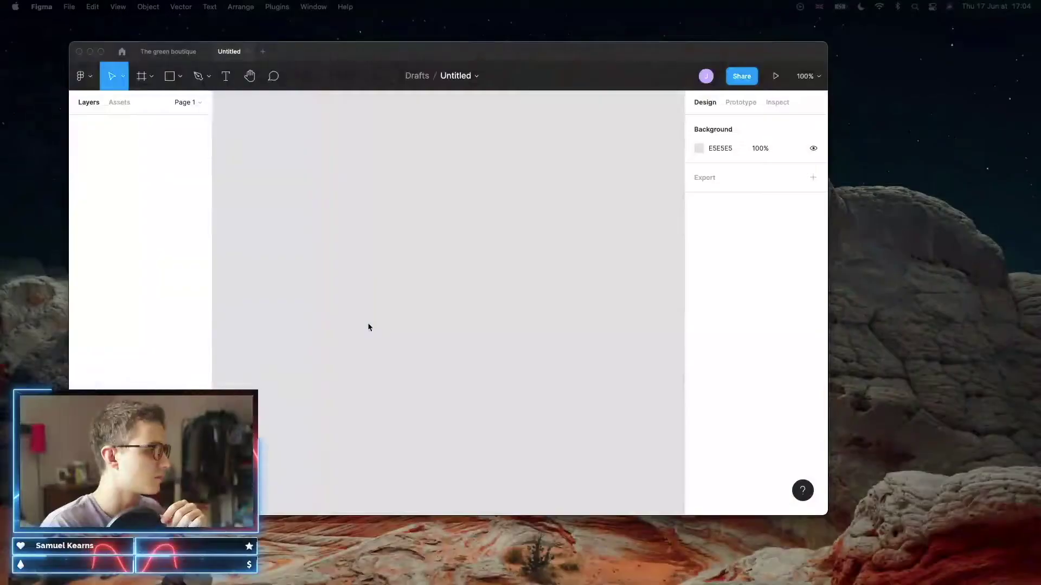
Close 'The green boutique' file so only the Untitled draft stays open
drag(313, 50, 394, 63)
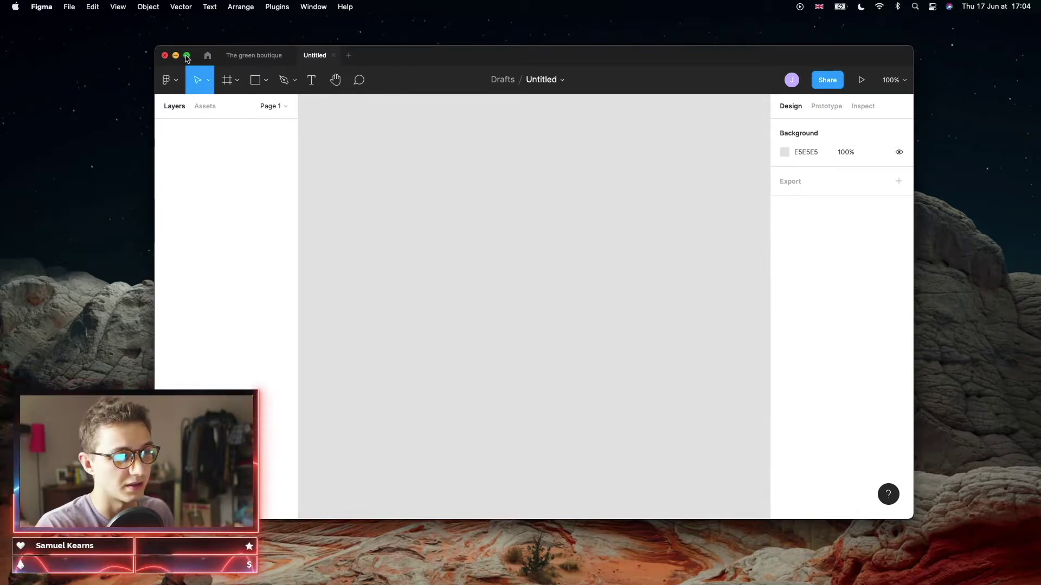
click(289, 56)
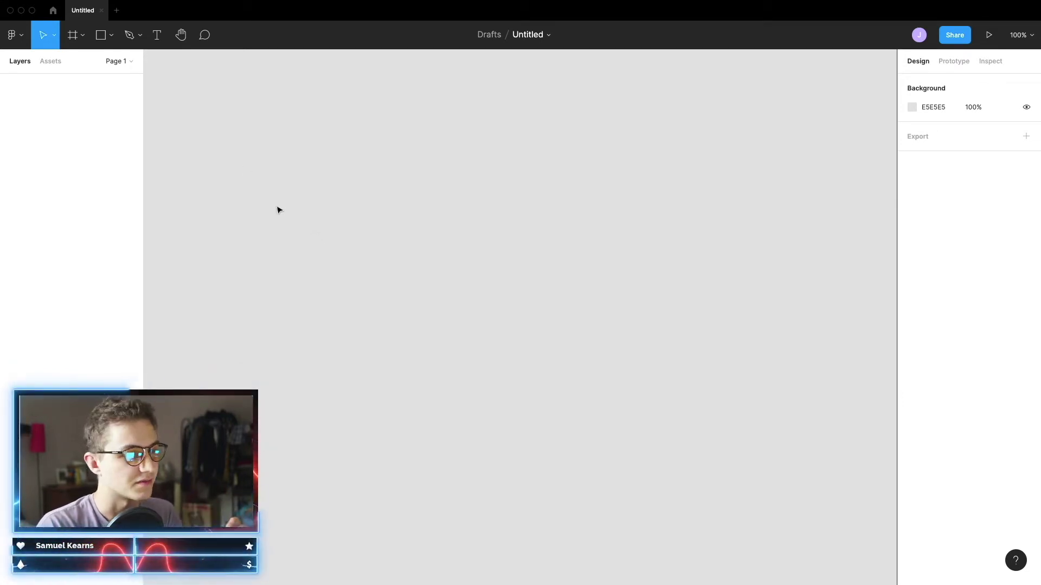
Place a Roboto Regular 12 text layer reading 'JD' on the empty canvas
click(157, 36)
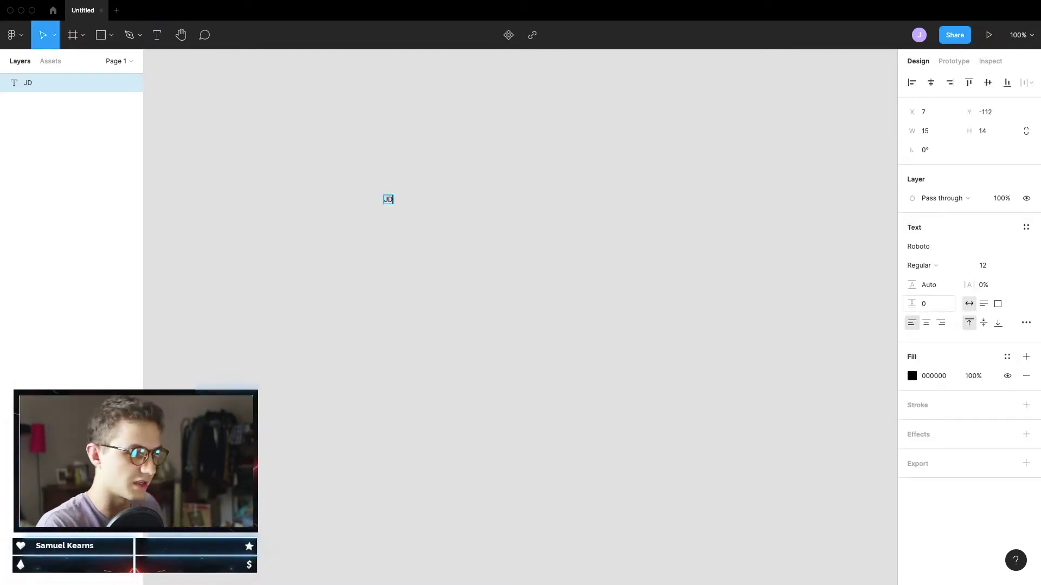
scroll(382, 197, up, 5)
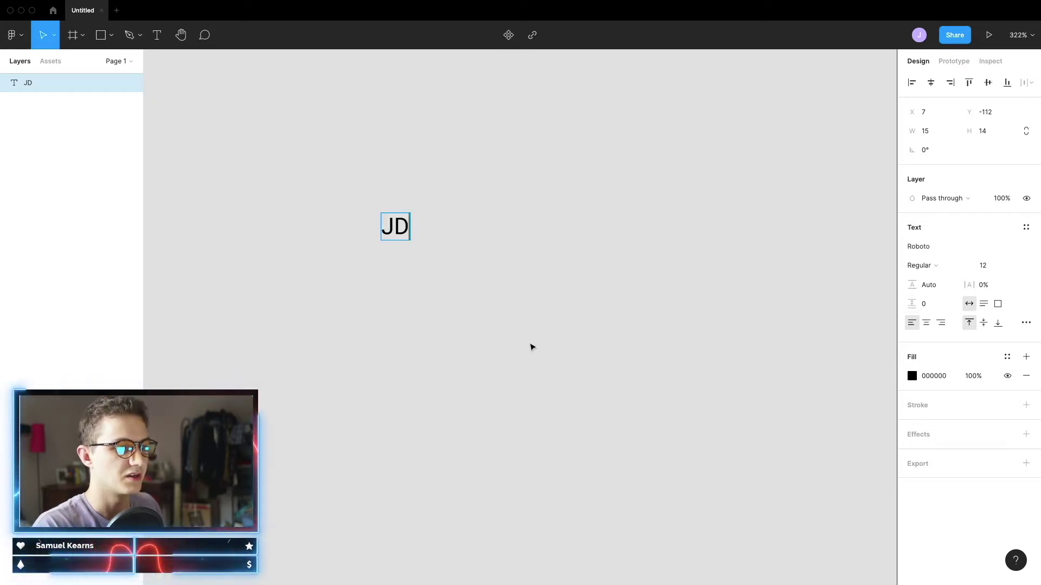
key(Escape)
key(Escape)
scroll(427, 274, up, 3)
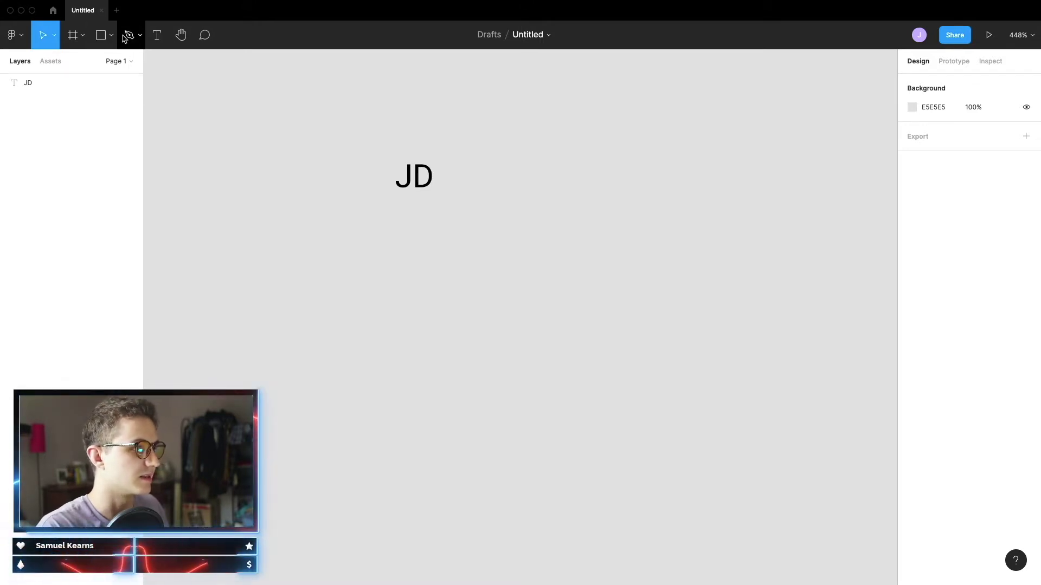
Sketch a freehand J and D with the Pencil, enclosed by a rough hand-drawn circle
click(142, 38)
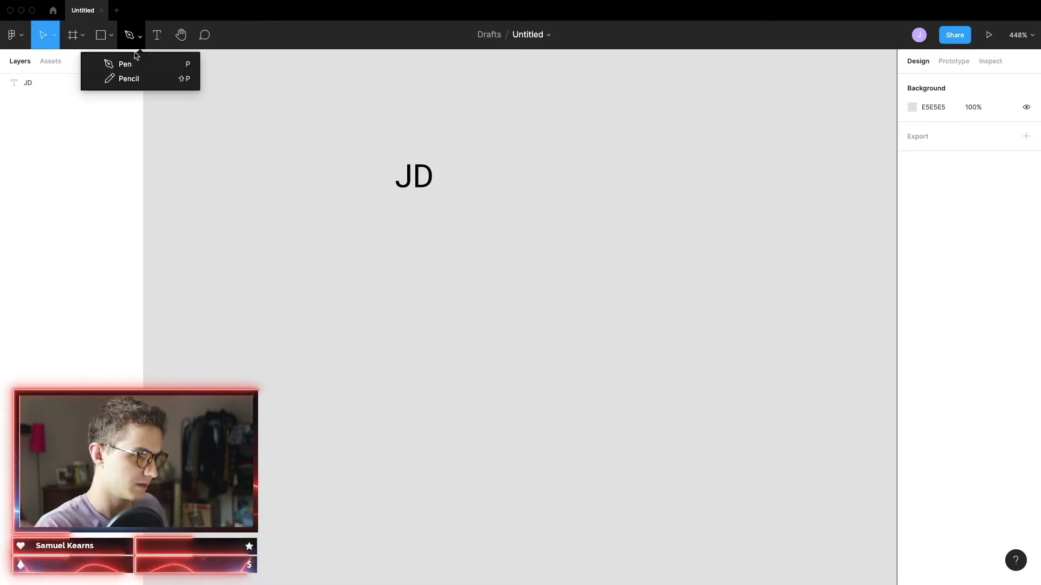
click(131, 81)
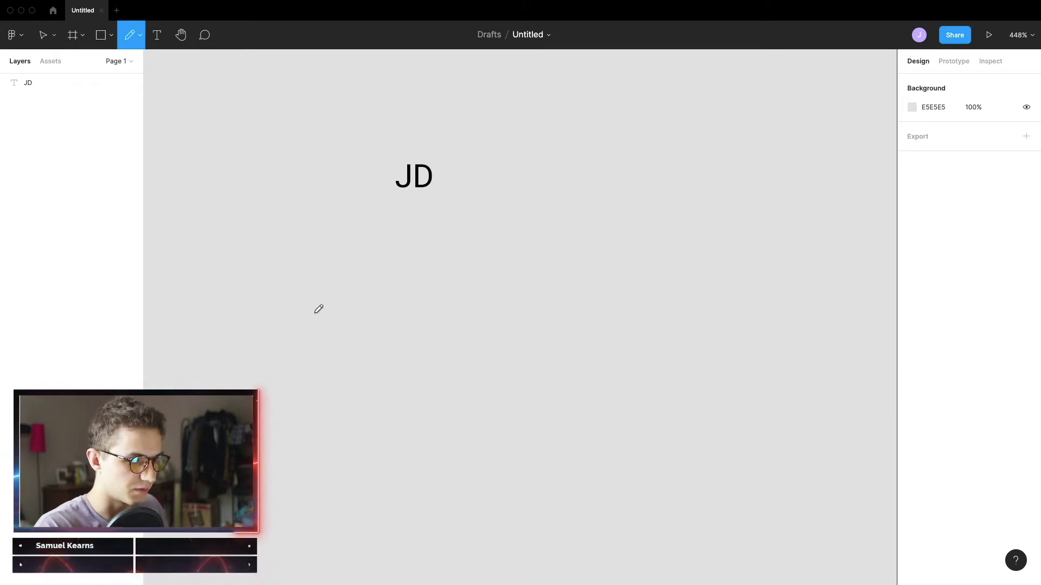
mouse_move(313, 312)
mouse_down()
mouse_move(338, 345)
mouse_move(355, 344)
mouse_move(356, 244)
mouse_move(378, 244)
mouse_up()
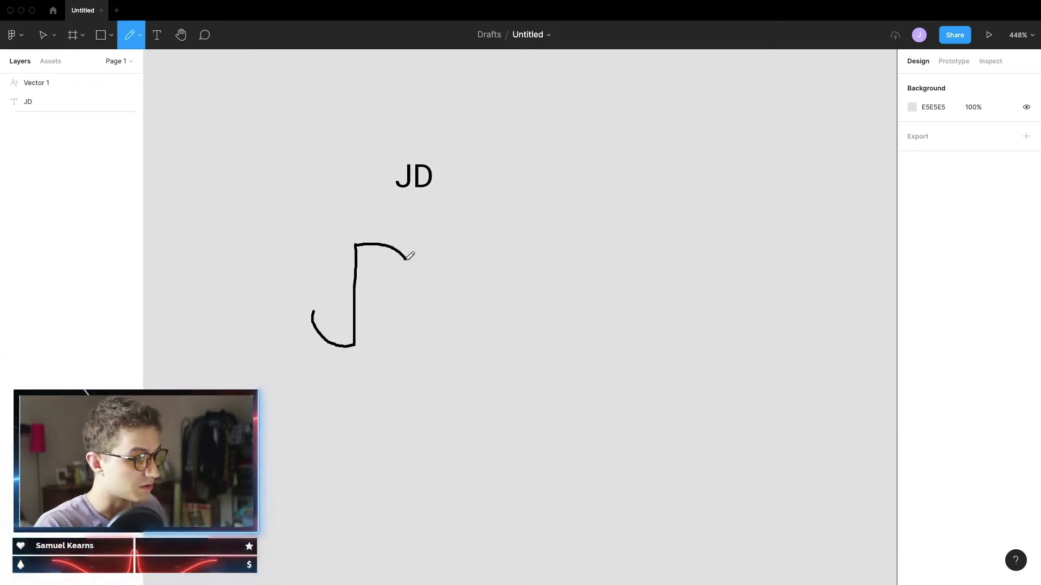
mouse_move(422, 298)
mouse_down()
mouse_move(415, 324)
mouse_move(370, 341)
mouse_up()
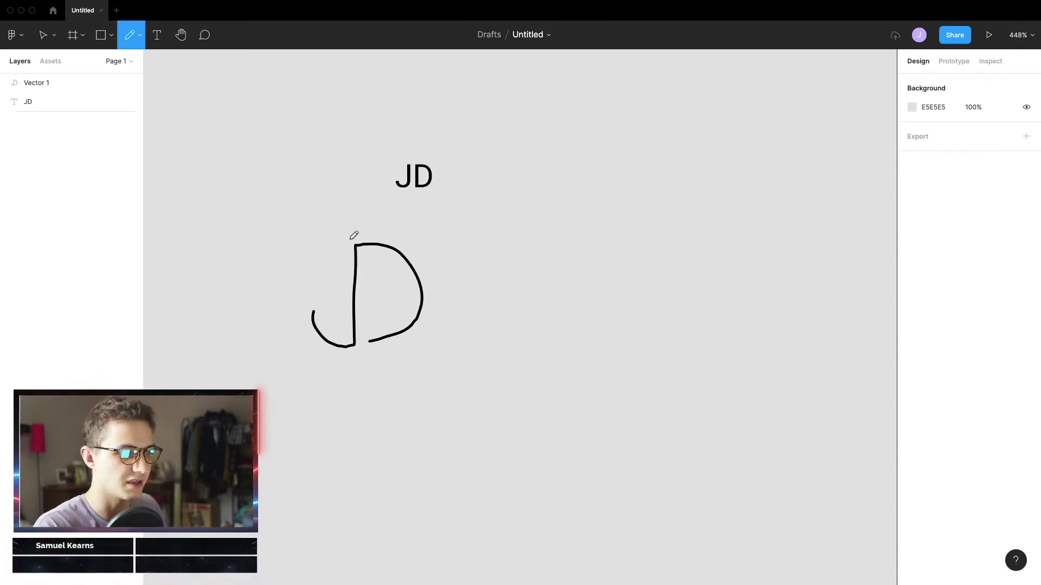
mouse_move(367, 232)
mouse_down()
mouse_move(326, 235)
mouse_move(296, 267)
mouse_move(294, 308)
mouse_move(309, 340)
mouse_move(347, 363)
mouse_move(407, 364)
mouse_move(442, 338)
mouse_move(441, 270)
mouse_move(406, 232)
mouse_move(343, 231)
mouse_up()
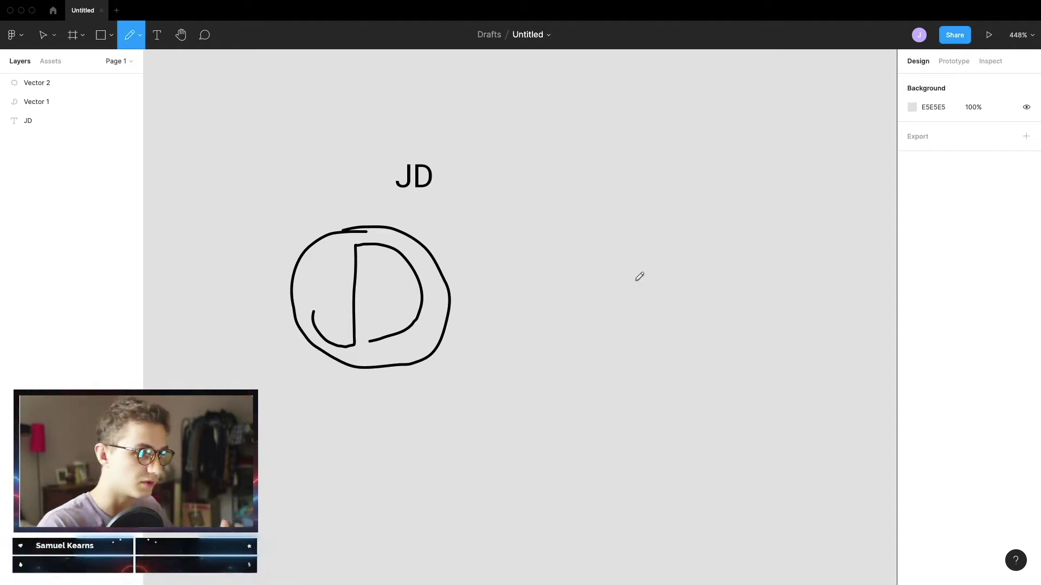
click(108, 37)
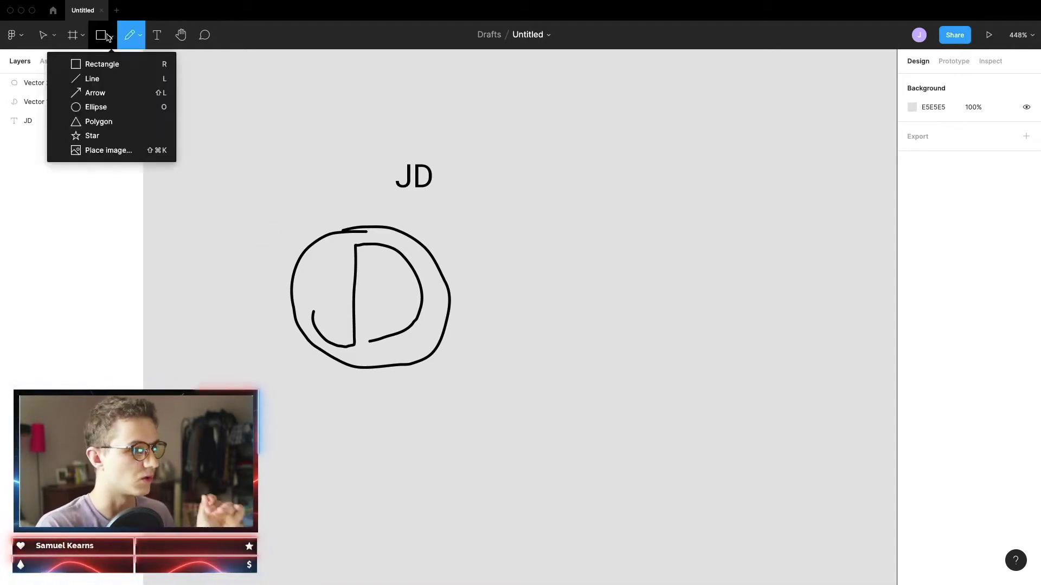
click(99, 106)
drag(541, 238, 631, 321)
key(Delete)
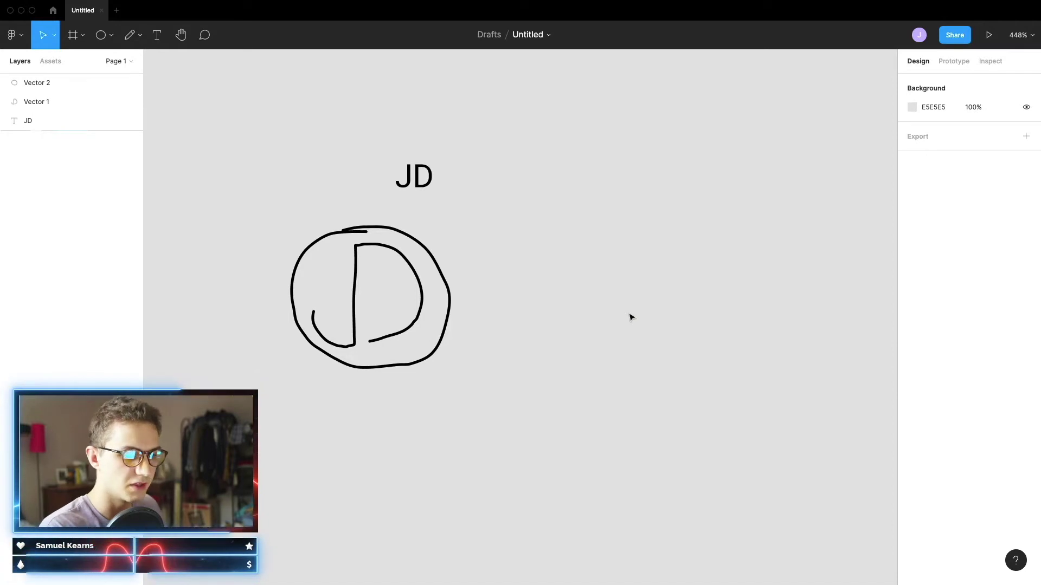
key(o)
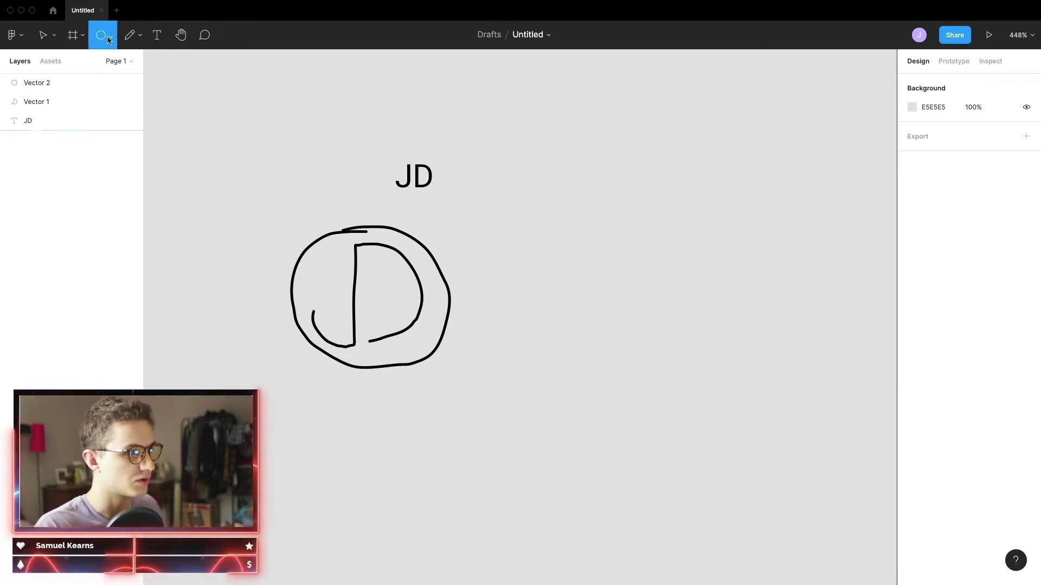
drag(418, 267, 152, 54)
key(Delete)
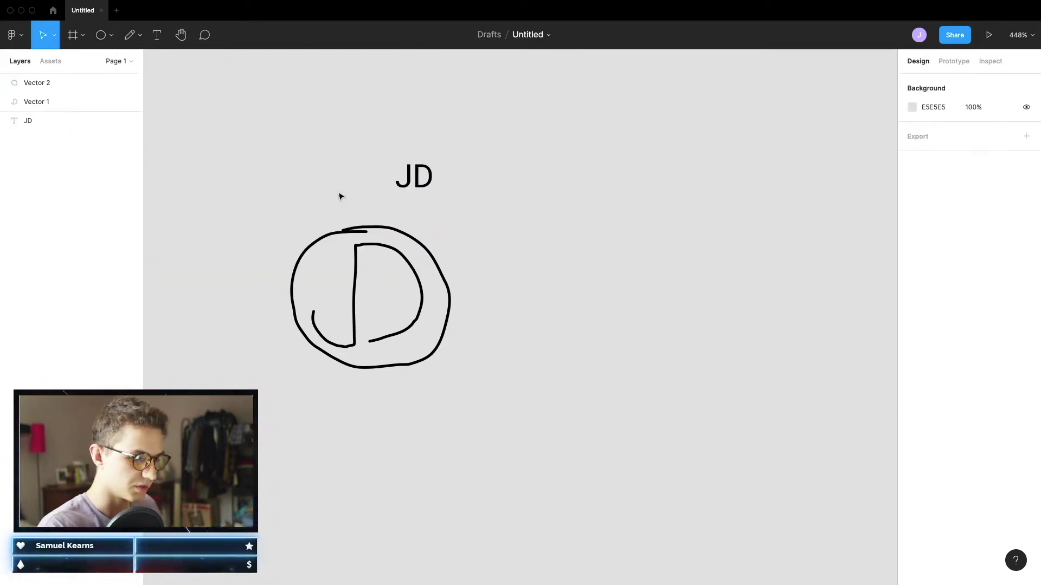
click(111, 36)
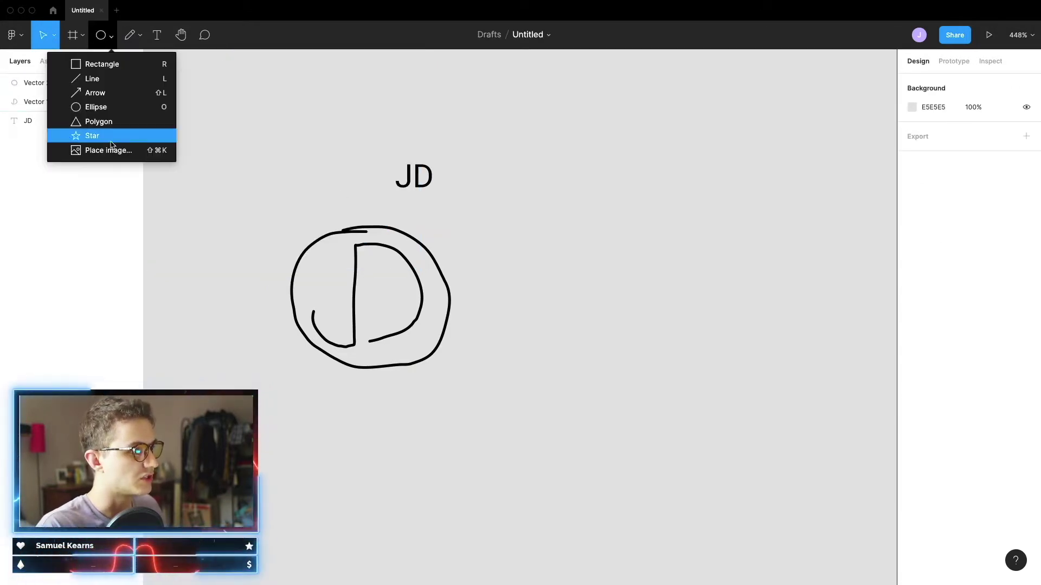
click(112, 37)
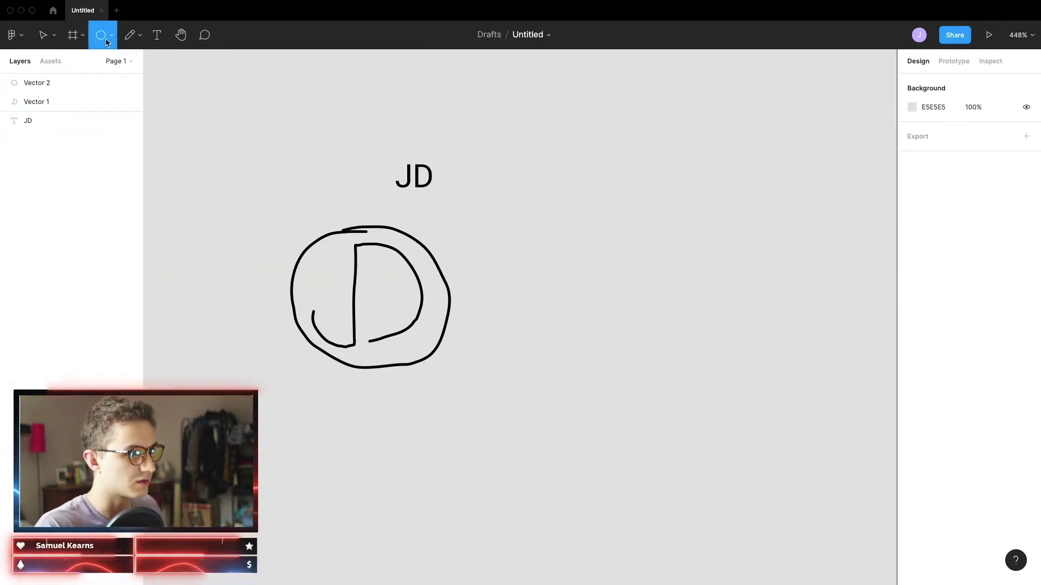
click(112, 37)
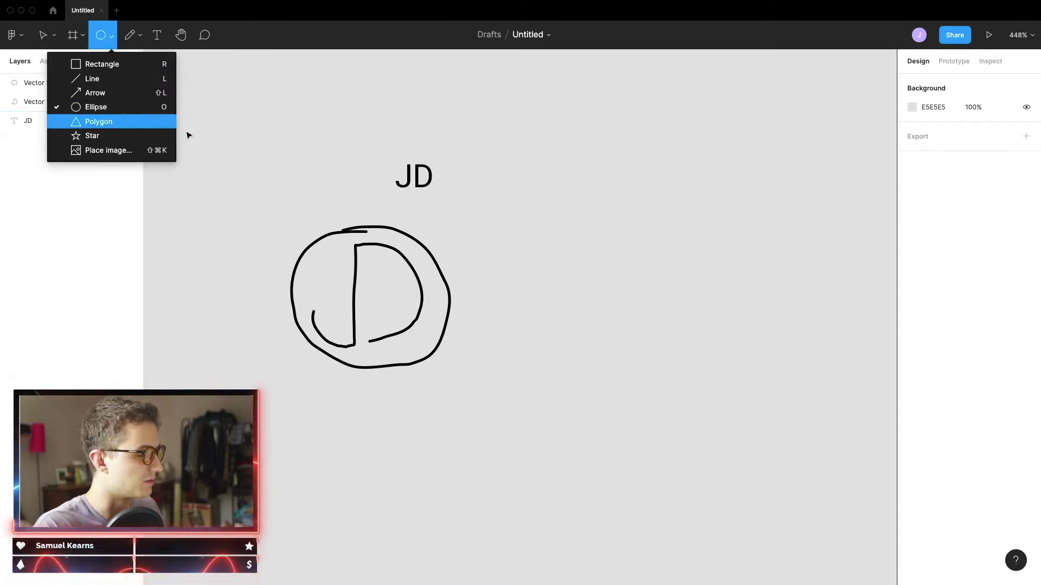
click(305, 119)
key(Delete)
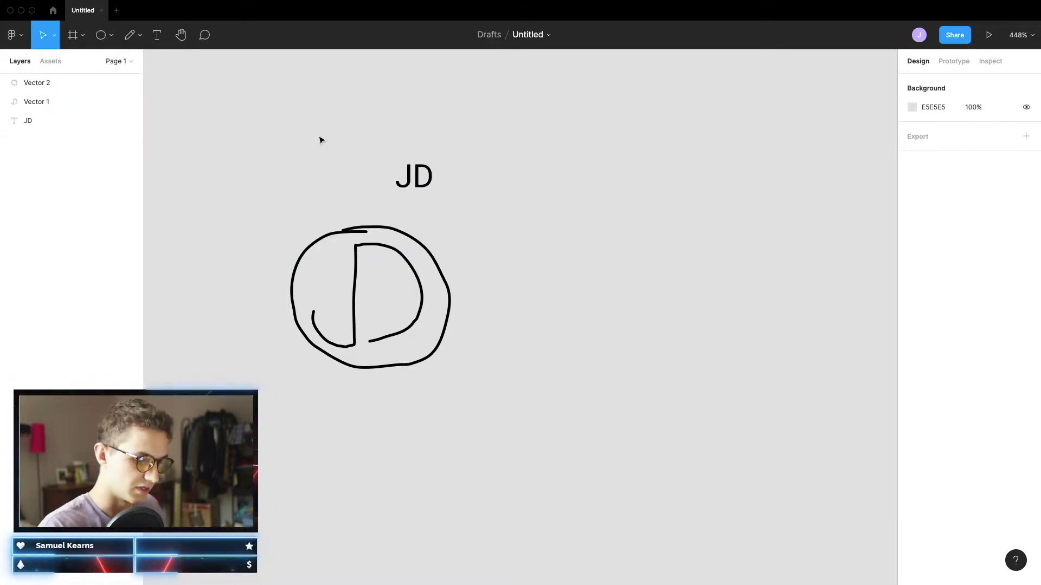
key(o)
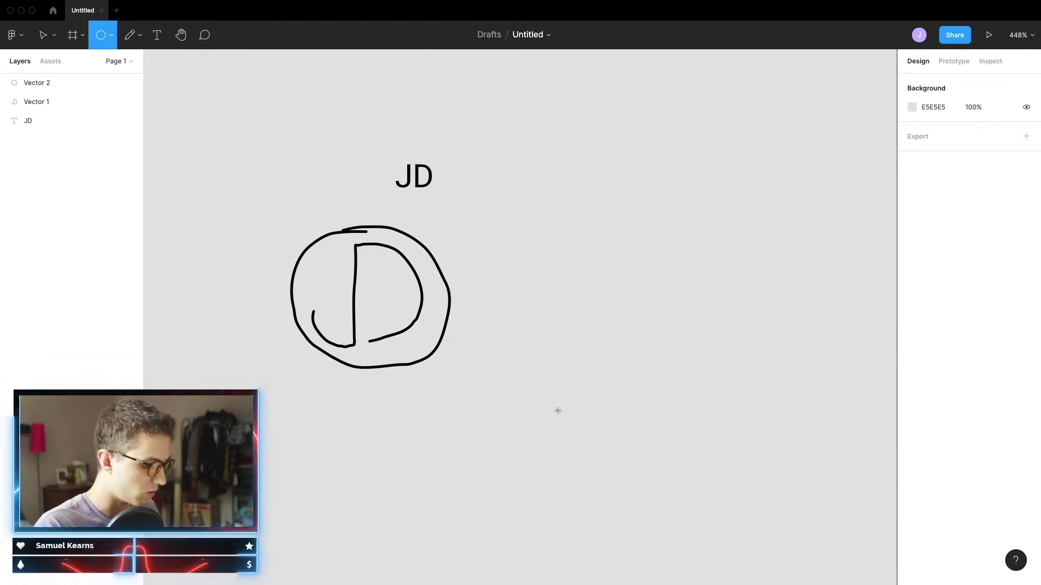
Draw a 50×50 grey (C4C4C4) circle to the right of the JD sketch
drag(525, 230, 643, 360)
drag(601, 292, 575, 294)
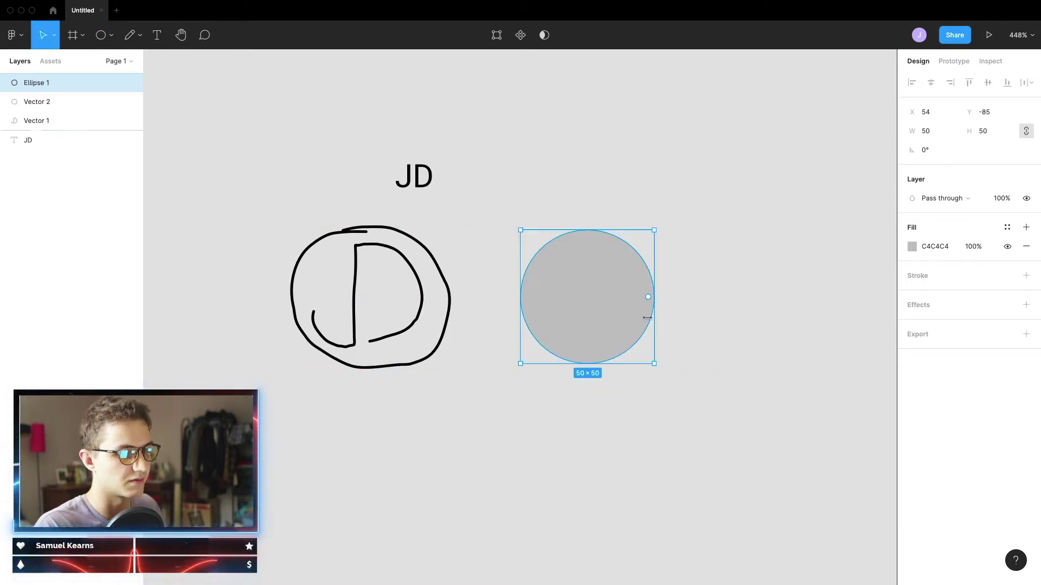
scroll(651, 295, up, 3)
scroll(472, 327, right, 6)
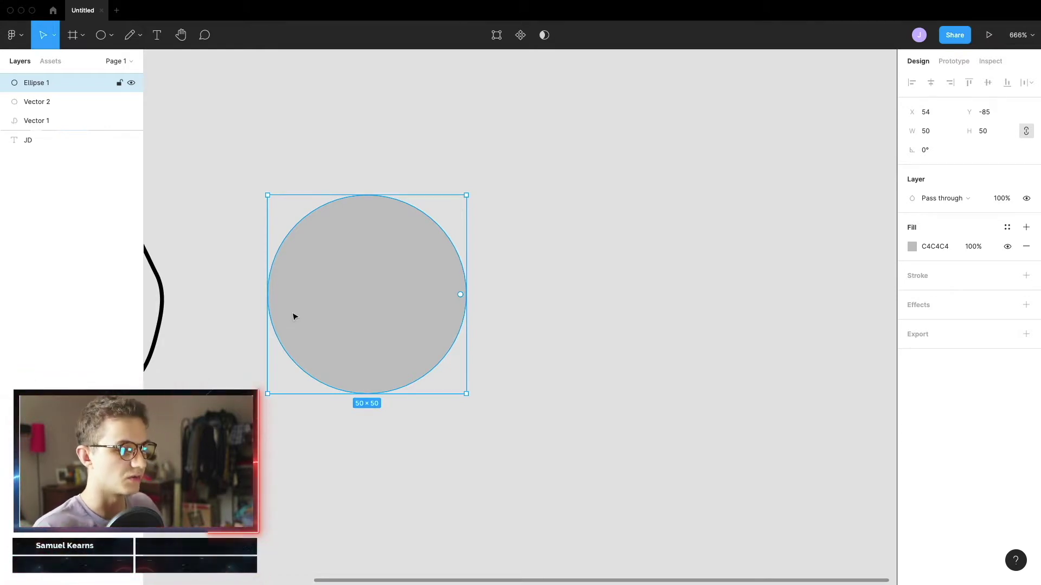
scroll(348, 327, down, 2)
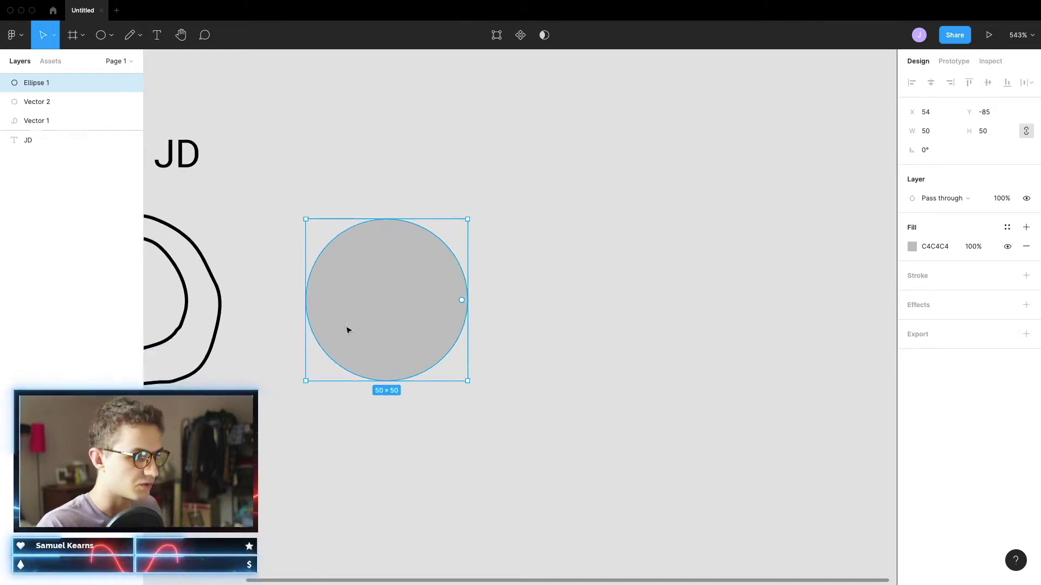
scroll(337, 267, left, 5)
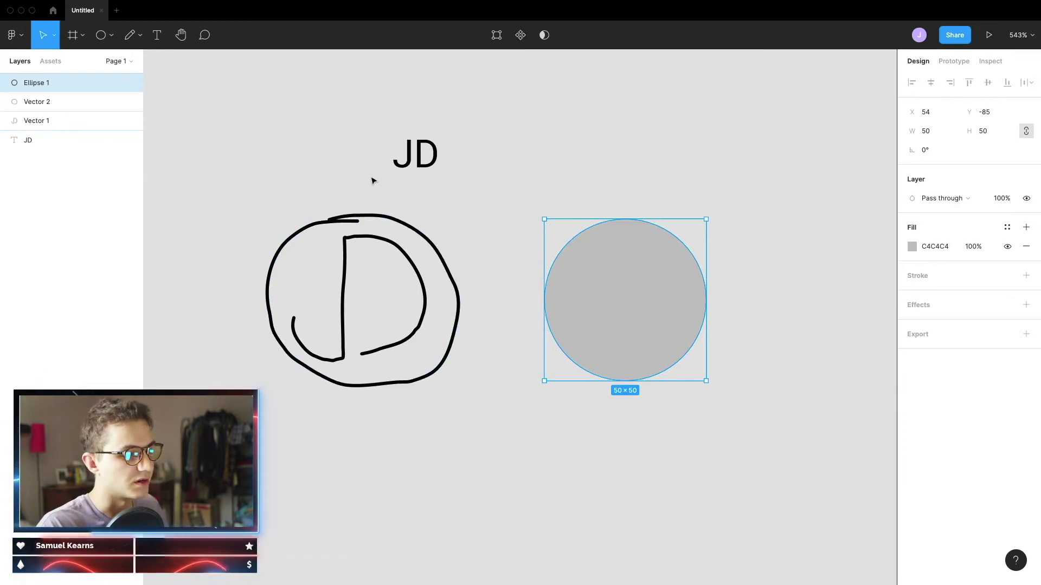
scroll(702, 355, right, 3)
double_click(527, 326)
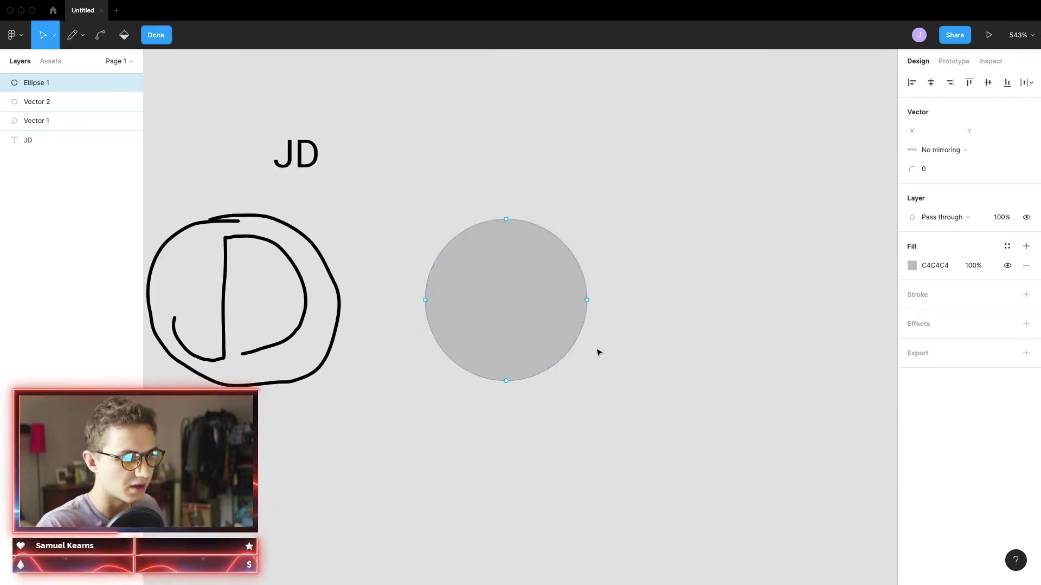
Draw a straight Pen line from the circle's top anchor to its bottom anchor
key(Escape)
double_click(480, 275)
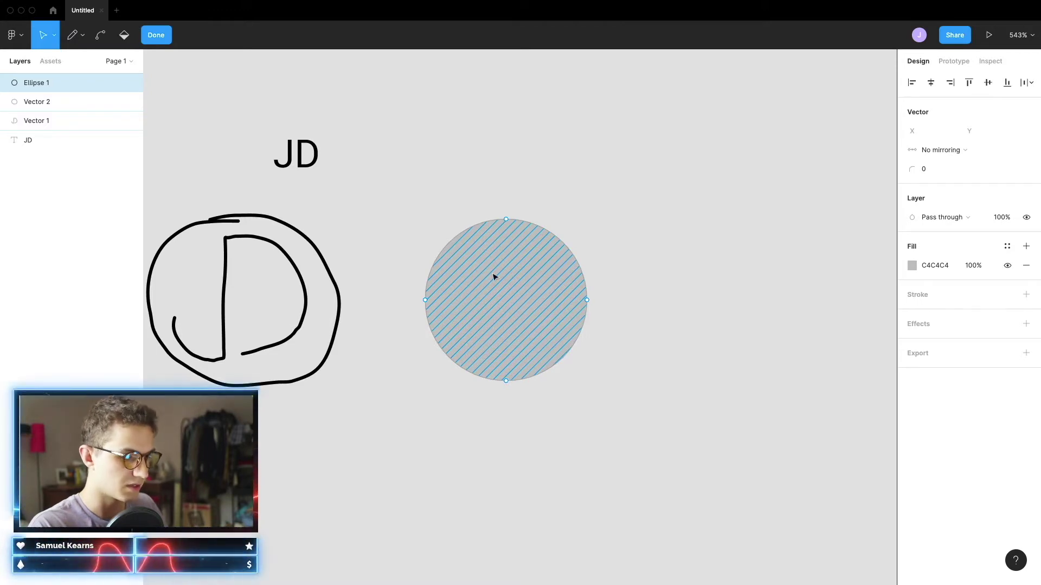
key(p)
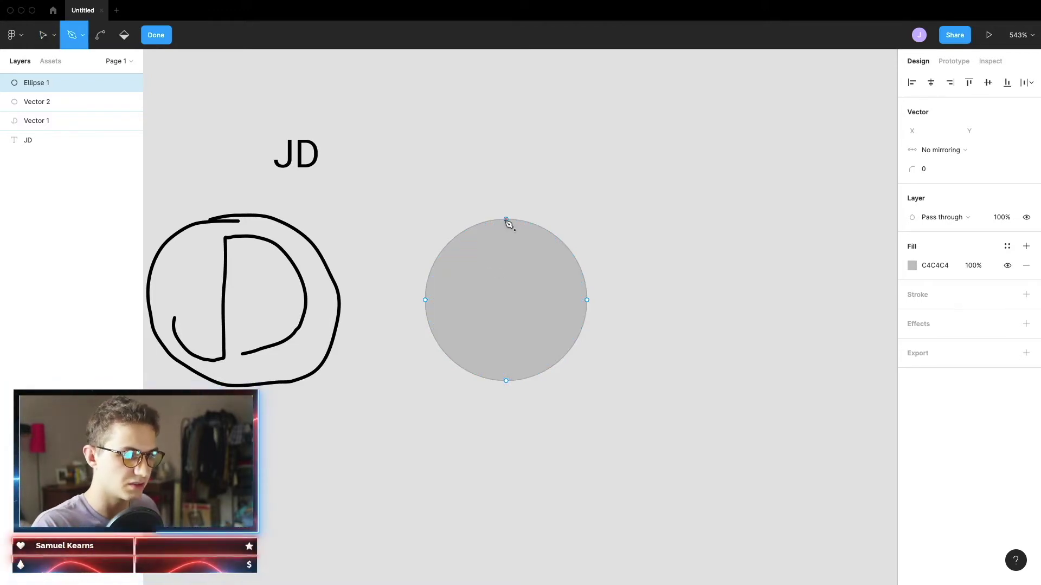
click(505, 219)
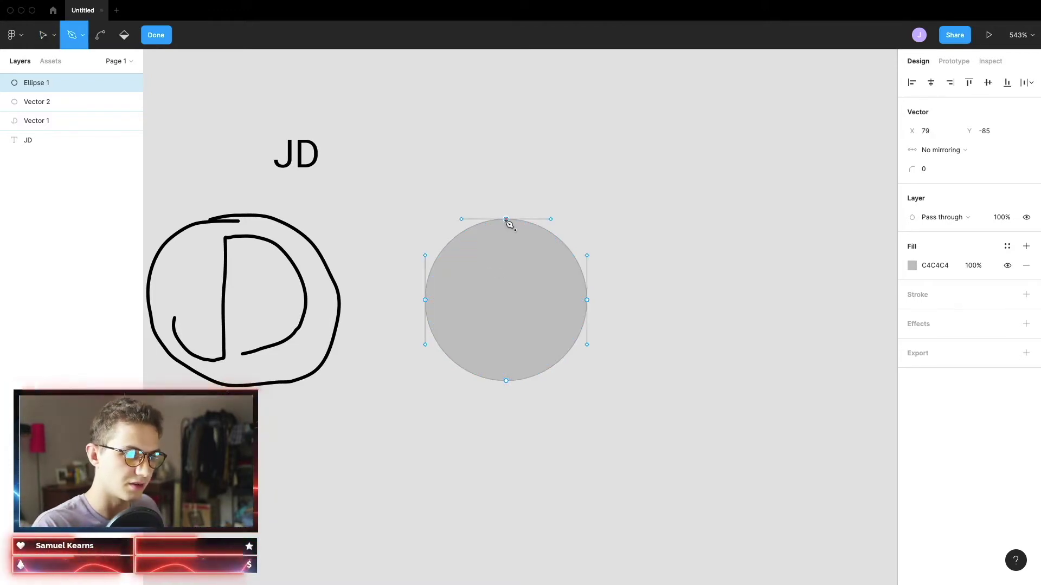
click(506, 381)
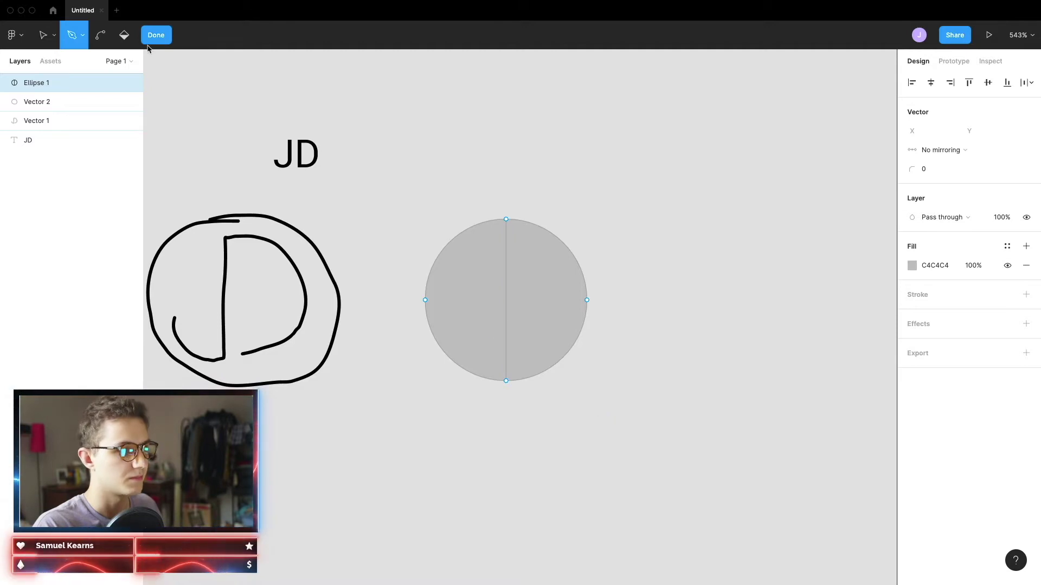
click(156, 36)
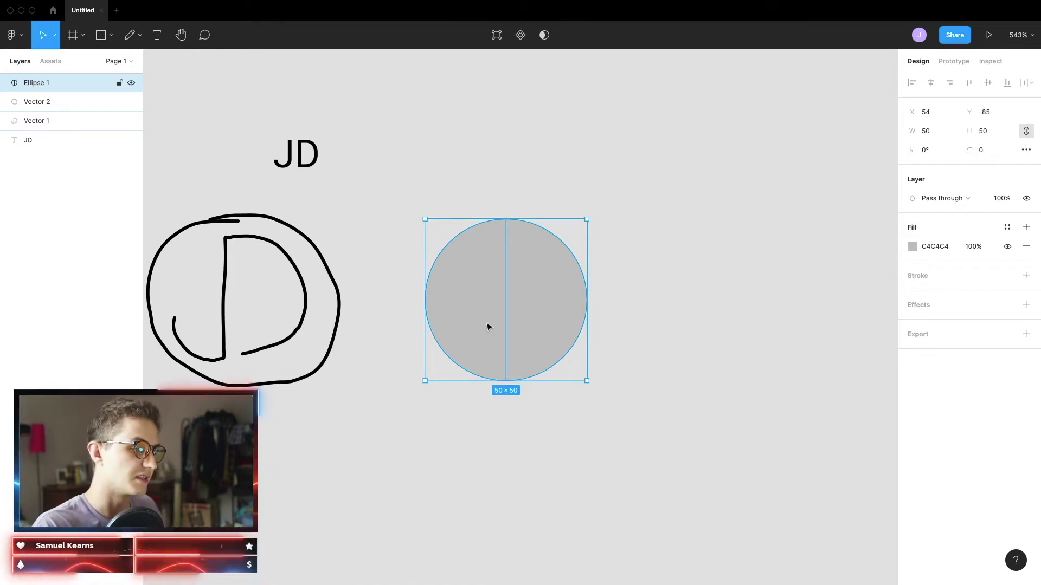
Give the circle a black 000000 stroke, 1 wide, centred on its edge
click(1025, 276)
click(982, 319)
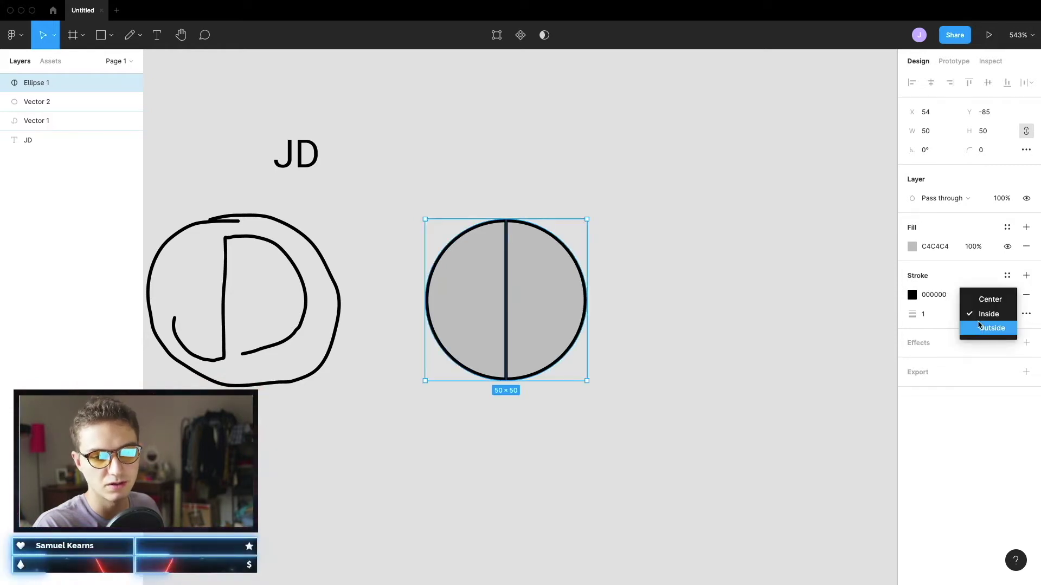
click(987, 297)
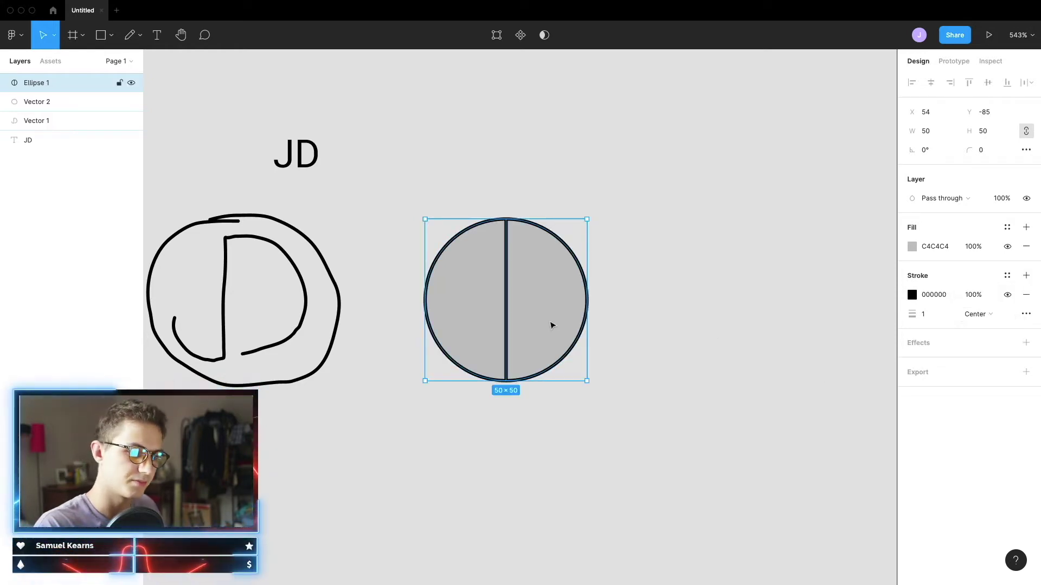
scroll(551, 323, up, 5)
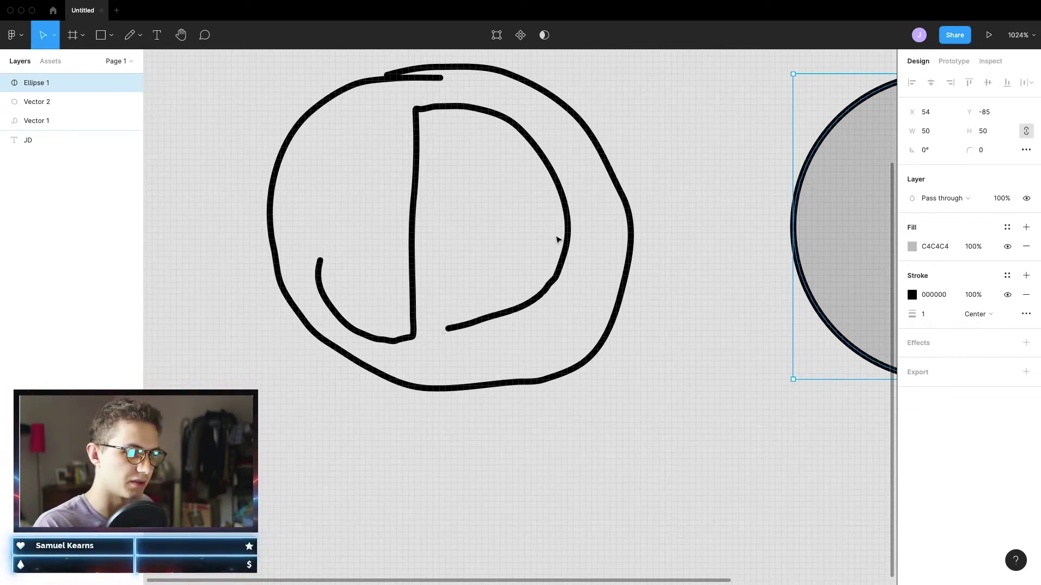
scroll(724, 264, down, 5)
scroll(678, 252, right, 3)
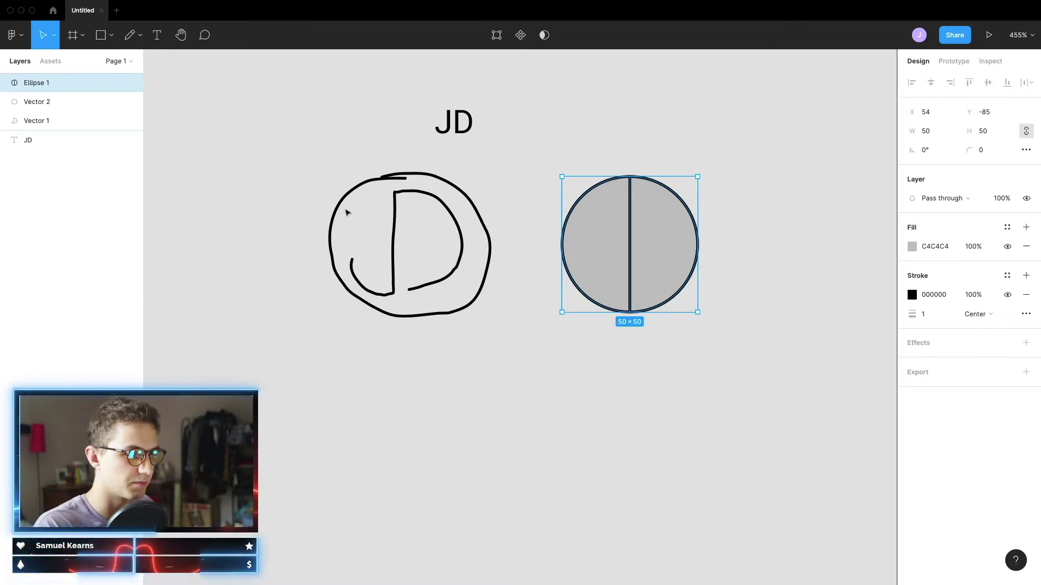
scroll(620, 226, up, 2)
Delete the circle's upper-left arc segment, leaving an open, unfilled D outline
double_click(620, 226)
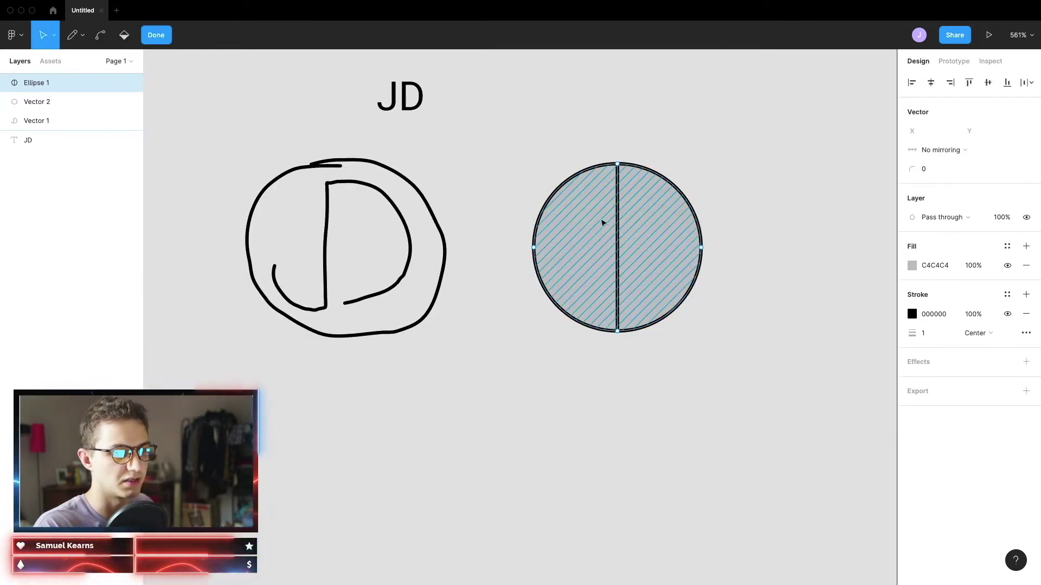
scroll(555, 196, up, 5)
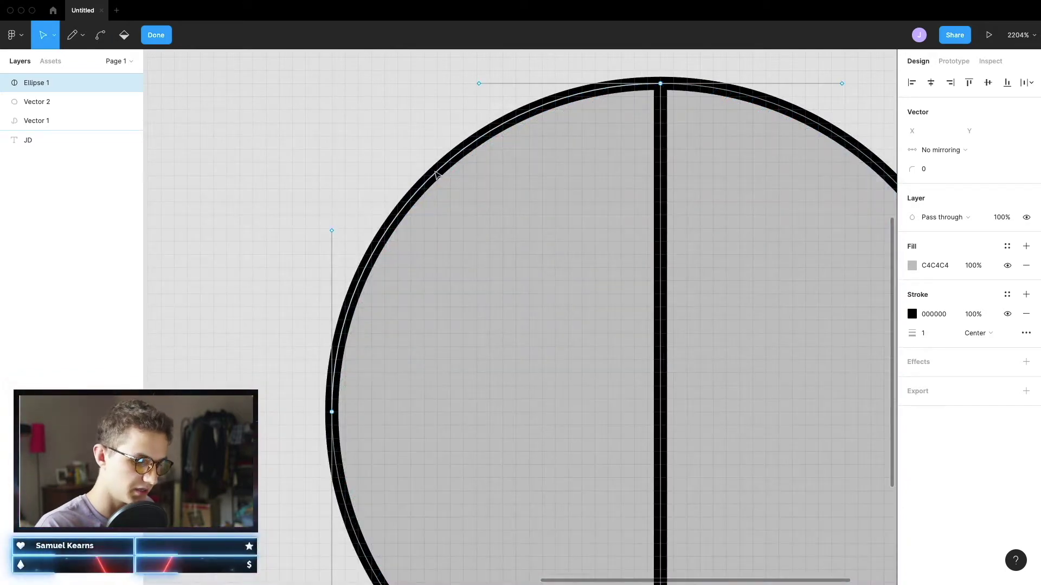
click(437, 175)
key(Delete)
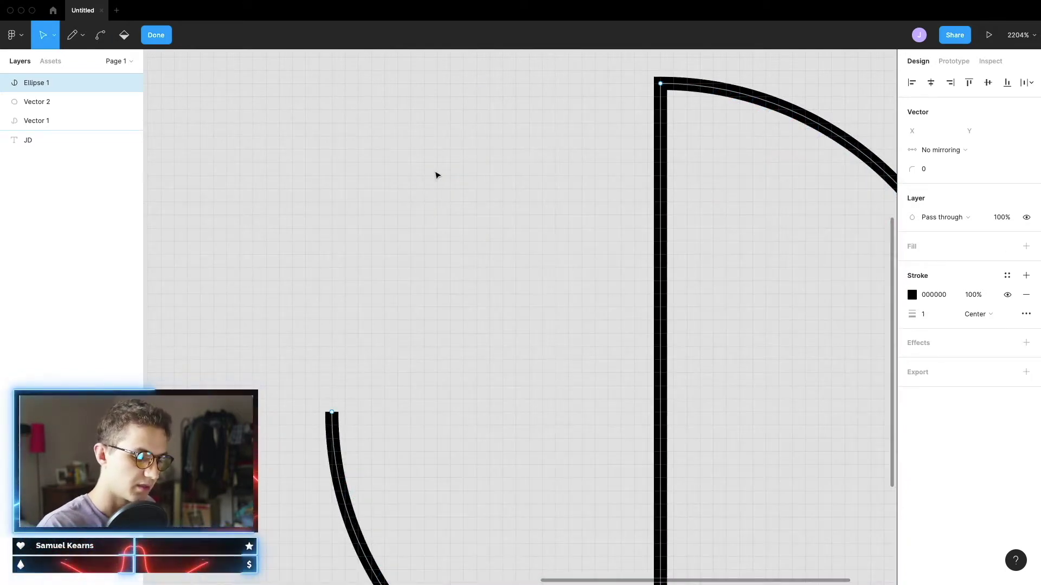
scroll(564, 228, down, 3)
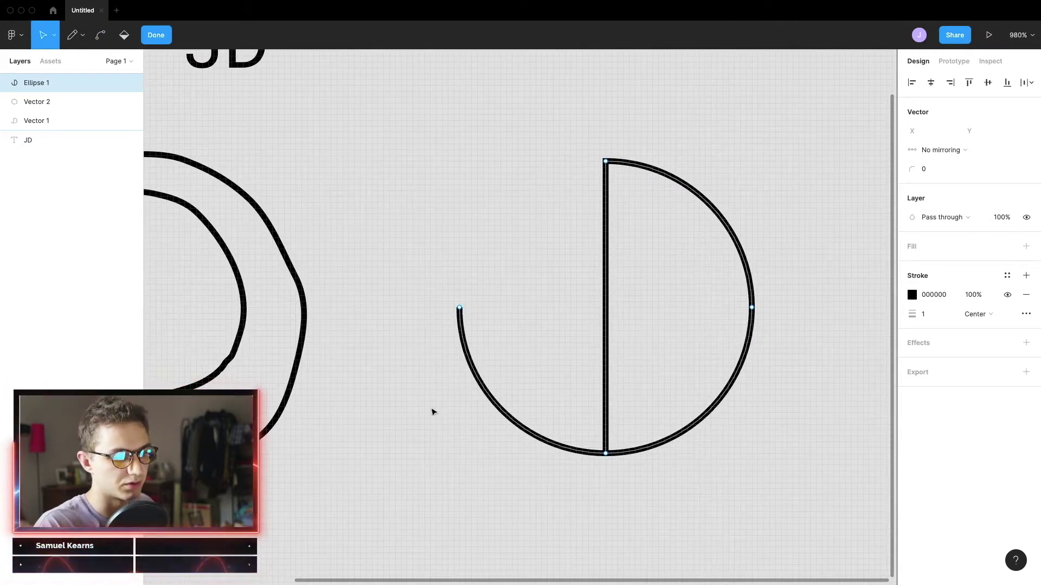
scroll(717, 355, right, 5)
scroll(590, 353, up, 5)
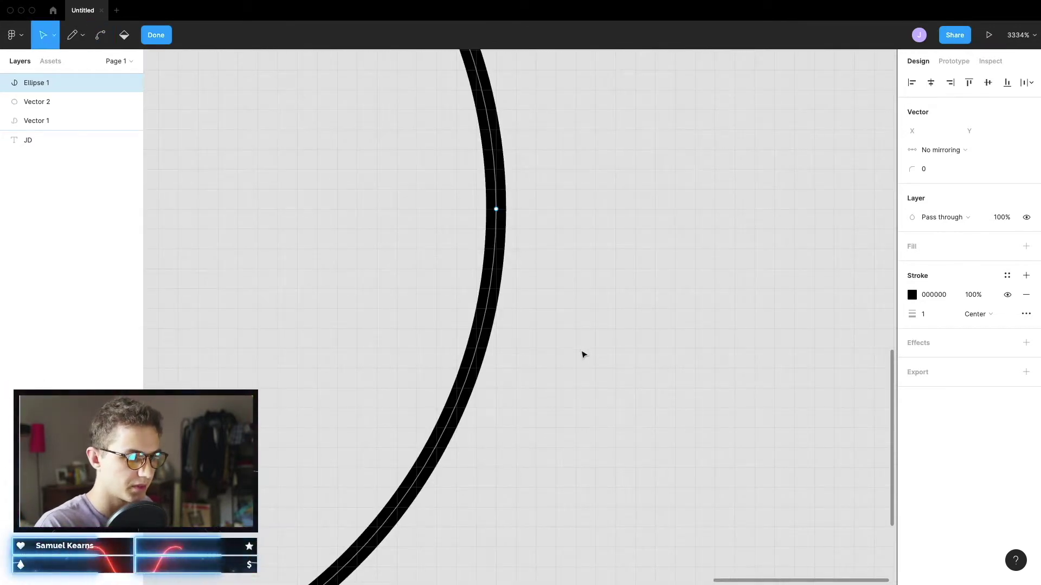
scroll(591, 363, left, 5)
scroll(546, 412, down, 3)
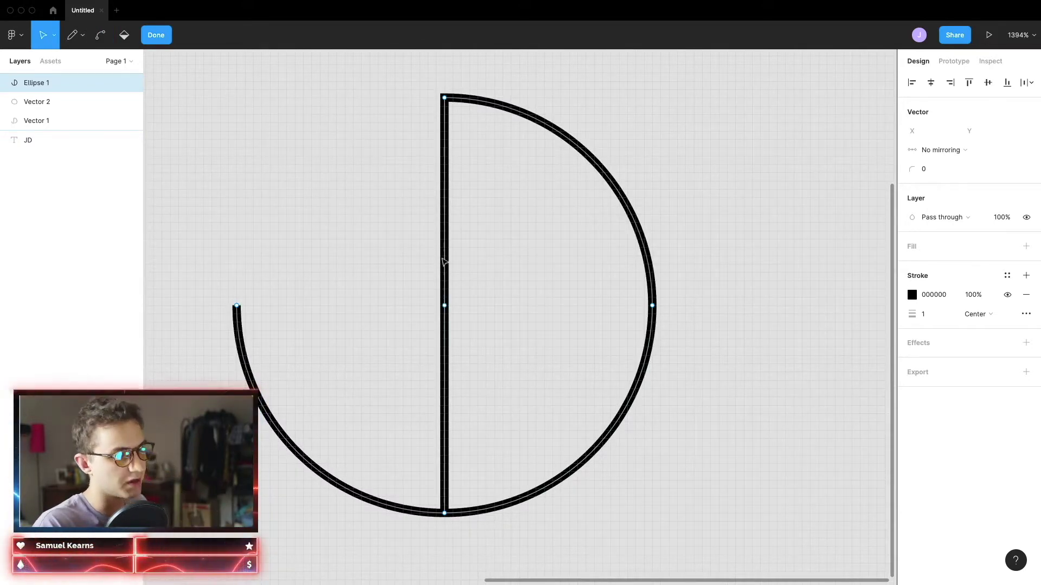
Draw a 5×3 grey rectangle and move it to the base of the D's vertical stroke
key(Escape)
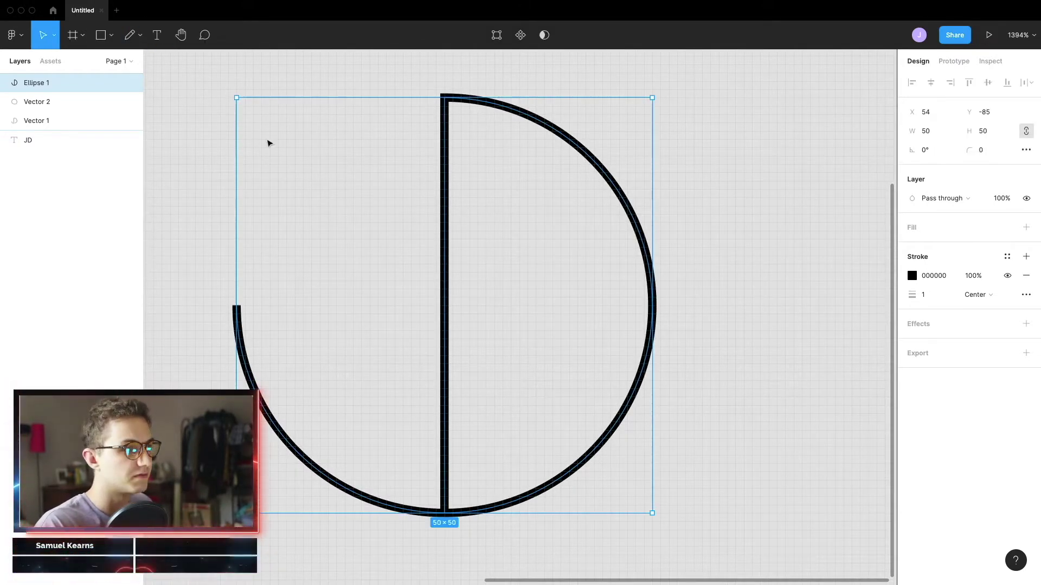
click(101, 36)
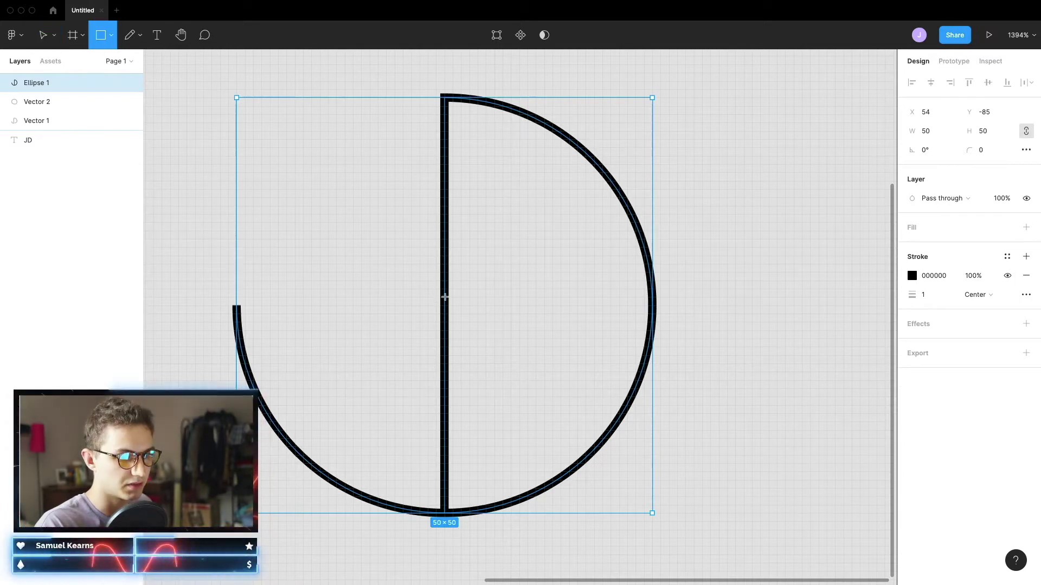
drag(444, 297, 484, 325)
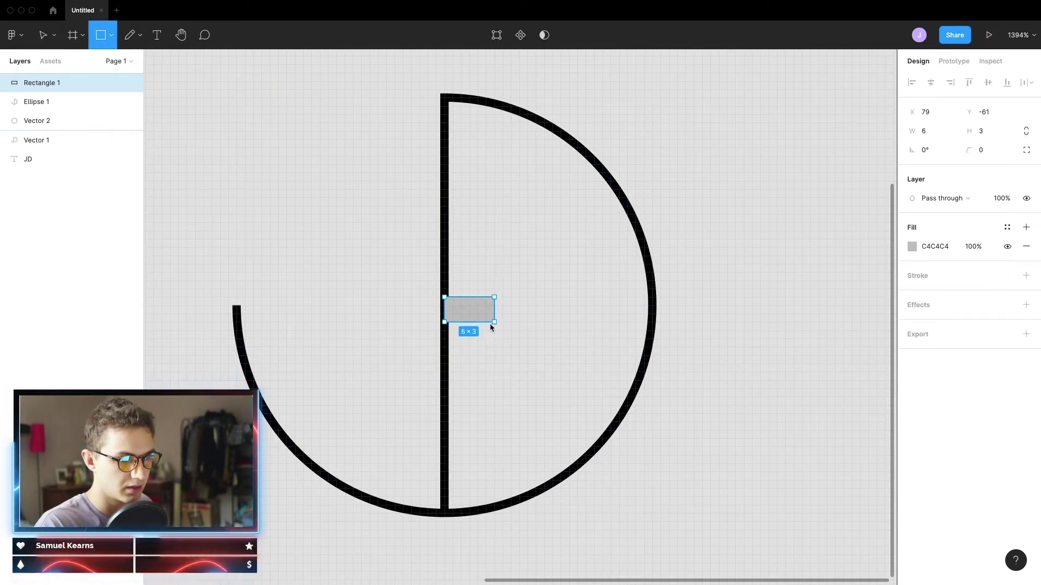
key(v)
drag(464, 315, 464, 458)
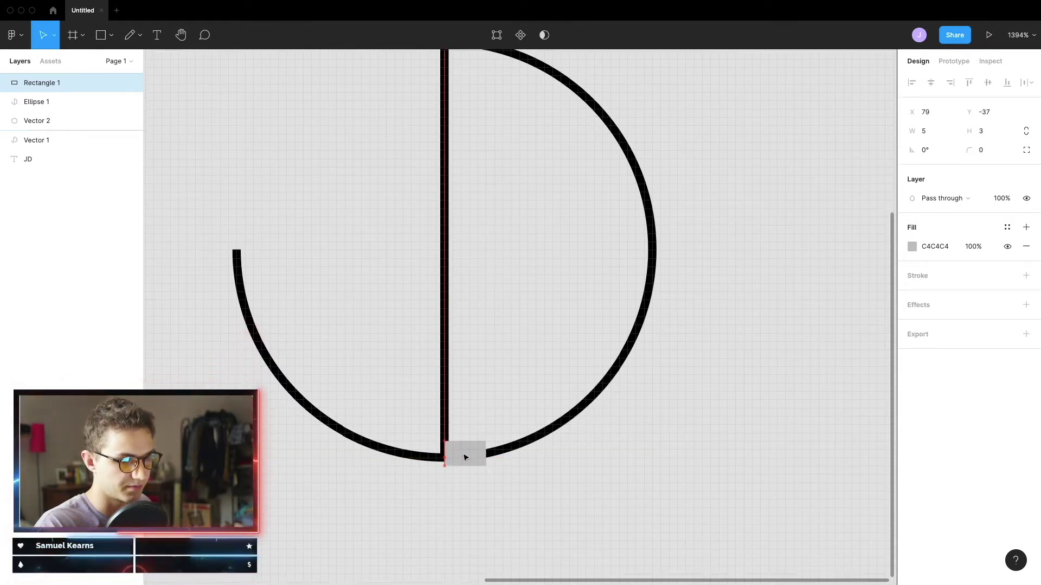
drag(465, 458, 469, 455)
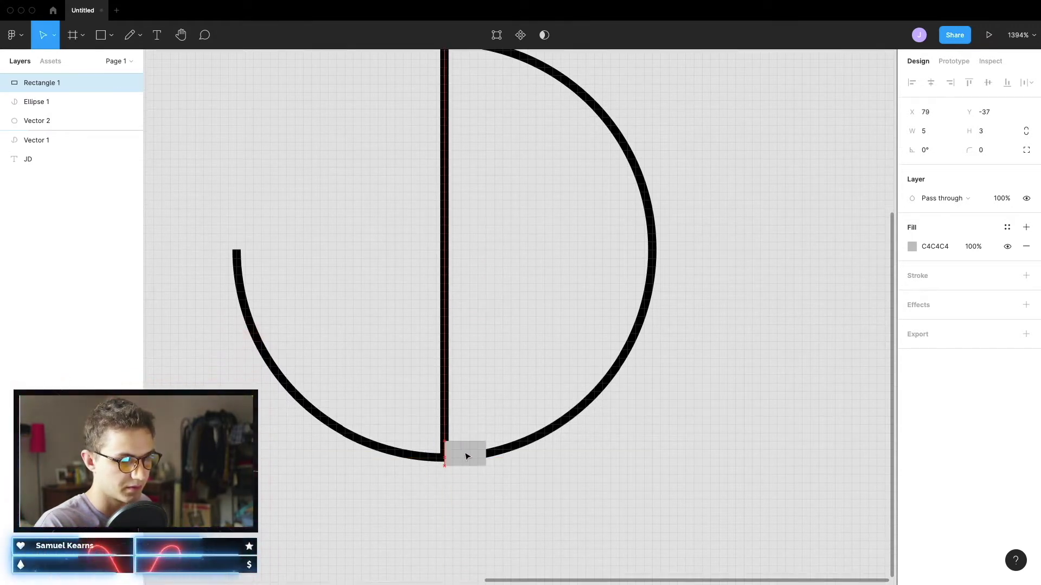
click(531, 441)
Cut a small gap in the D's arc where it sits under the rectangle
key(Return)
scroll(519, 455, up, 5)
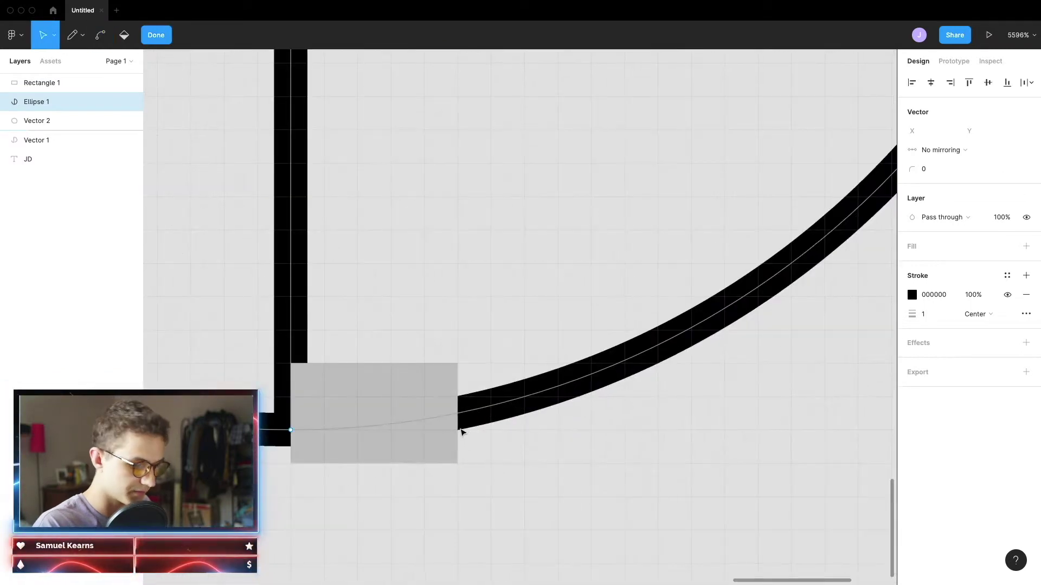
key(p)
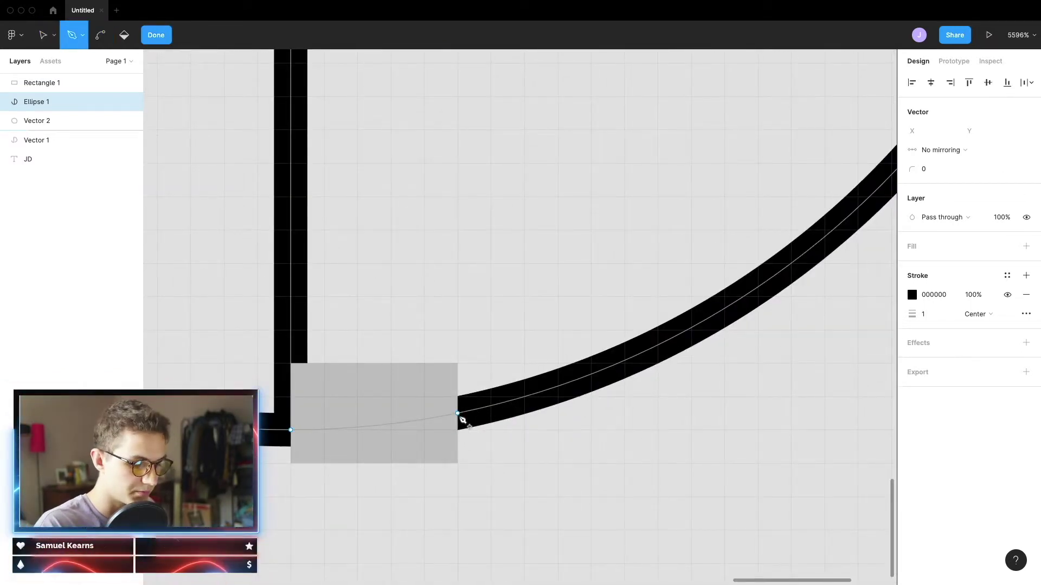
click(458, 414)
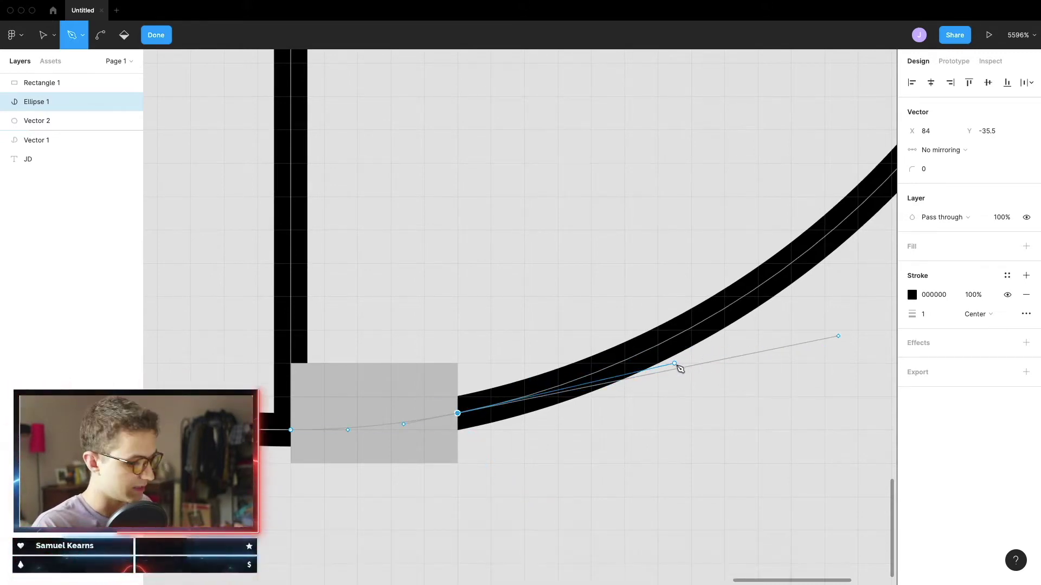
key(Escape)
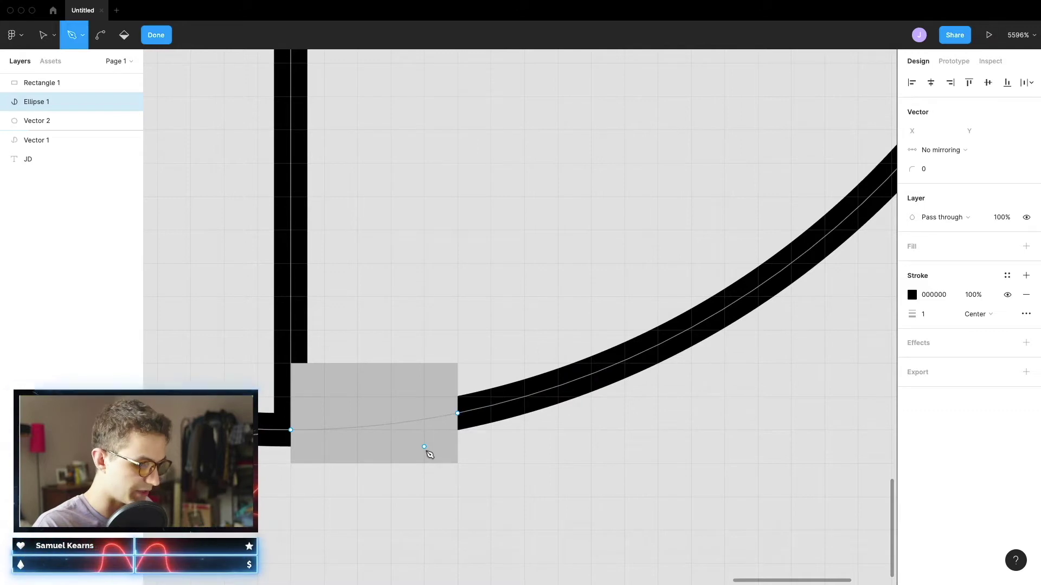
key(Escape)
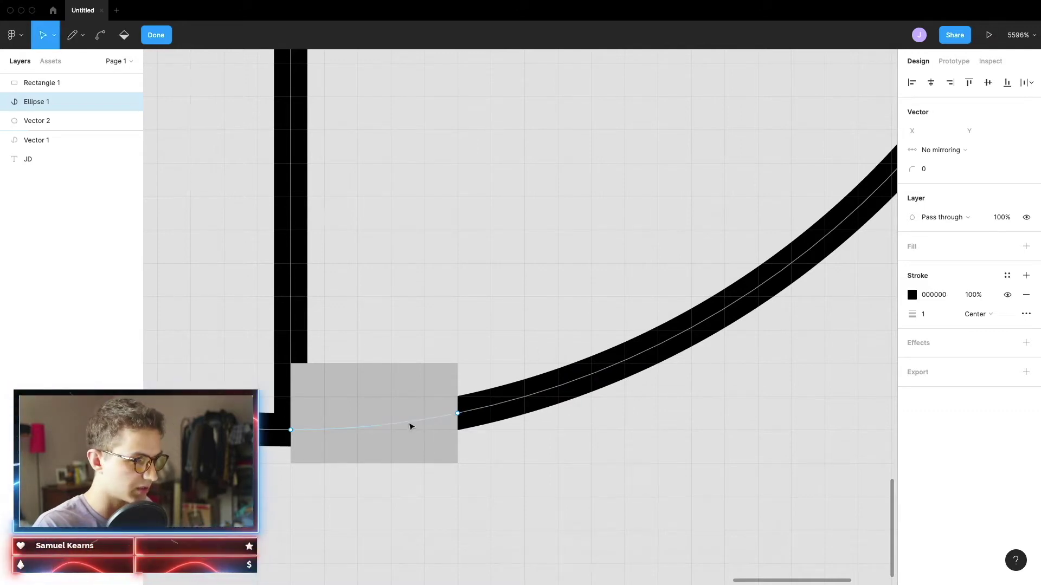
click(410, 427)
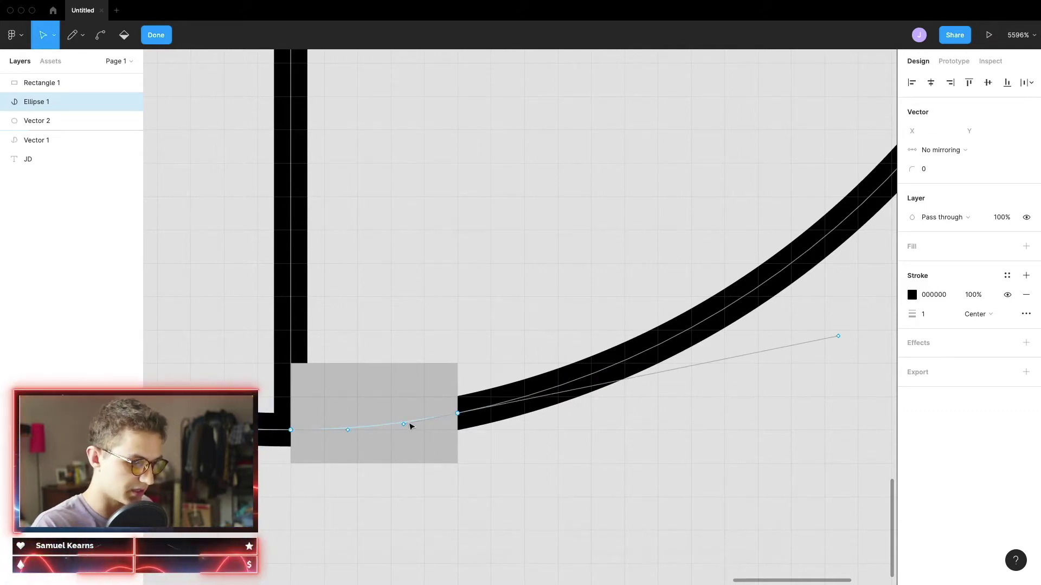
key(Escape)
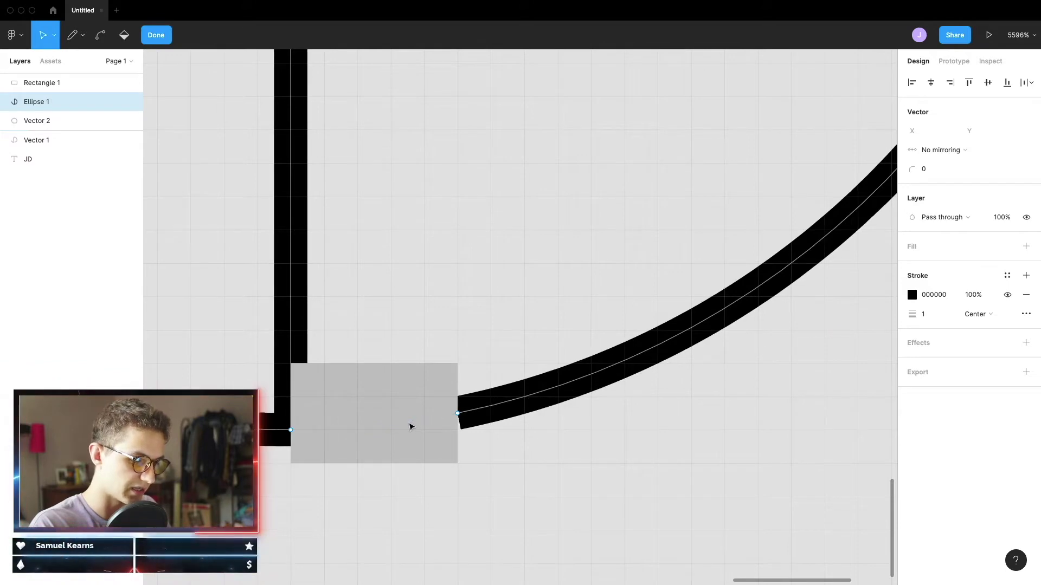
scroll(496, 473, down, 5)
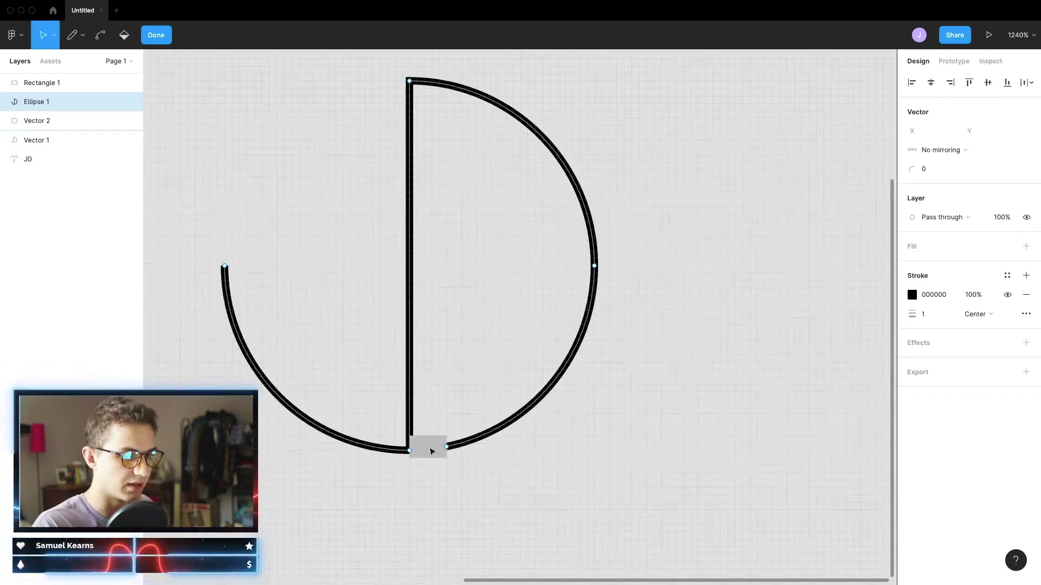
scroll(441, 461, up, 3)
scroll(433, 444, up, 3)
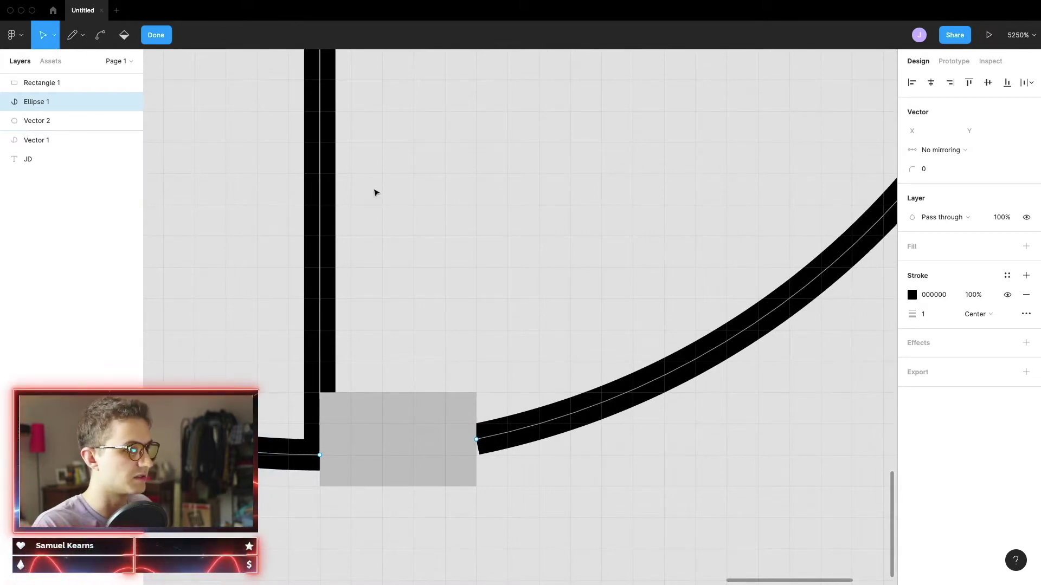
key(Escape)
Delete the temporary grey rectangle, Rectangle 1
click(439, 432)
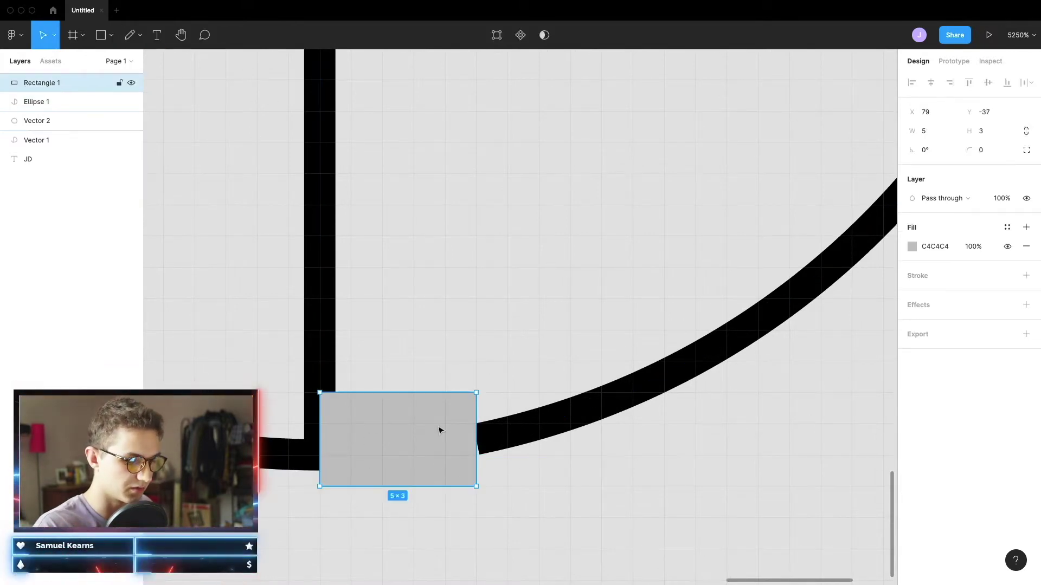
key(Delete)
scroll(457, 418, down, 10)
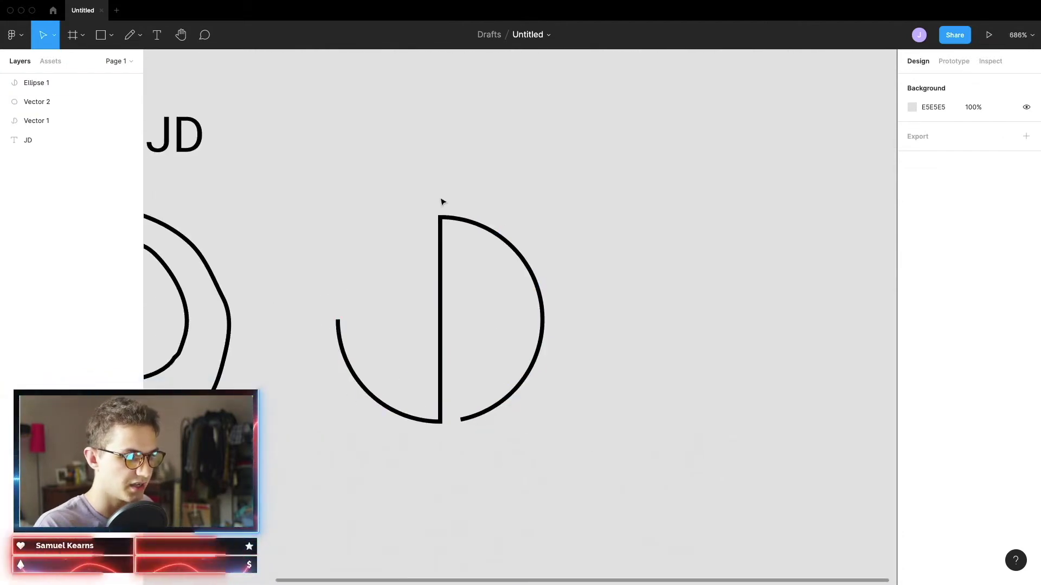
Alt-drag a copy of the D to the right and outline its stroke into a filled 51×51 shape
scroll(640, 396, down, 2)
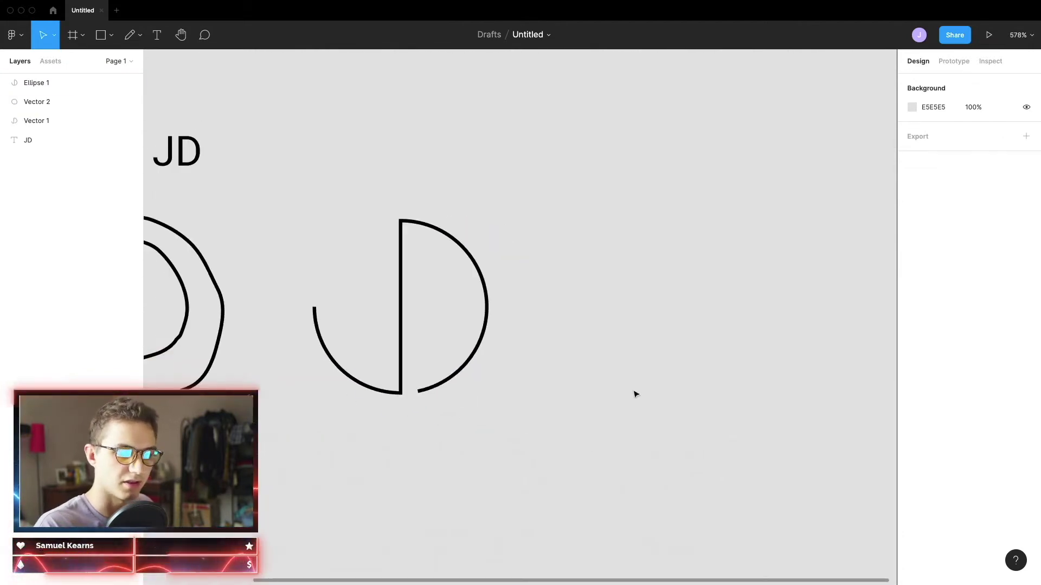
click(400, 315)
drag(420, 327, 742, 329)
scroll(811, 367, right, 5)
scroll(446, 309, up, 3)
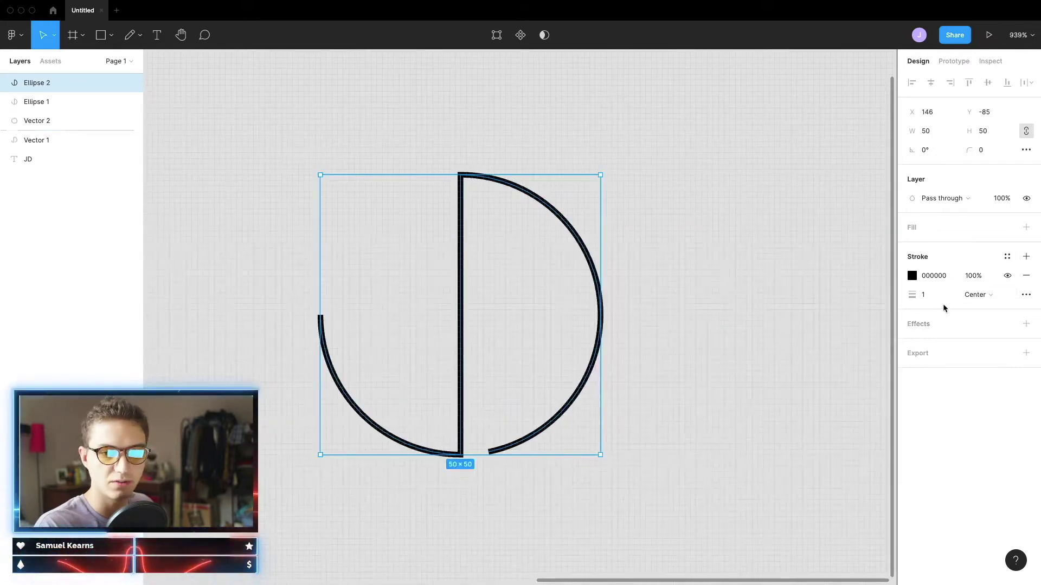
scroll(430, 339, down, 4)
scroll(368, 339, left, 3)
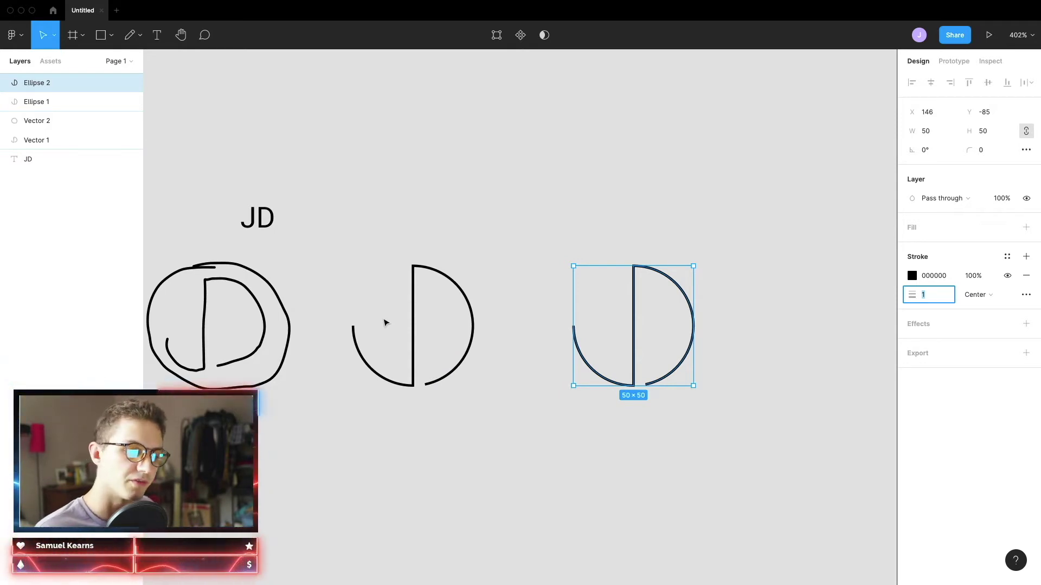
scroll(564, 344, right, 3)
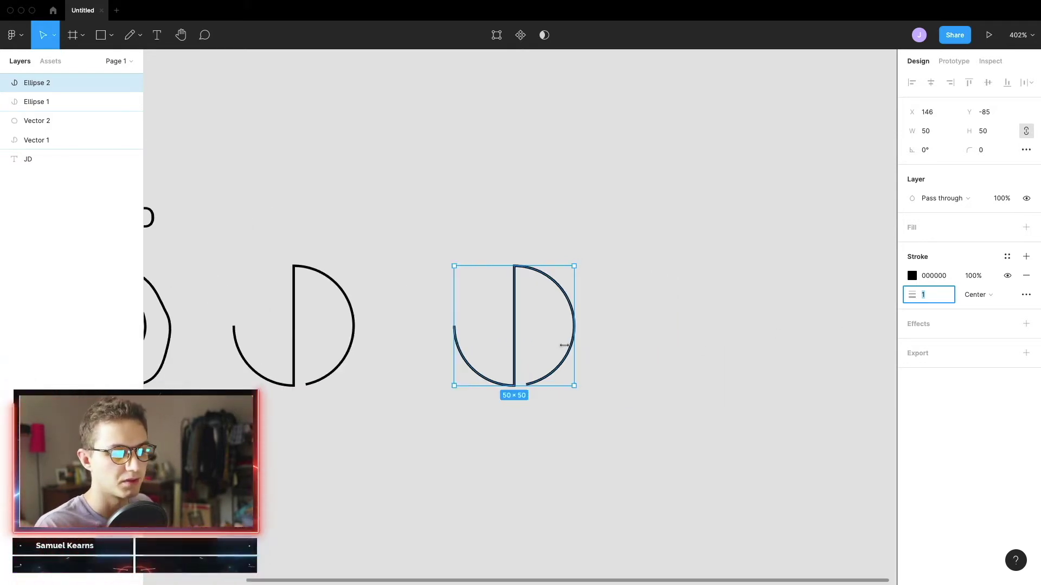
scroll(515, 282, up, 2)
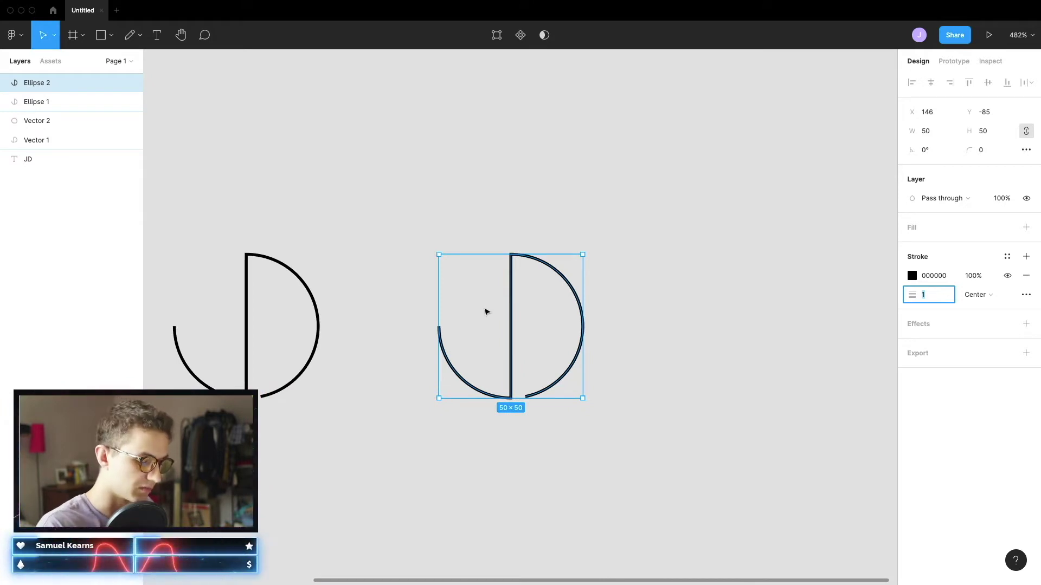
key(super+alt+o)
Move the outlined D right and slightly up, and open its path for point editing
scroll(553, 292, up, 5)
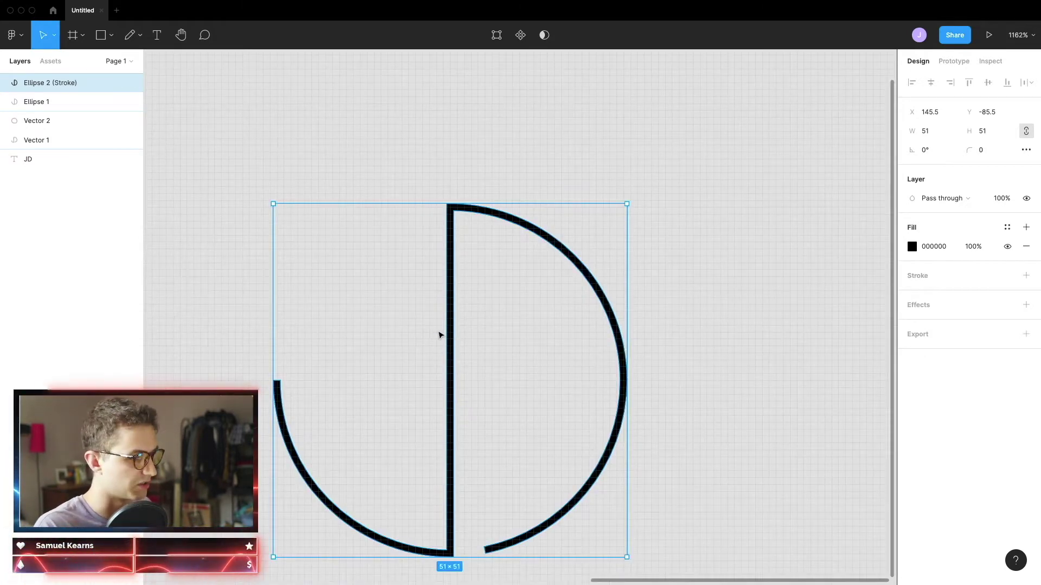
drag(455, 339, 555, 315)
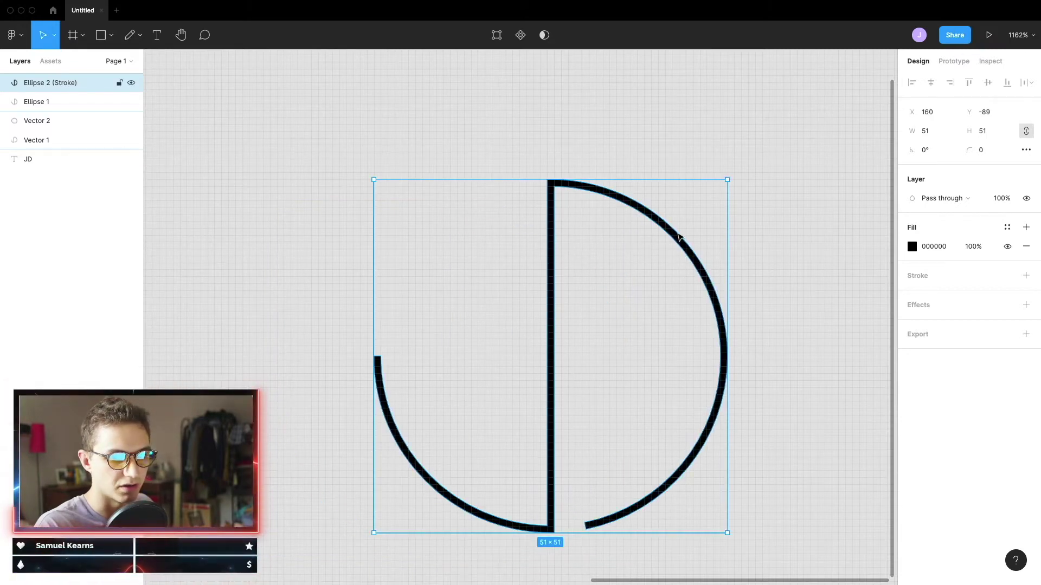
double_click(658, 243)
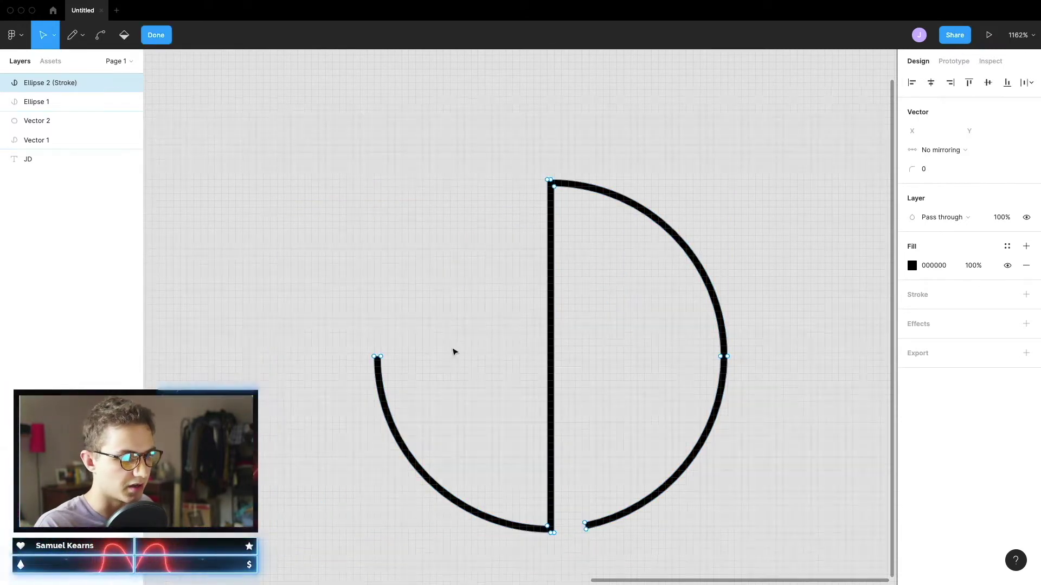
Bend the D's path curves, exit path editing, and shift the right JD outline slightly left
scroll(454, 352, right, 5)
scroll(453, 395, left, 2)
key(super)
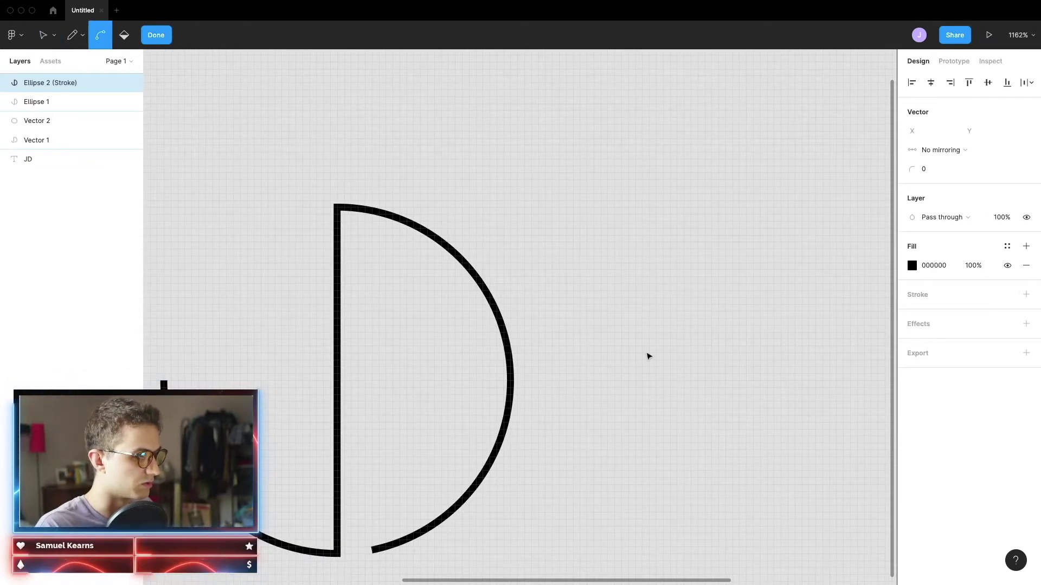
scroll(648, 356, down, 5)
scroll(655, 363, up, 5)
scroll(620, 363, down, 5)
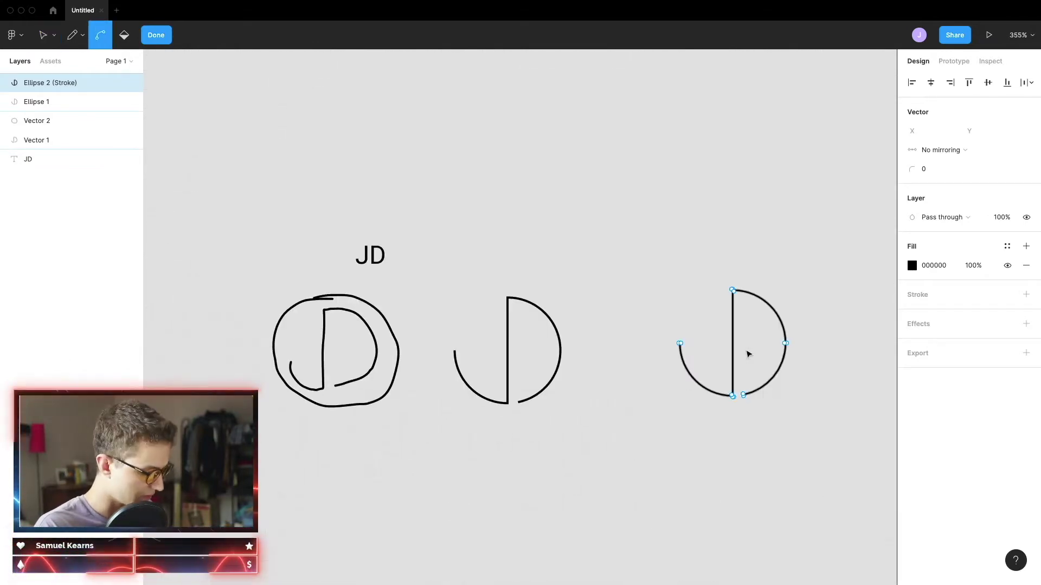
key(Escape)
drag(748, 353, 720, 353)
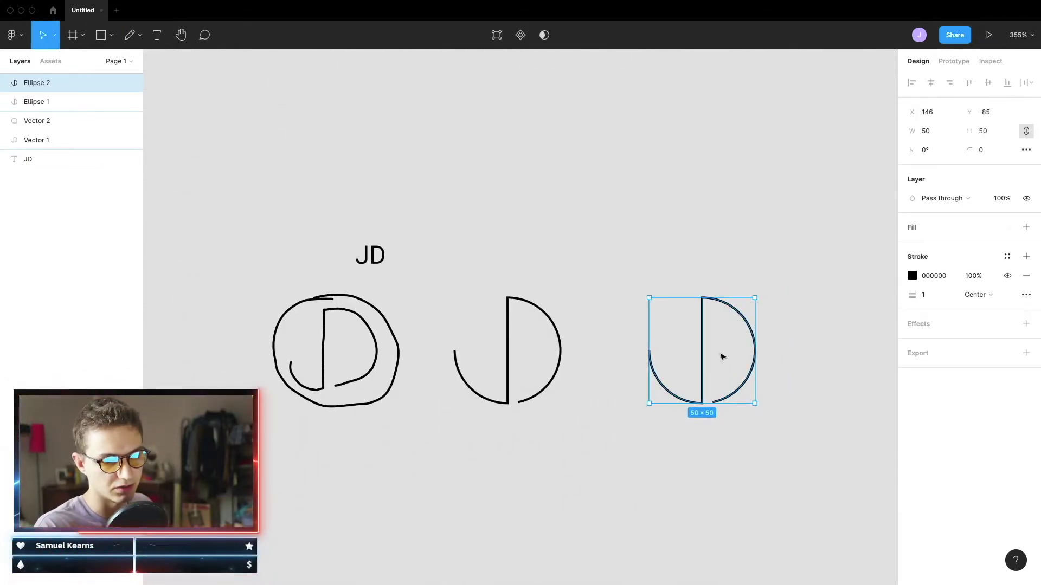
scroll(729, 358, right, 3)
Nudge the right JD outline right and raise its stroke weight to 4, then deselect it
scroll(596, 363, up, 5)
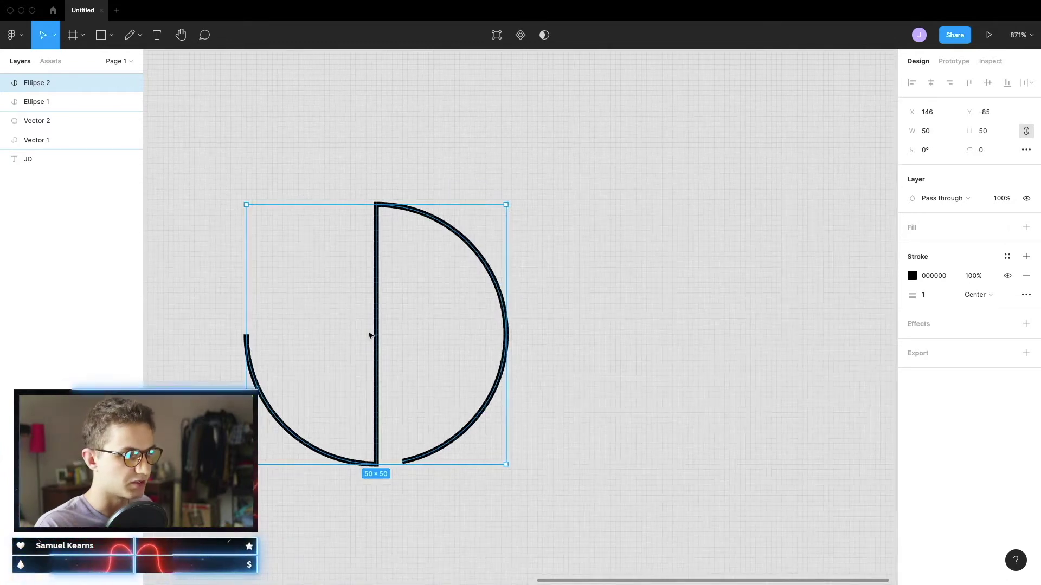
drag(370, 335, 427, 341)
click(938, 292)
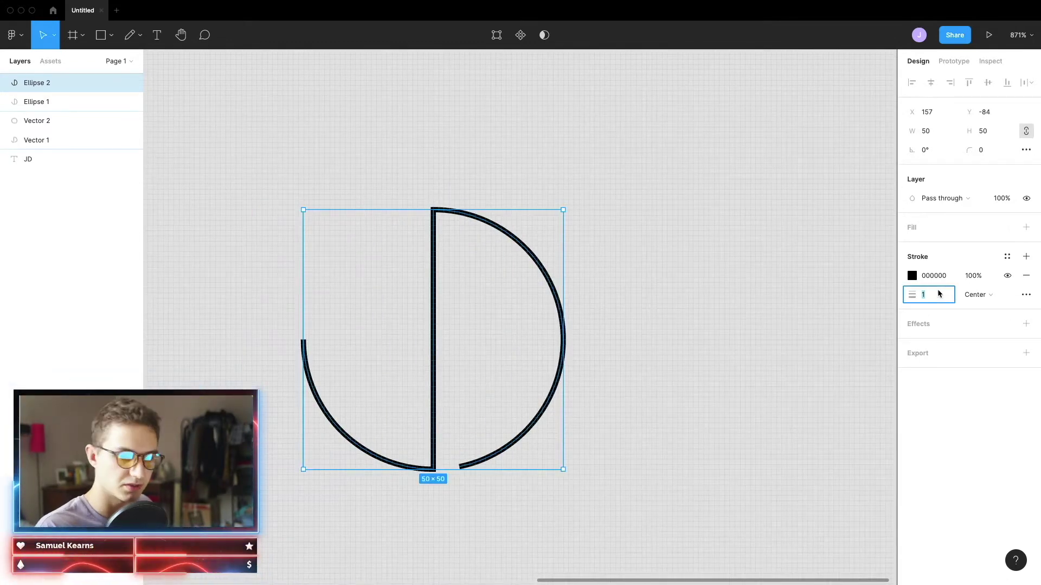
key(Up)
key(Up)
key(Up)
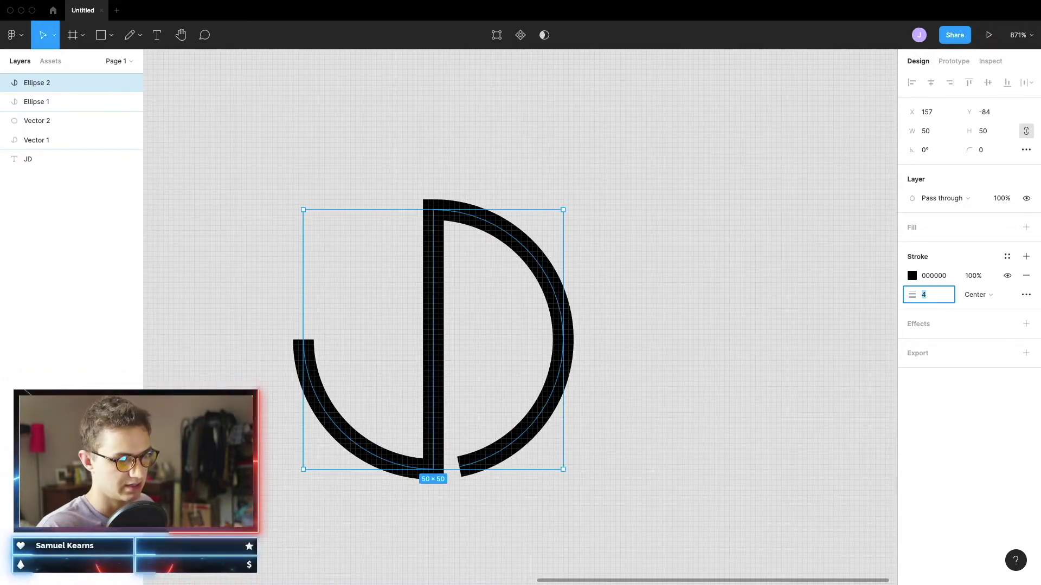
scroll(461, 469, up, 5)
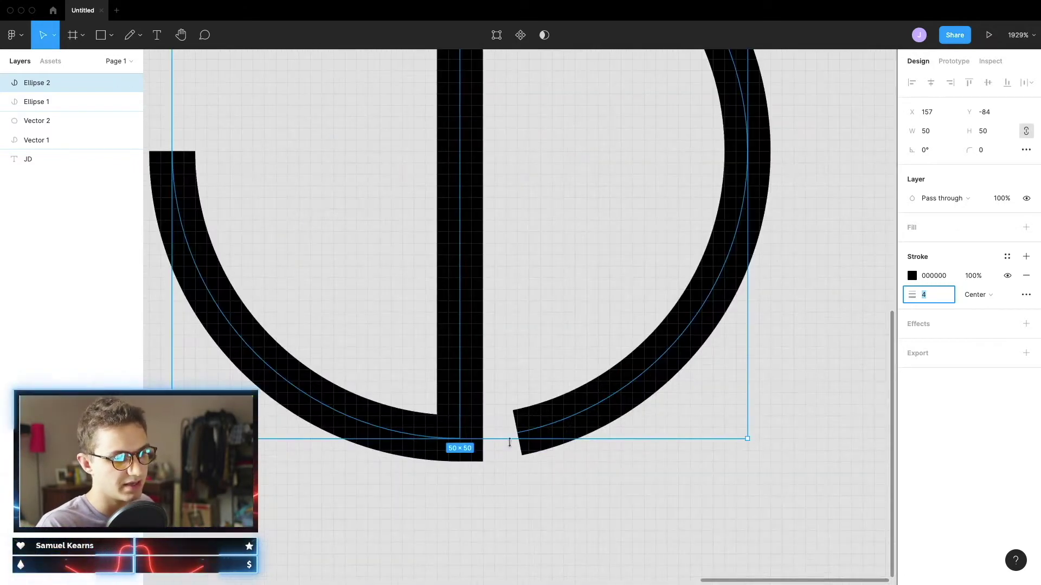
scroll(521, 437, up, 6)
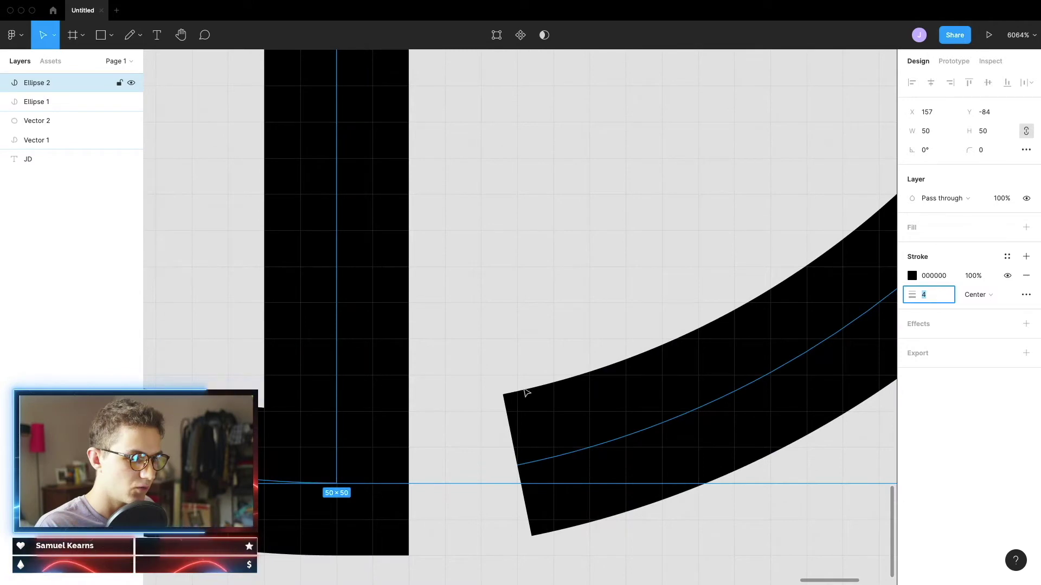
scroll(542, 547, down, 10)
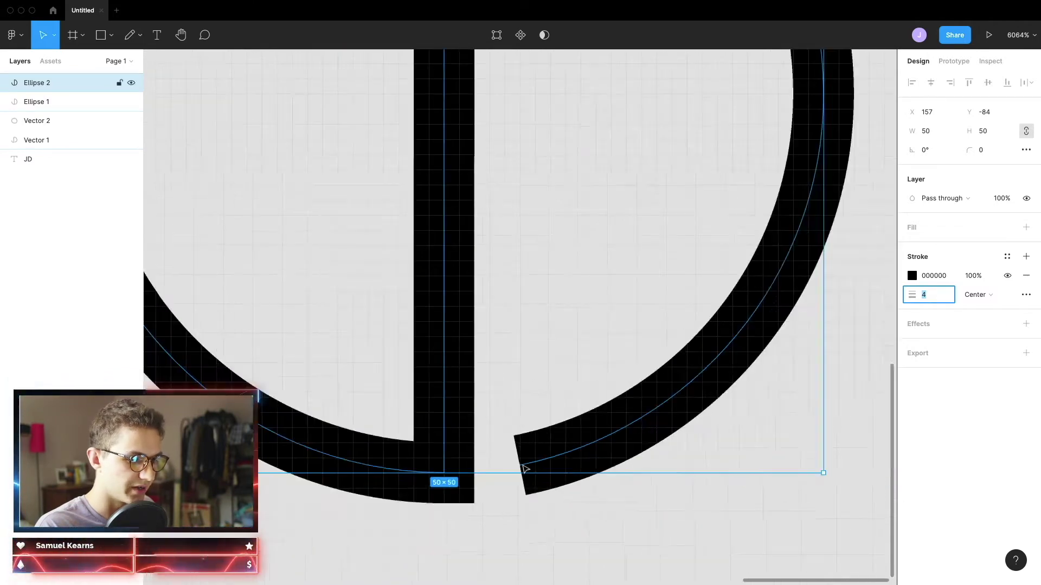
scroll(521, 492, up, 10)
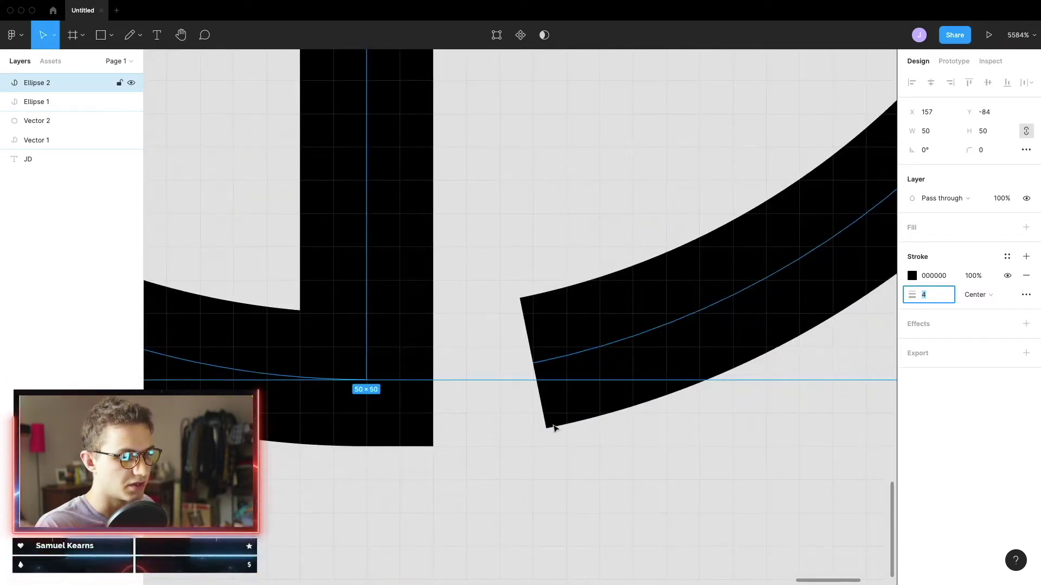
scroll(577, 480, down, 5)
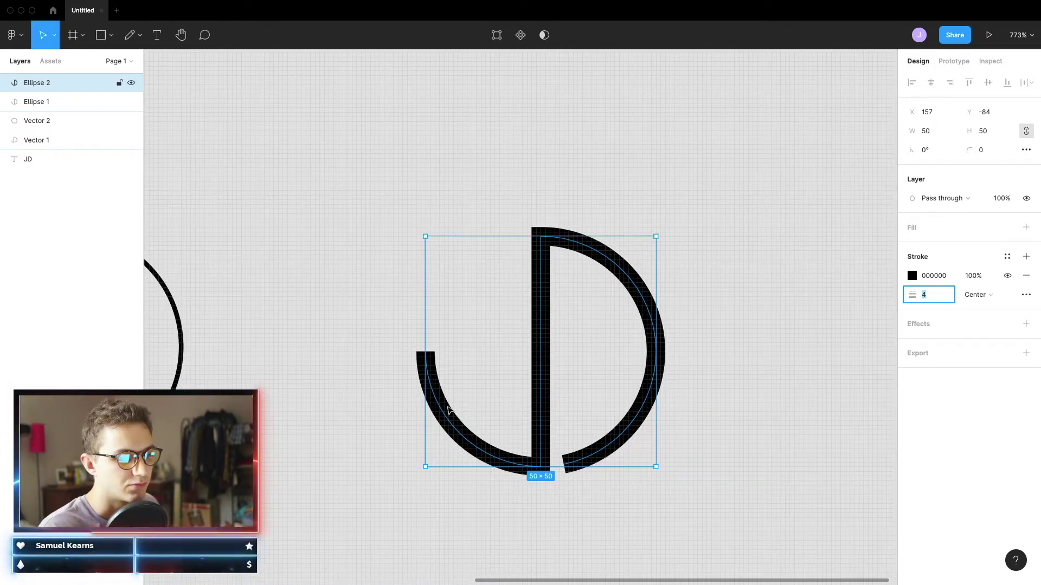
click(740, 293)
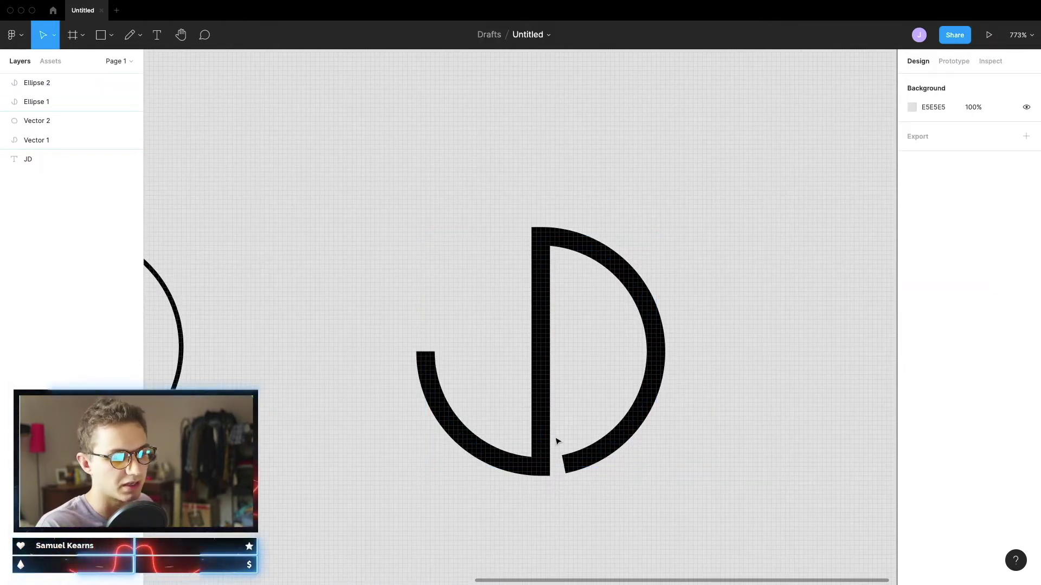
Inspect the middle JD sketch's path, then deselect everything
scroll(609, 358, down, 5)
scroll(429, 437, left, 3)
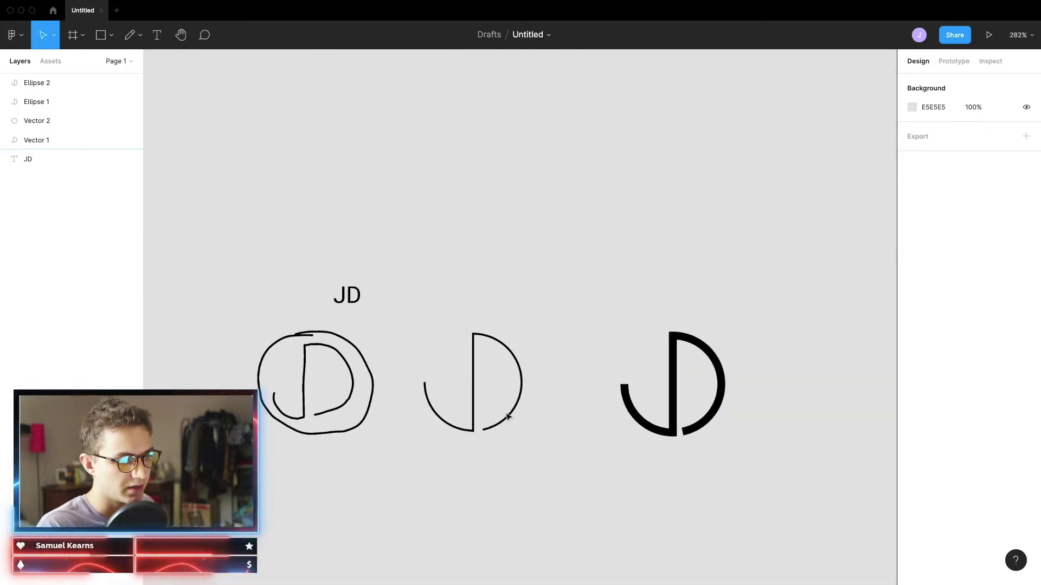
click(476, 419)
double_click(476, 418)
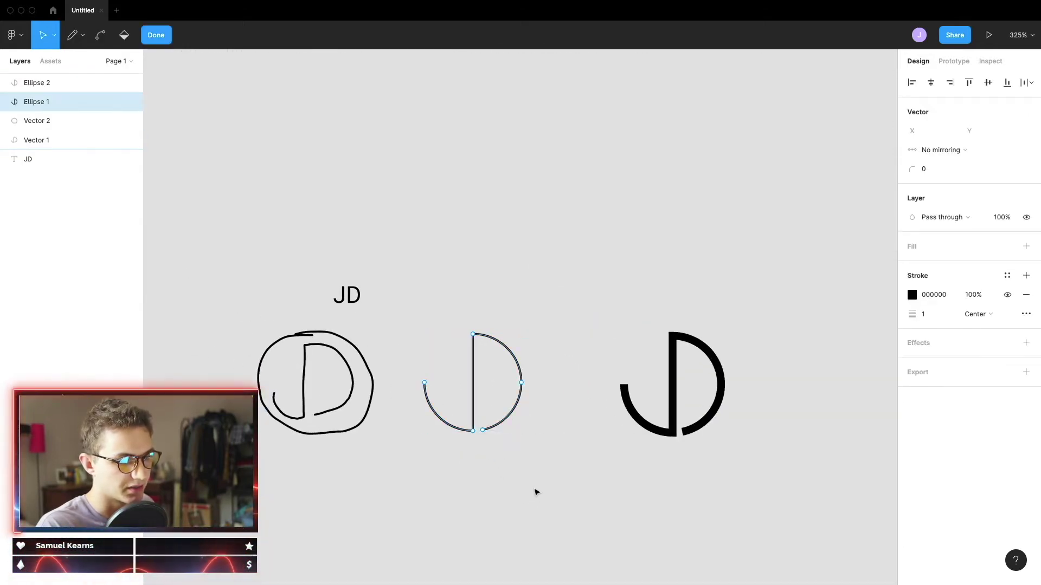
click(463, 397)
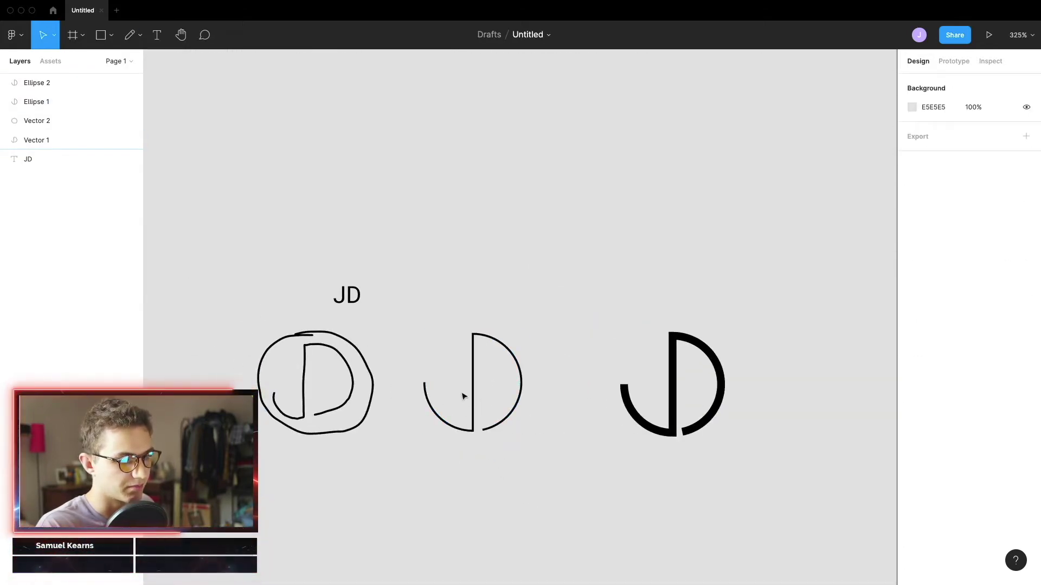
Draw a 50×50 circle below the middle JD sketch
click(100, 35)
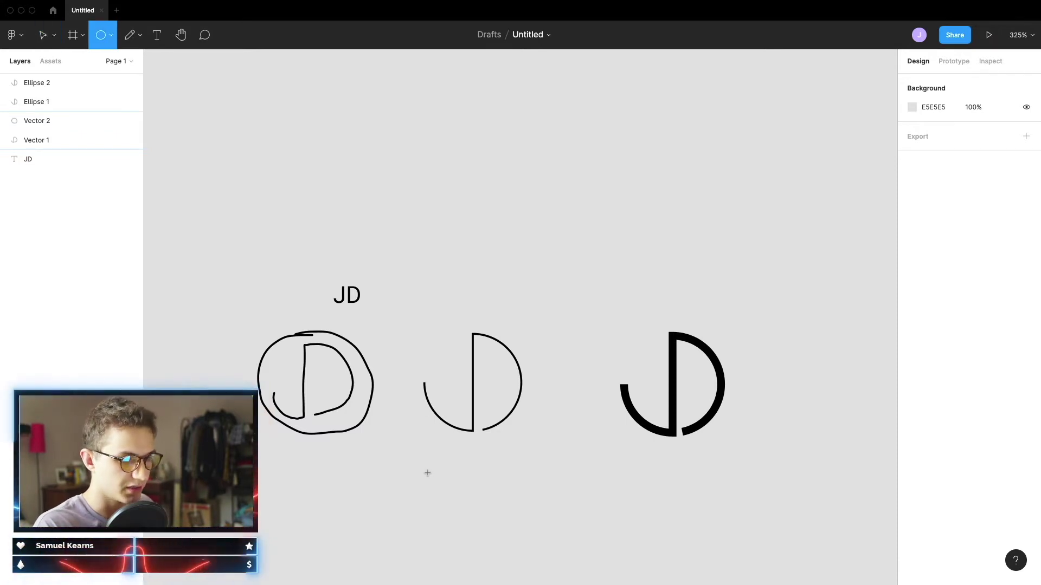
mouse_move(424, 471)
mouse_down()
mouse_move(523, 574)
mouse_move(515, 571)
mouse_up()
scroll(561, 529, down, 4)
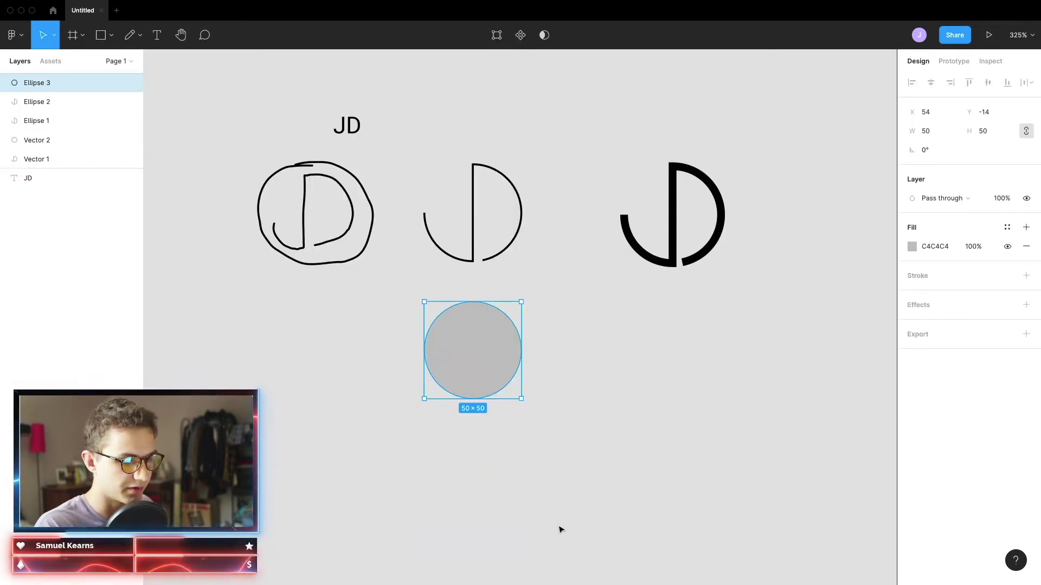
Add a vertical line from the circle's top and delete its upper-left arc to form a D
double_click(469, 323)
key(p)
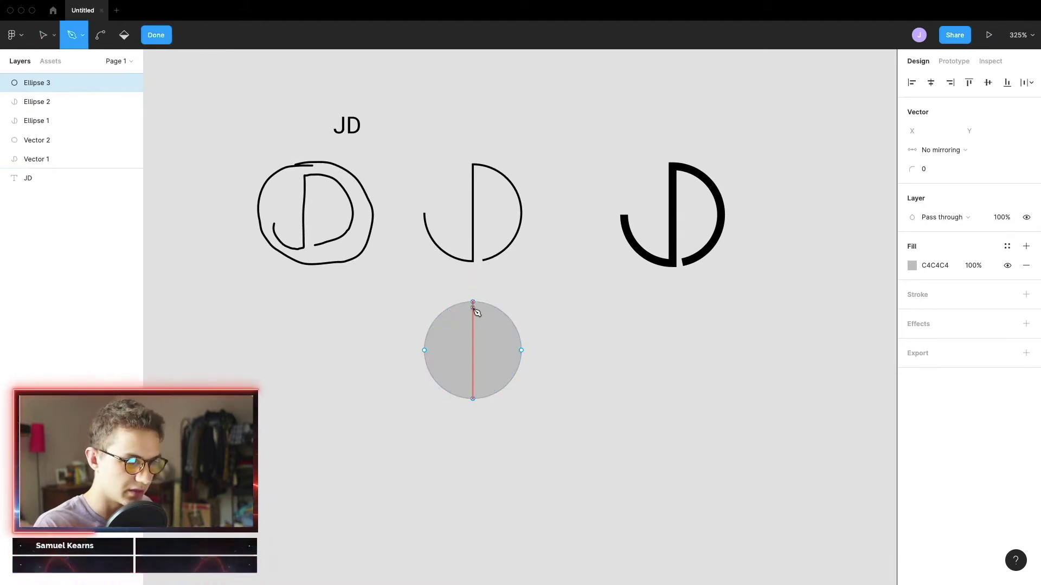
click(473, 302)
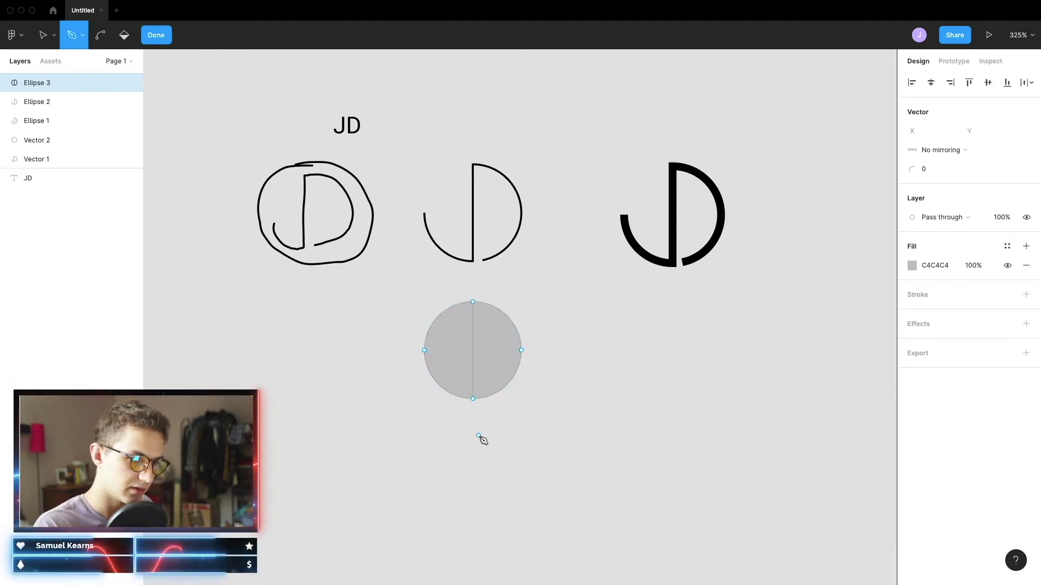
click(437, 321)
key(Delete)
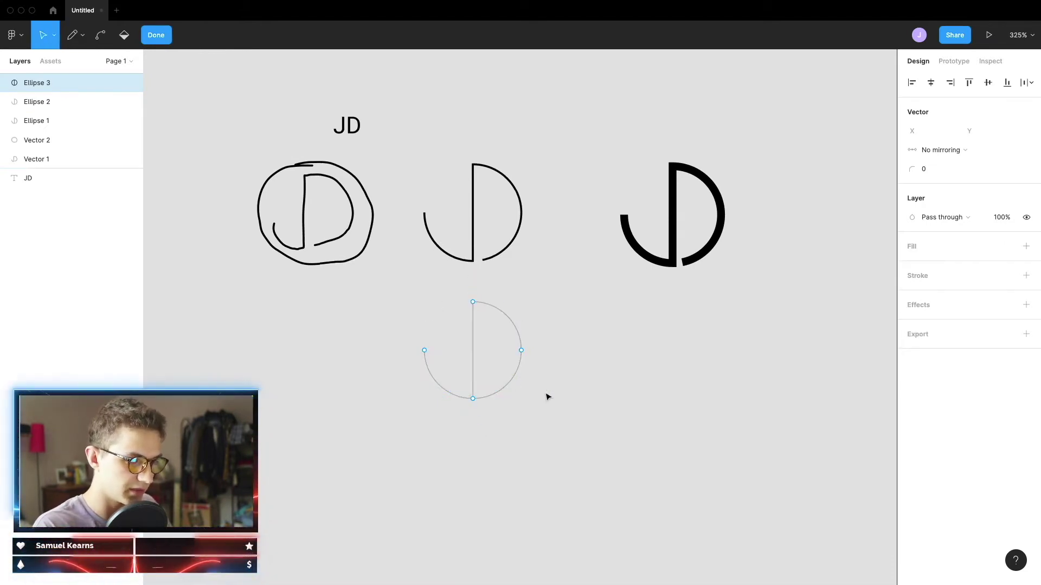
scroll(517, 413, up, 5)
key(v)
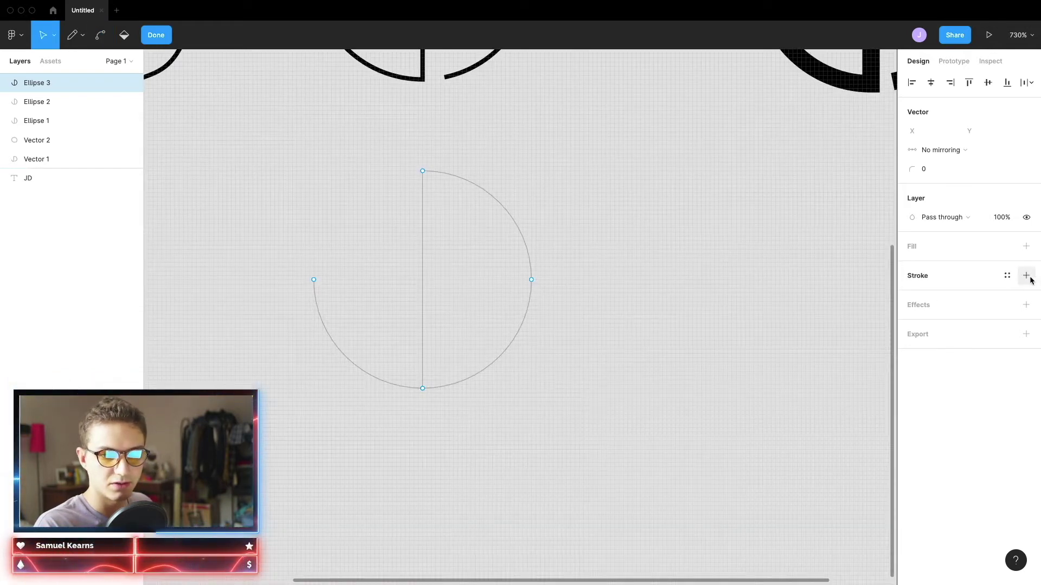
Give the D path a black, centred stroke of weight 5 and finish editing
click(1026, 275)
text(5)
key(Return)
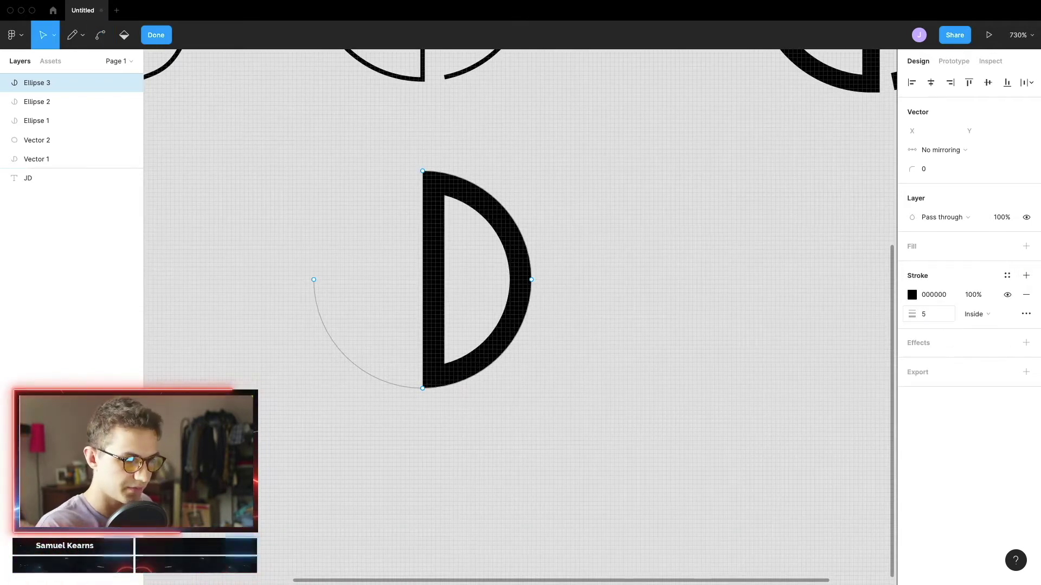
click(986, 314)
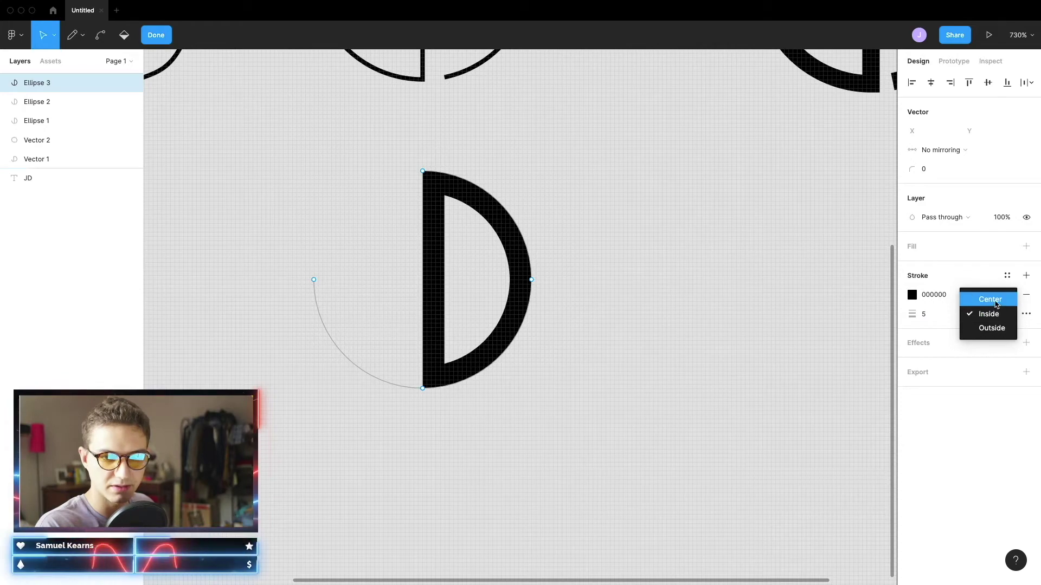
click(995, 299)
key(Escape)
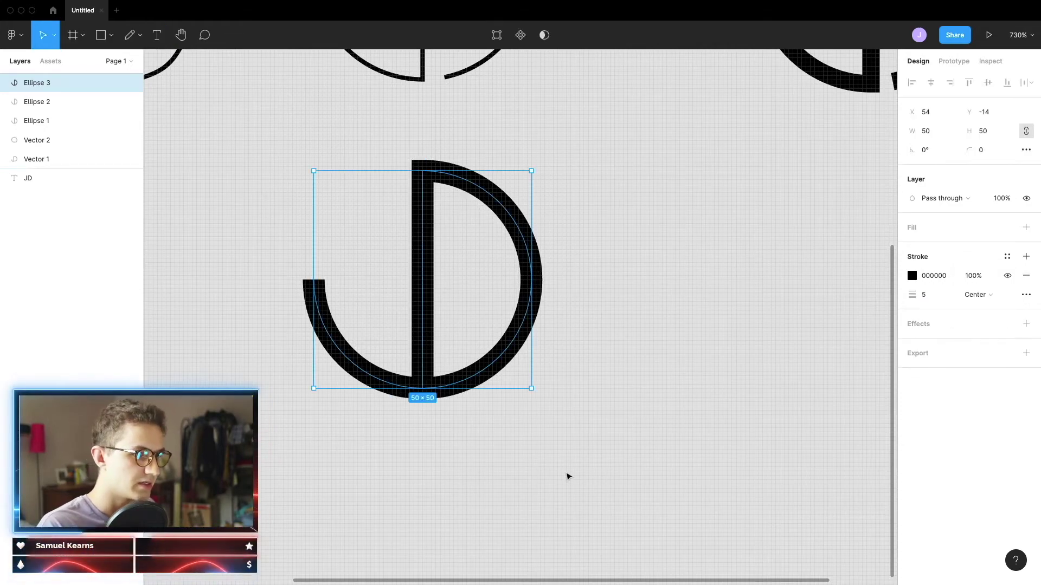
scroll(567, 477, down, 2)
Draw a narrow 3×19 grey rectangle across the new JD's bottom gap beside its stem
scroll(596, 379, right, 3)
scroll(627, 276, up, 5)
scroll(690, 214, left, 15)
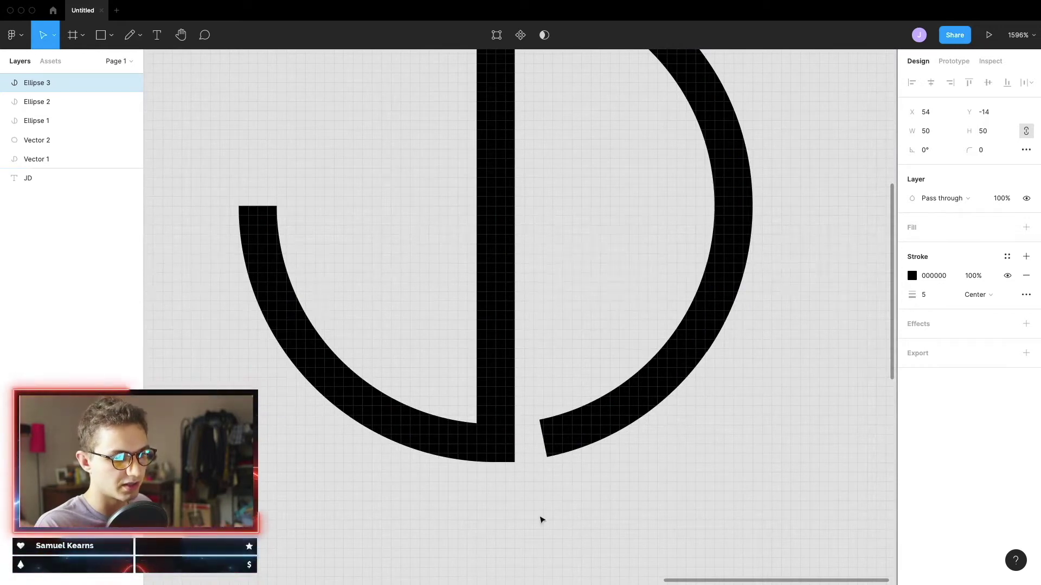
key(r)
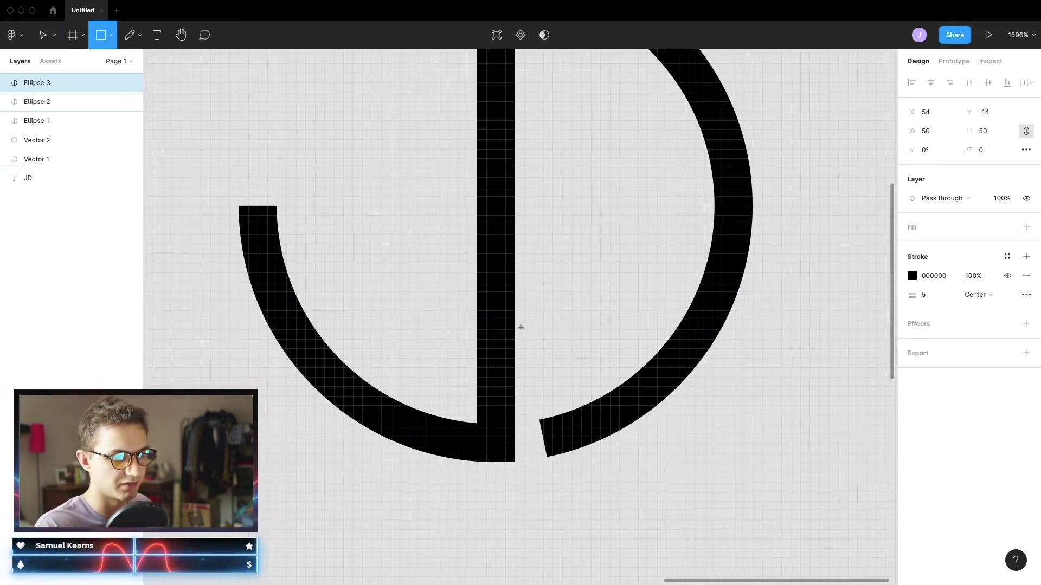
drag(515, 330, 562, 510)
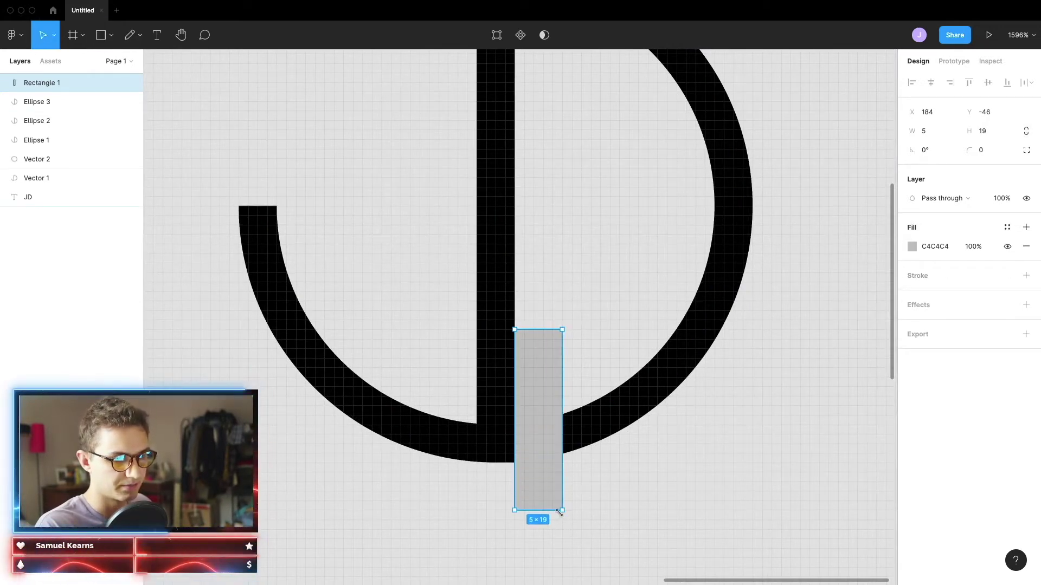
drag(557, 434, 509, 449)
click(732, 518)
click(518, 452)
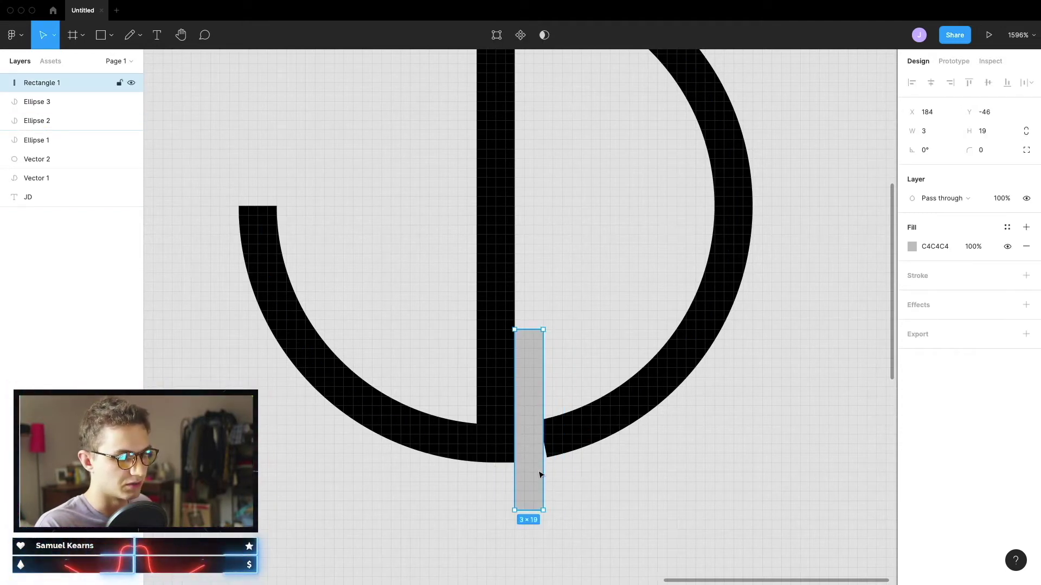
scroll(536, 532, down, 5)
Place a copy of the rectangle beside the lower JD and move the JD next to it
scroll(488, 502, left, 6)
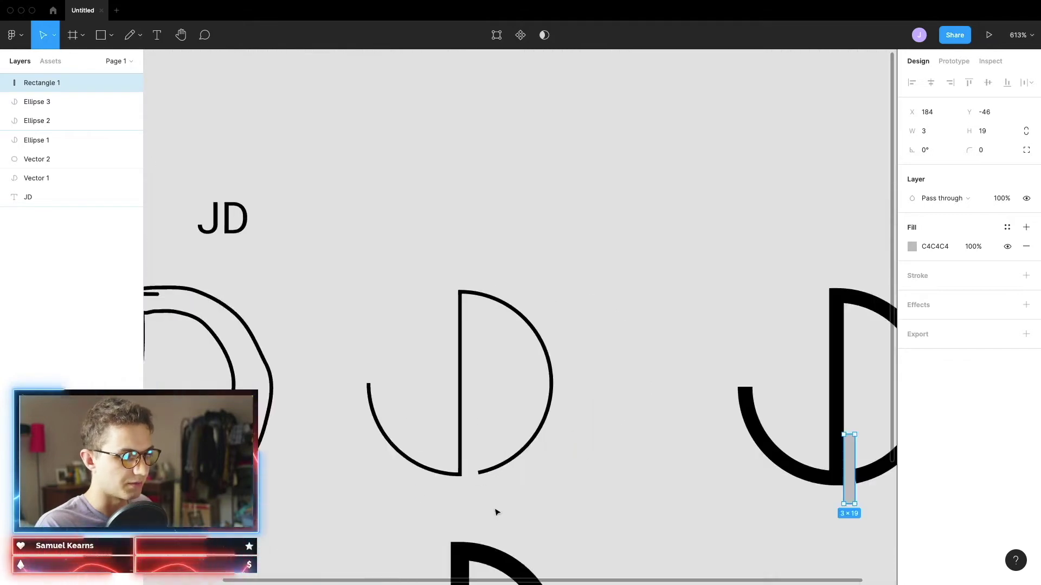
scroll(495, 511, down, 6)
drag(850, 144, 649, 349)
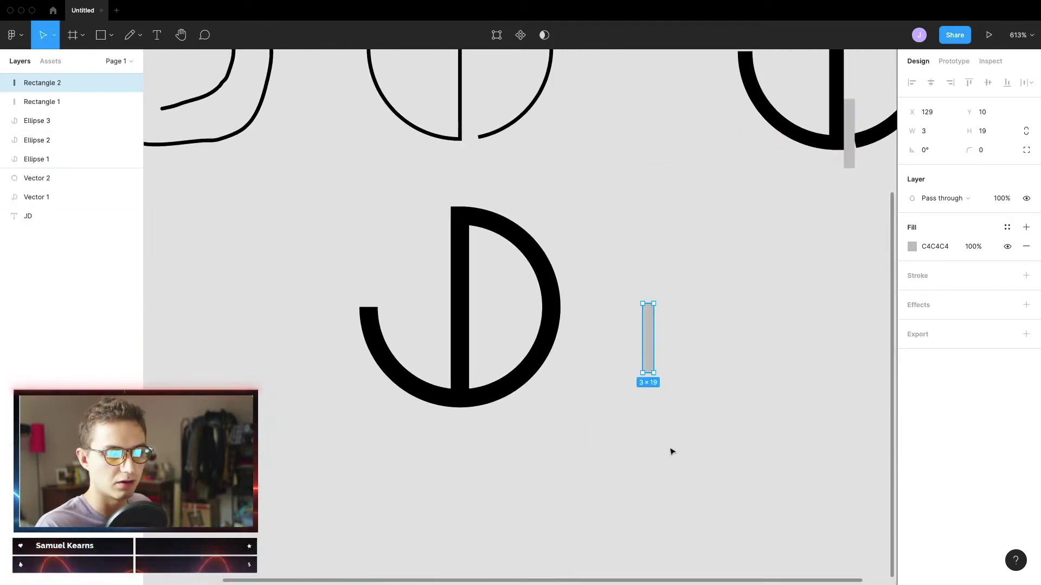
scroll(678, 416, right, 3)
scroll(471, 367, left, 3)
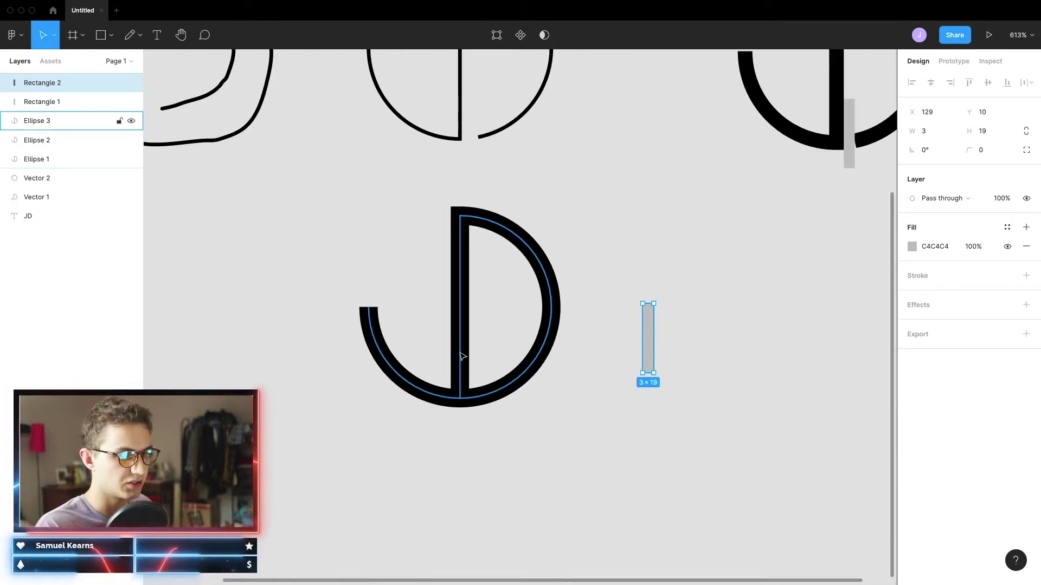
drag(463, 357, 767, 353)
scroll(791, 374, right, 5)
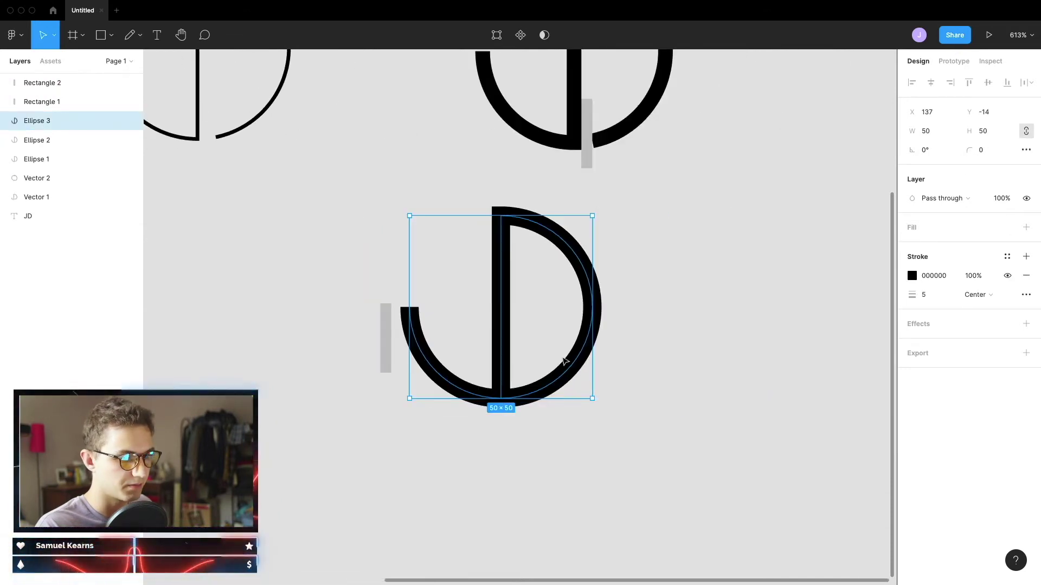
scroll(545, 348, left, 4)
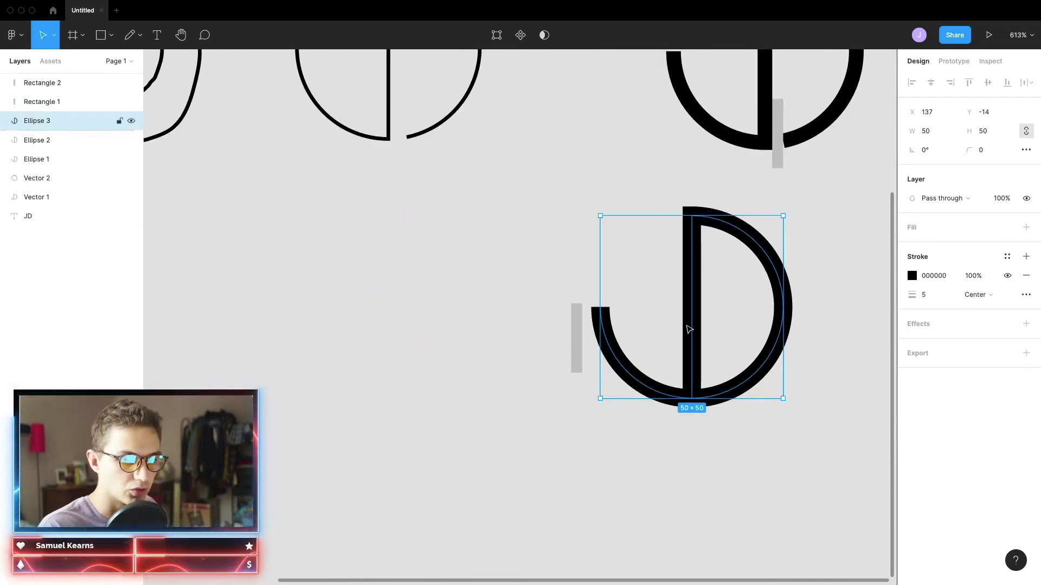
Duplicate the JD monogram to its left, undoing the two extra copies
drag(687, 327, 404, 316)
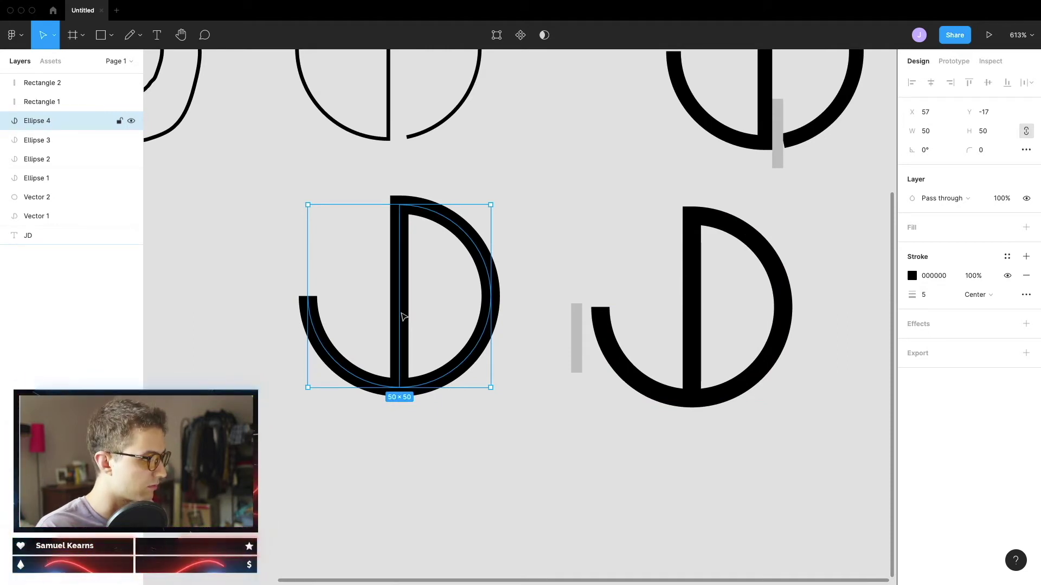
drag(404, 316, 816, 545)
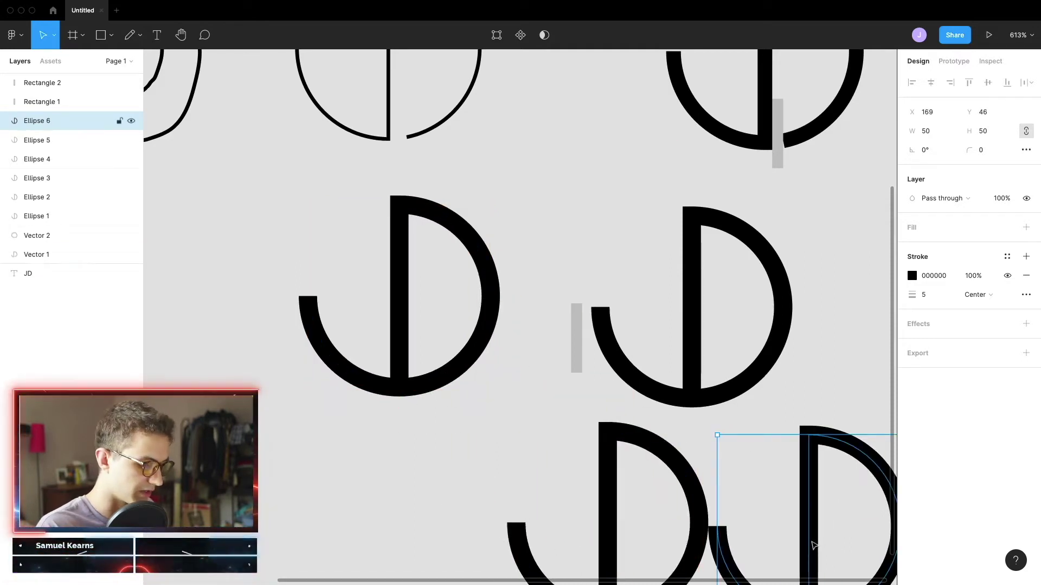
key(super+z)
key(super+z)
Paste another JD copy beside the original, then undo it and clear the selection
scroll(623, 374, right, 5)
scroll(534, 378, down, 2)
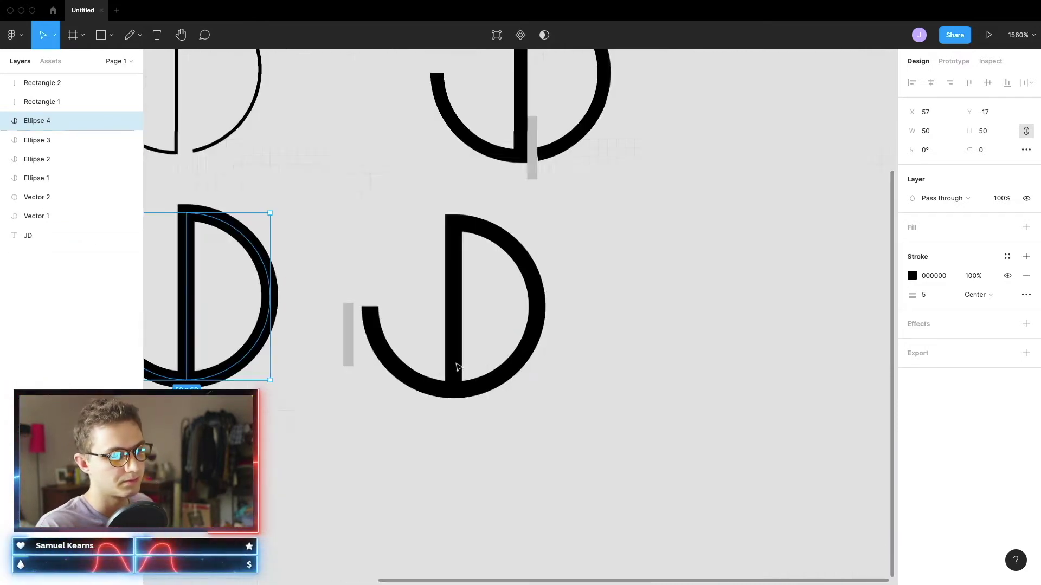
click(454, 383)
click(662, 405)
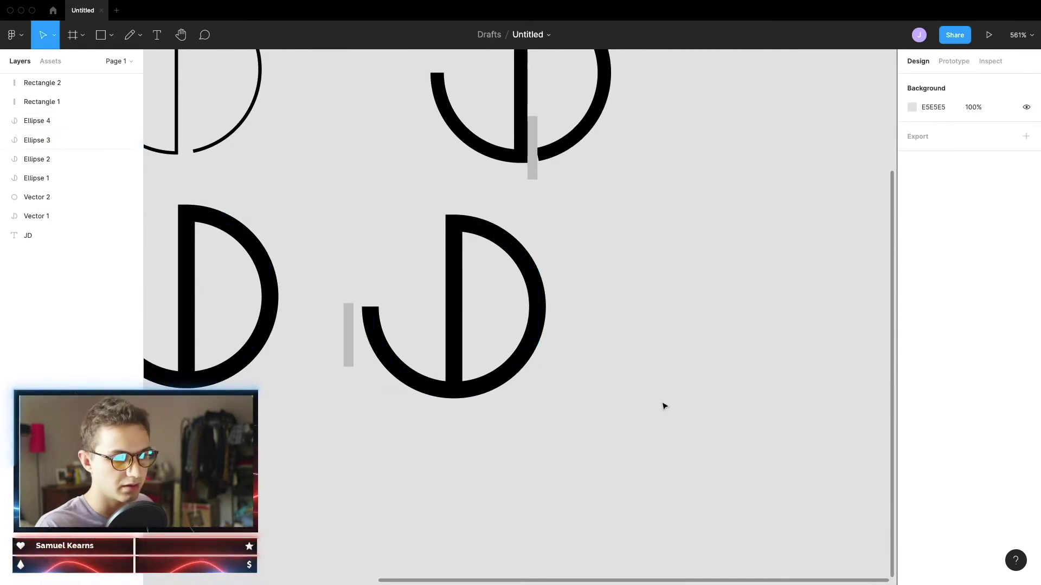
key(super+v)
drag(502, 324, 688, 340)
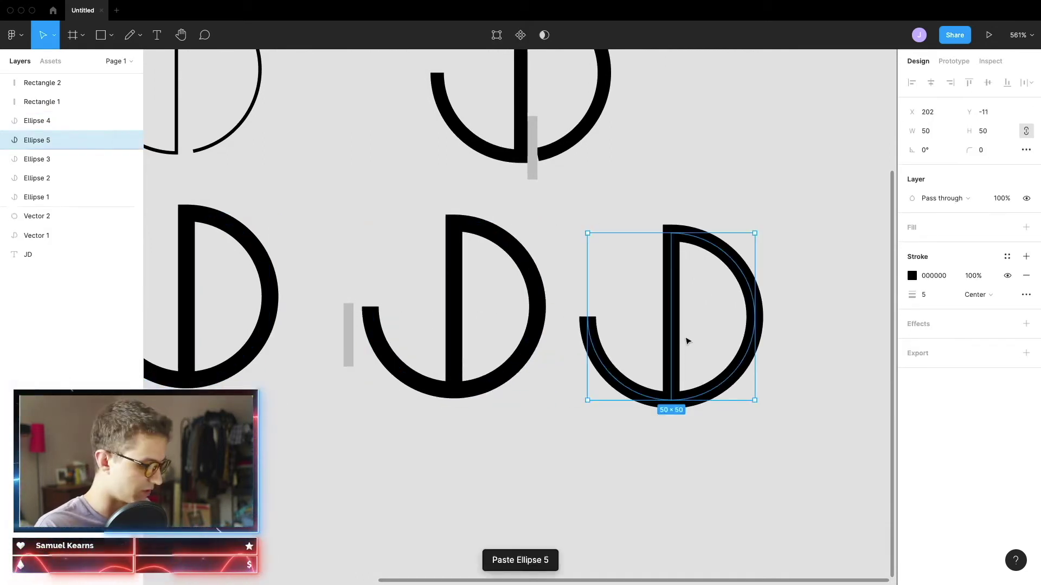
key(super+z)
click(501, 330)
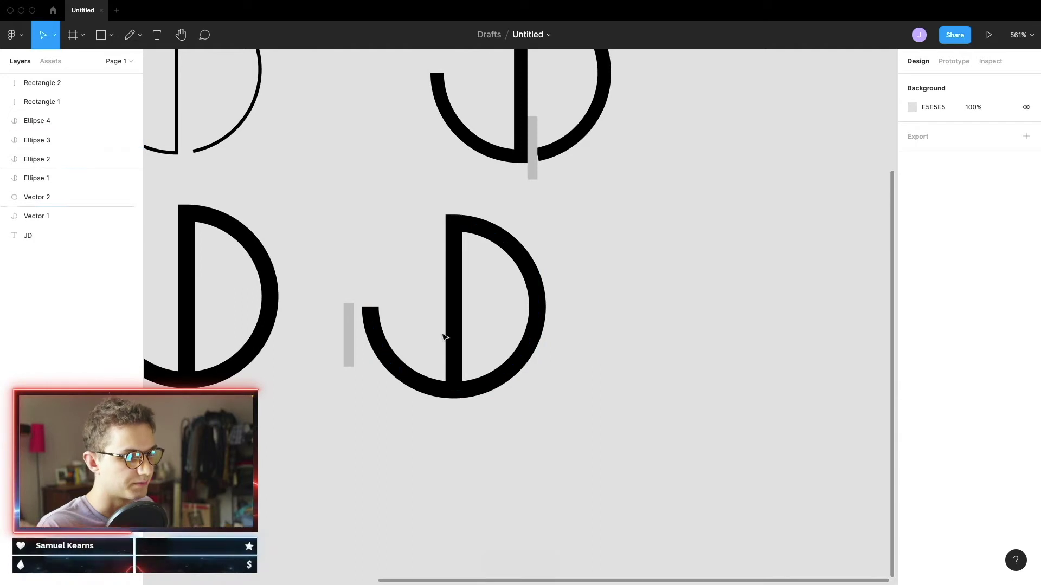
scroll(444, 338, up, 2)
Move the grey bar onto the JD's stem and nudge it one unit right
drag(336, 341, 476, 395)
scroll(477, 396, up, 10)
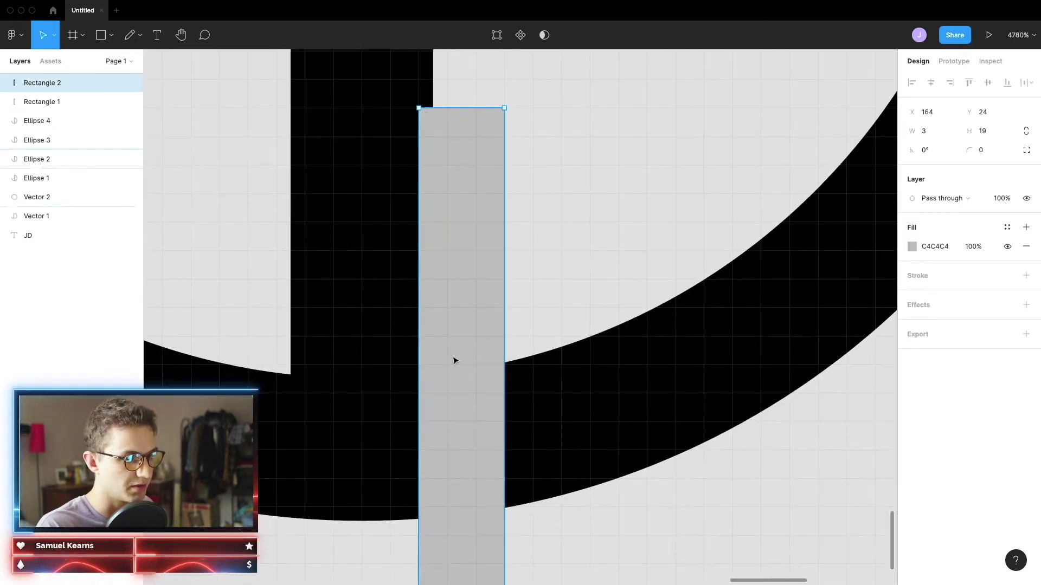
key(Right)
Narrow the grey bar's edges, slide it left onto the stem, and close point editing
double_click(478, 343)
drag(493, 320, 478, 323)
scroll(477, 347, down, 5)
scroll(476, 382, down, 5)
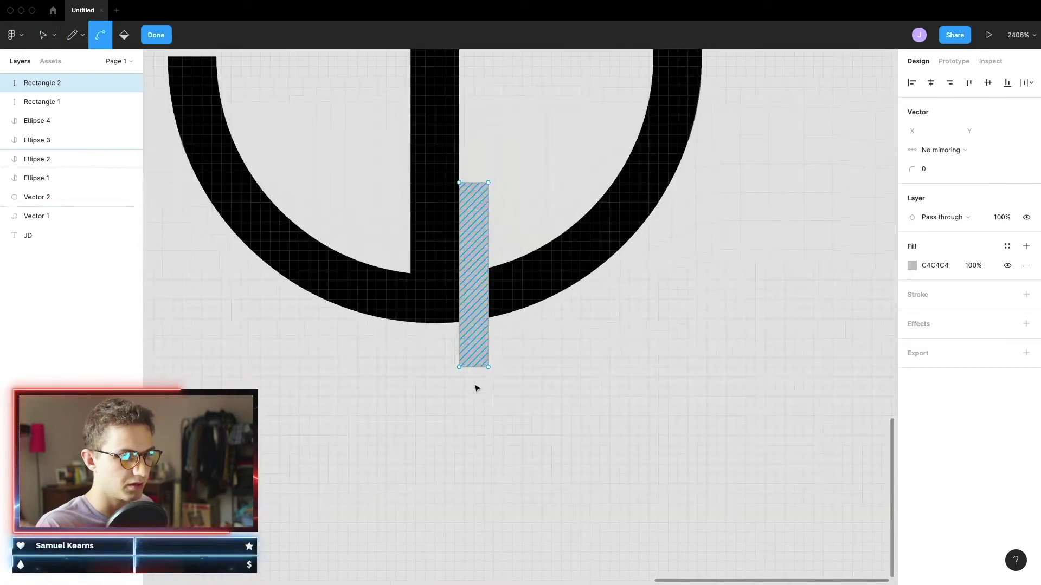
scroll(479, 314, up, 4)
scroll(477, 464, up, 6)
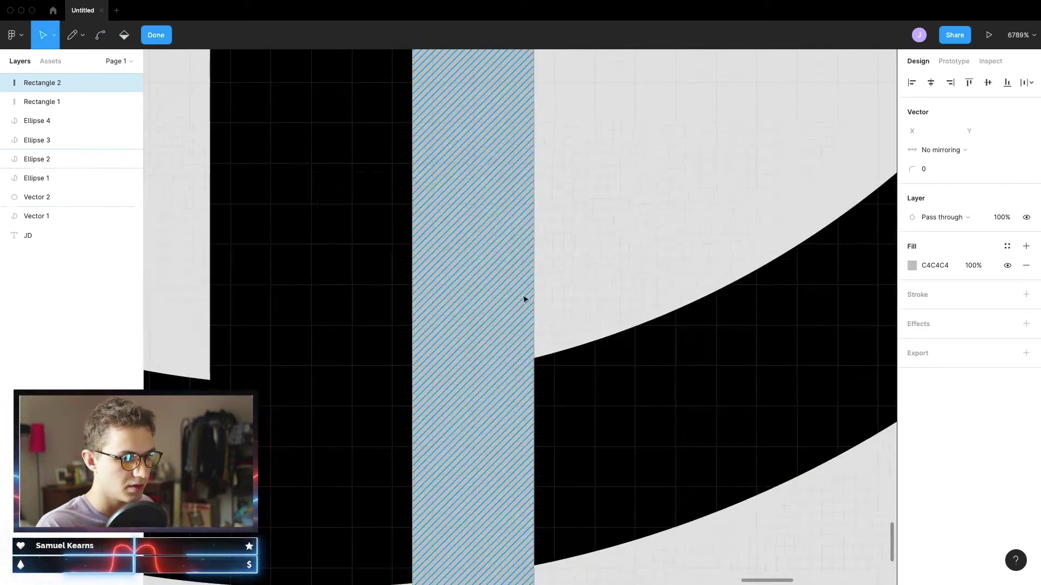
scroll(452, 379, down, 8)
mouse_move(459, 371)
mouse_down()
mouse_move(442, 371)
mouse_move(446, 356)
mouse_move(453, 367)
mouse_up()
scroll(442, 370, up, 2)
scroll(442, 370, up, 1)
scroll(404, 372, up, 5)
scroll(551, 345, down, 1)
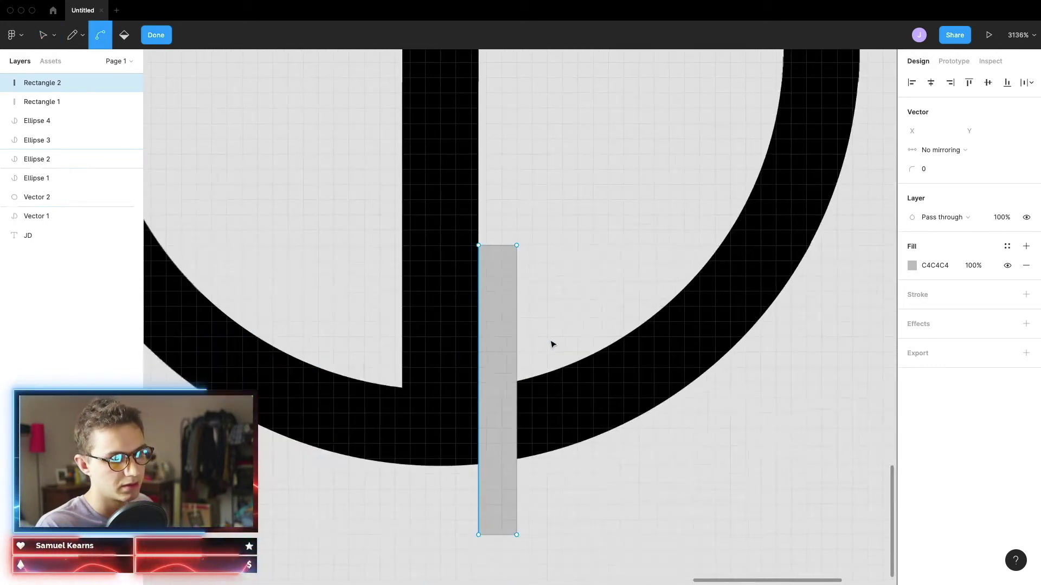
key(Escape)
key(Escape)
scroll(560, 348, down, 10)
Duplicate the JD monogram together with its grey bar and move the copy right
shift+click(497, 336)
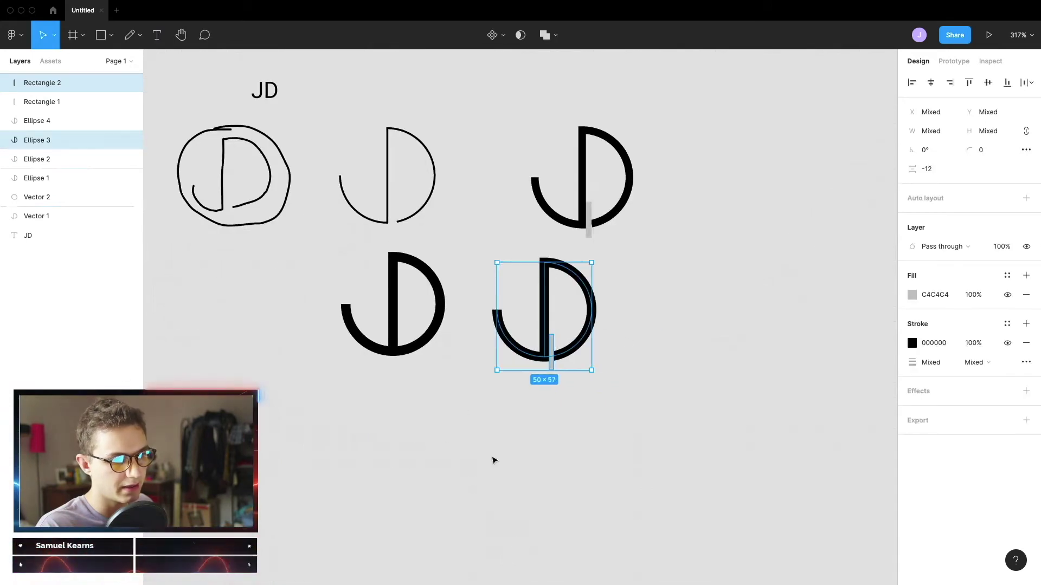
click(629, 334)
click(594, 320)
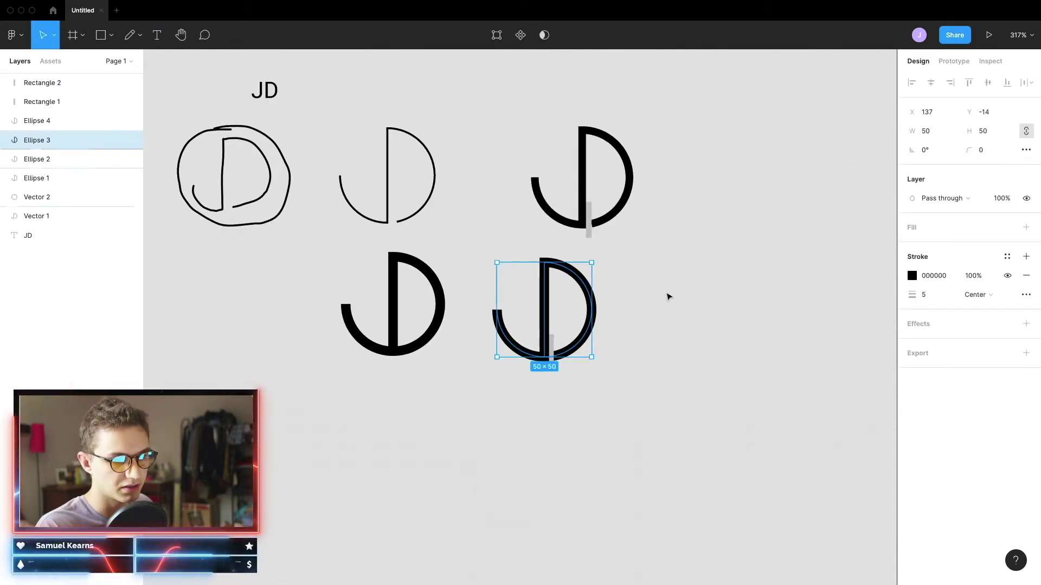
scroll(671, 276, up, 5)
shift+click(508, 406)
key(ctrl+d)
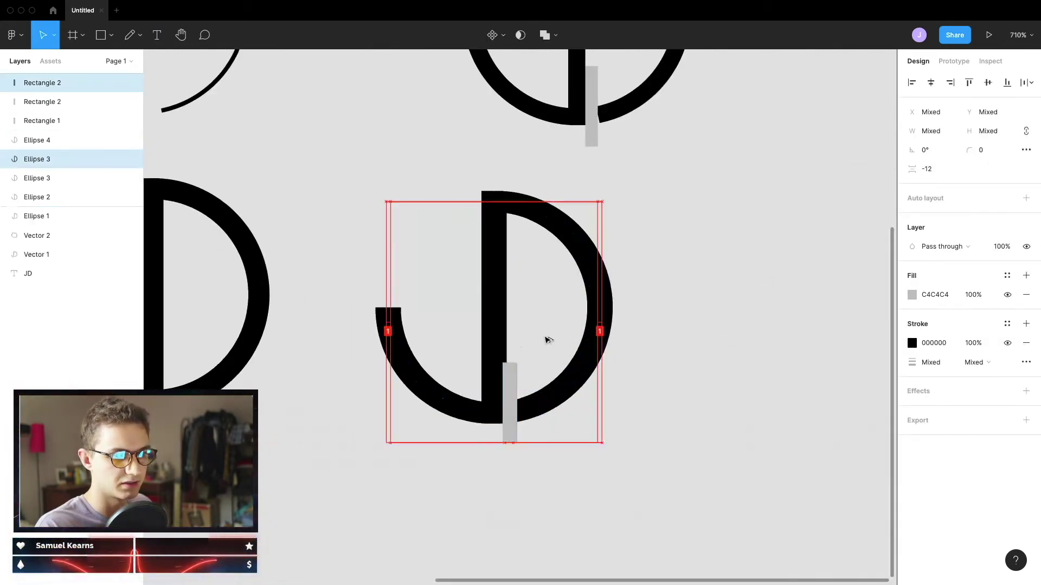
drag(548, 340, 843, 348)
scroll(543, 296, right, 5)
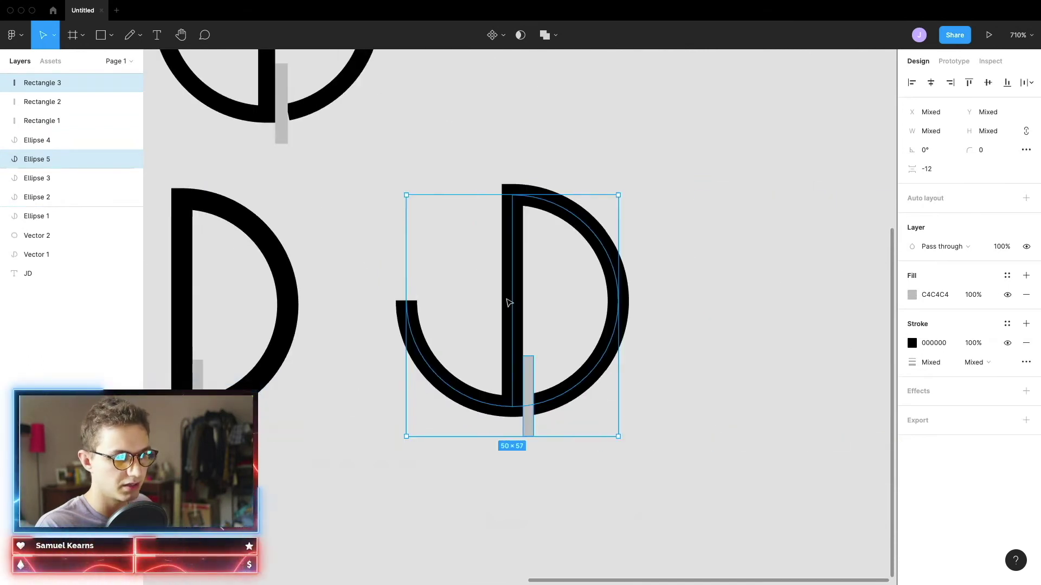
Subtract the grey bar from the copied JD, leaving a gap beside its stem
click(551, 36)
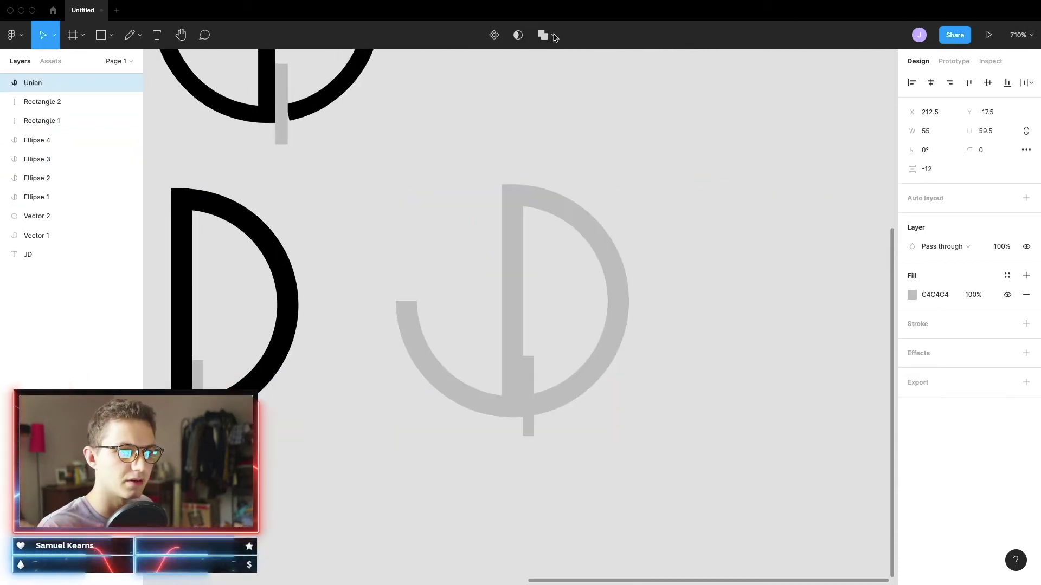
key(ctrl+z)
click(555, 37)
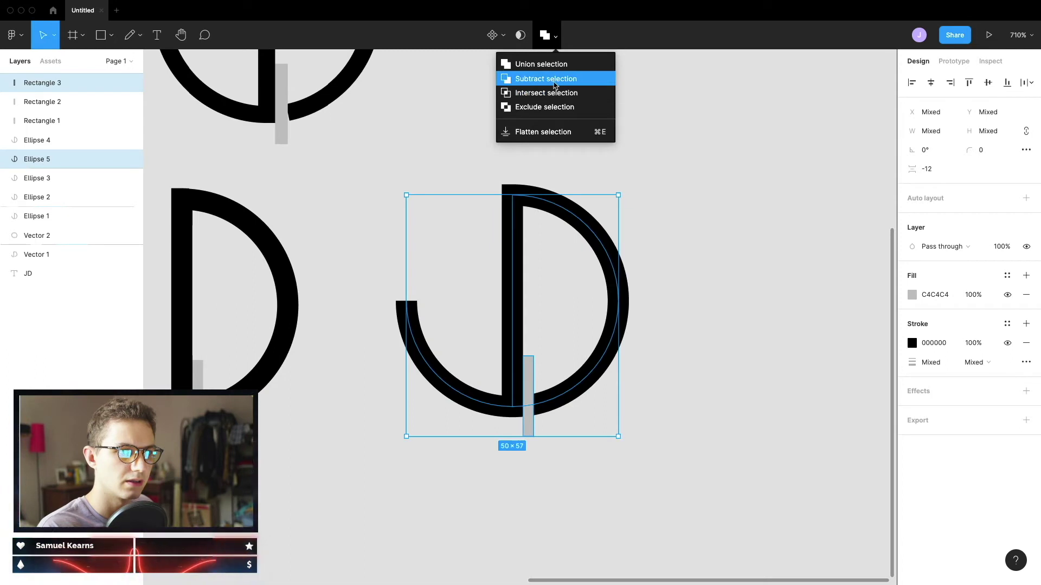
click(554, 80)
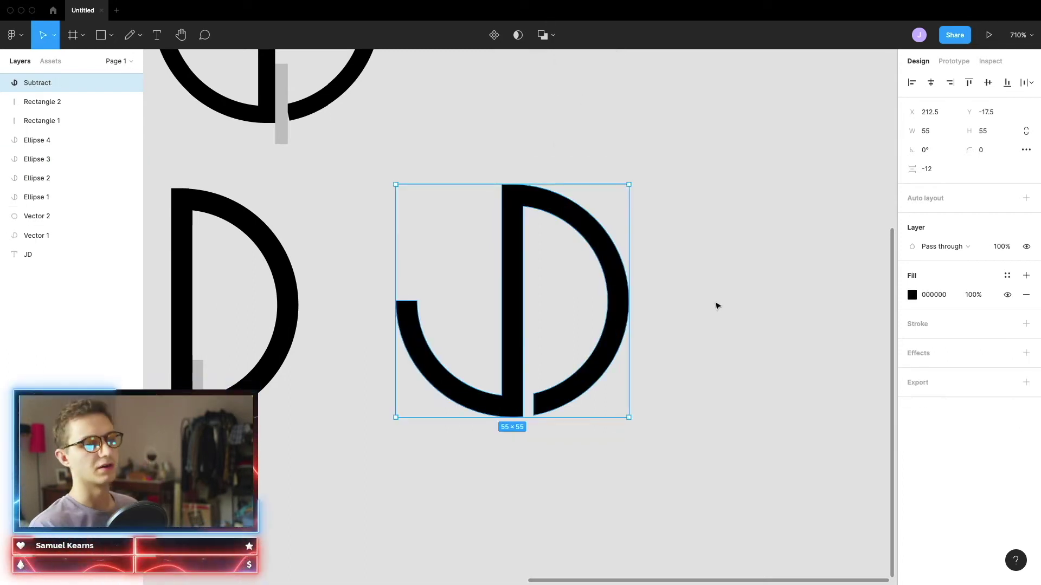
click(717, 306)
Widen the cutting bar inside the subtracted JD to the right
scroll(548, 428, up, 5)
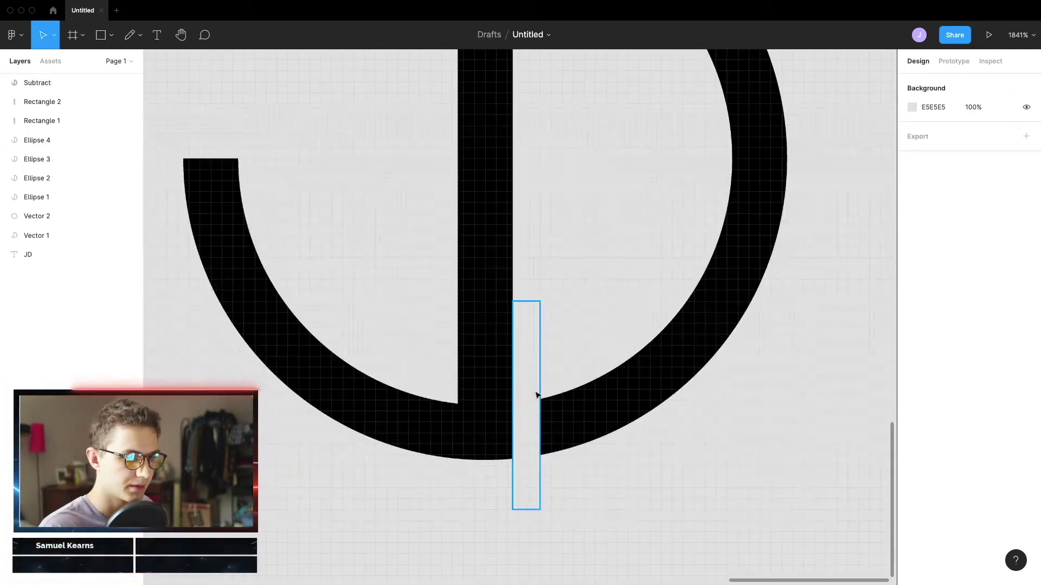
scroll(641, 324, down, 8)
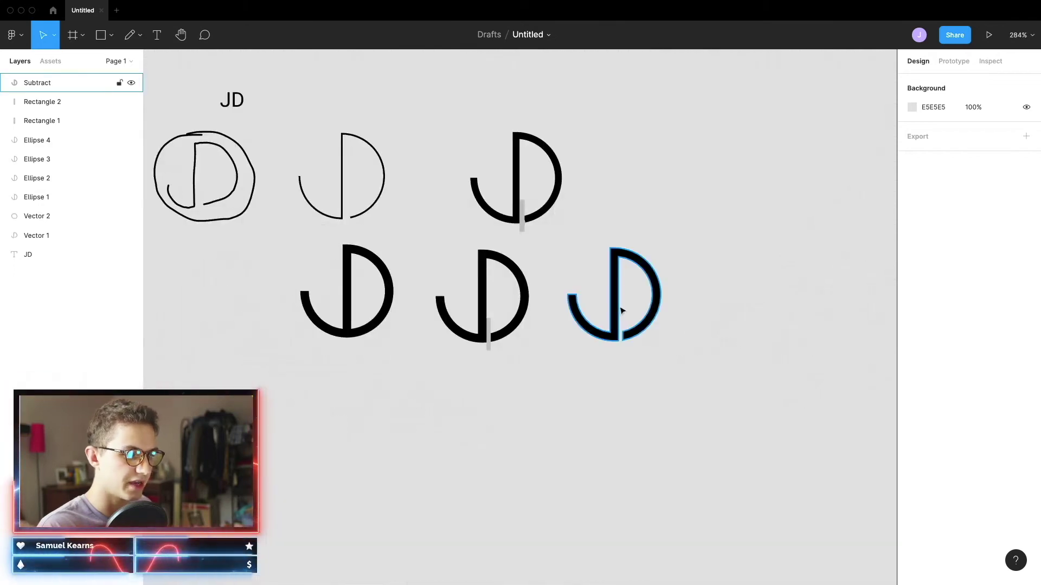
scroll(618, 309, right, 3)
scroll(573, 318, up, 3)
scroll(504, 363, up, 4)
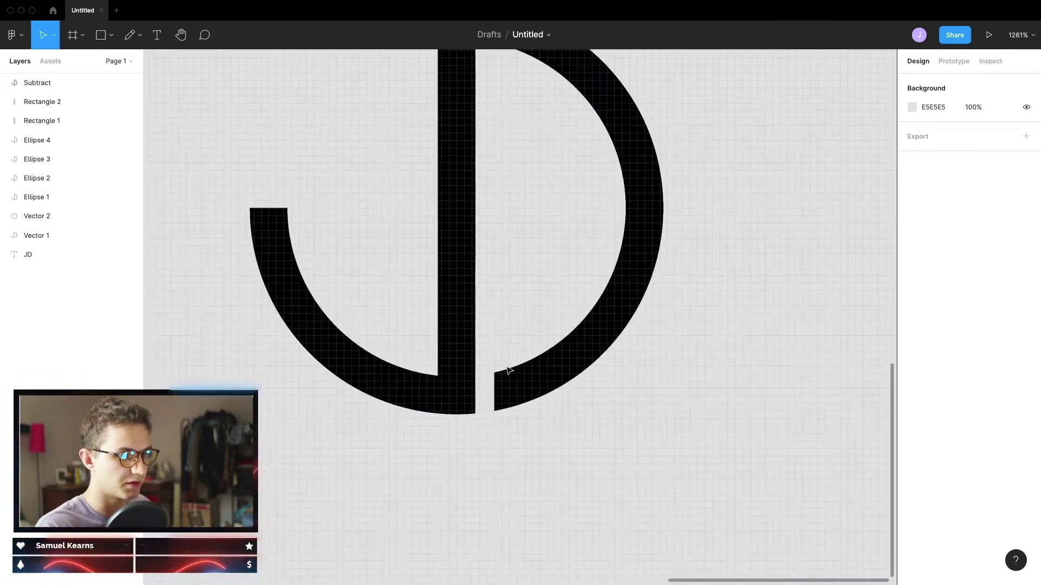
click(466, 355)
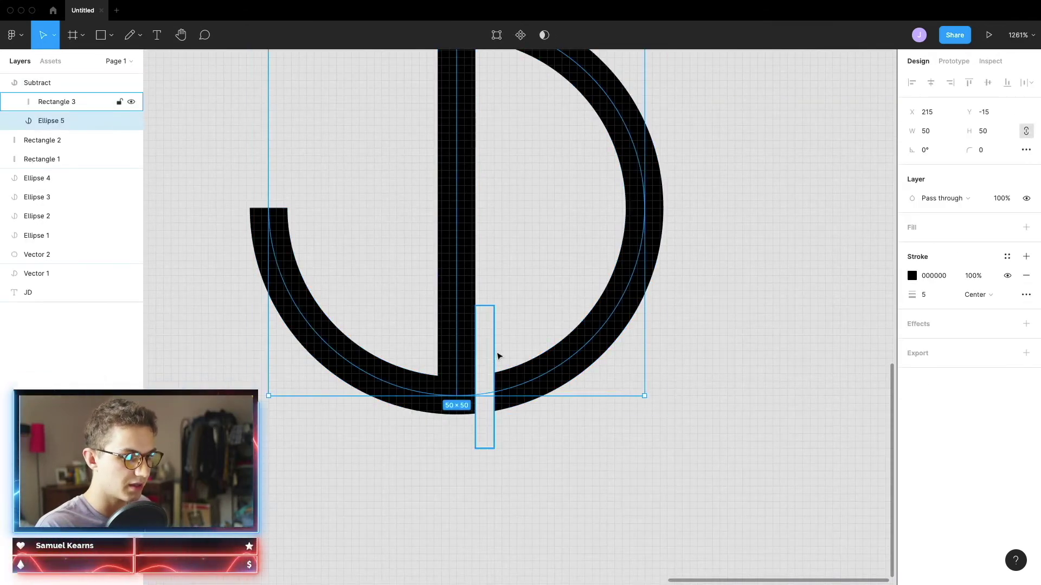
click(493, 355)
drag(494, 353, 508, 354)
scroll(488, 352, up, 5)
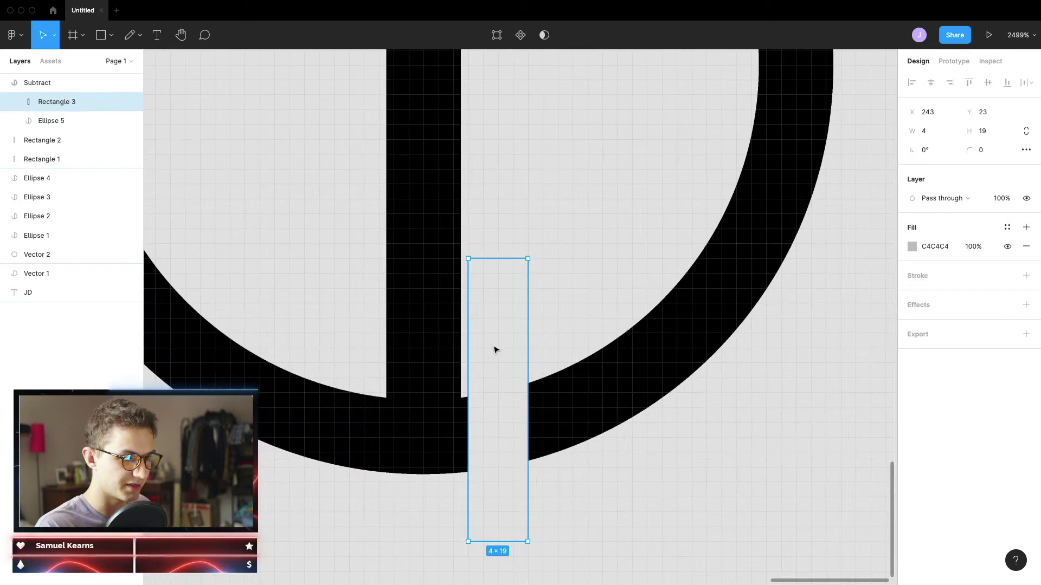
double_click(465, 360)
key(shift+1)
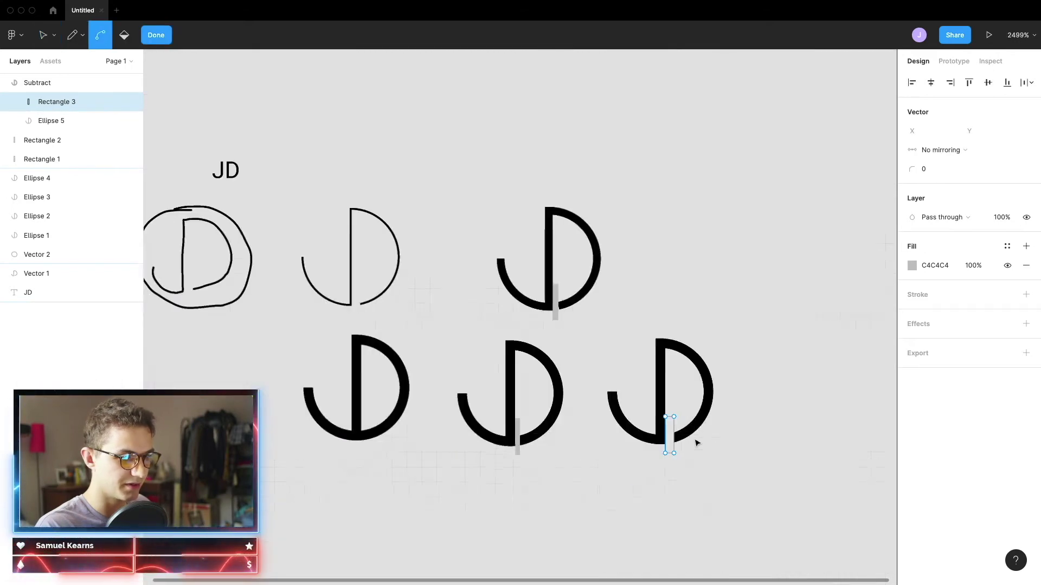
key(Escape)
key(Escape)
Flatten the cut JD into a single solid shape with Cmd+E
scroll(776, 452, right, 3)
scroll(501, 469, up, 5)
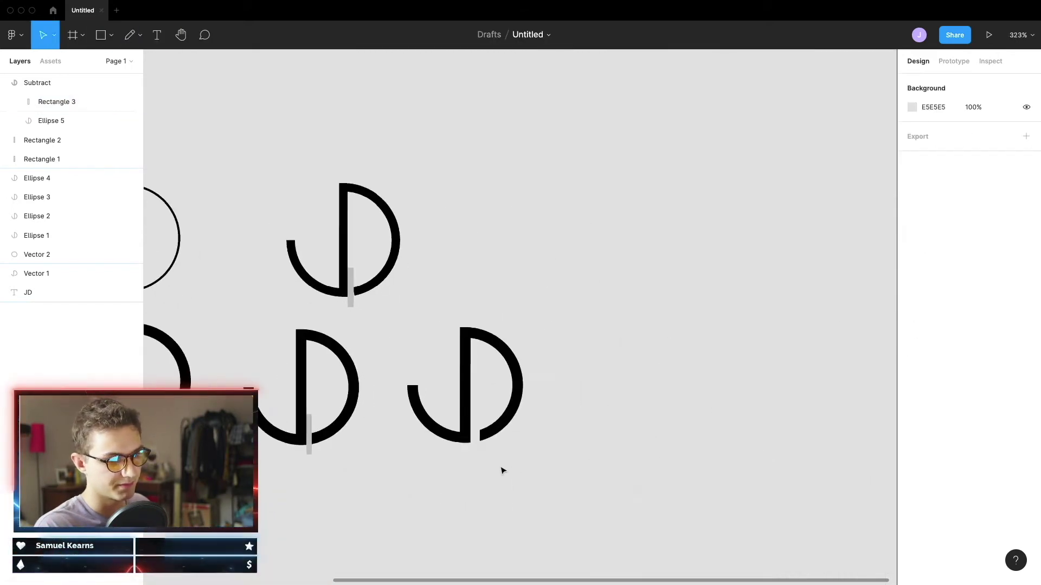
drag(653, 243, 467, 465)
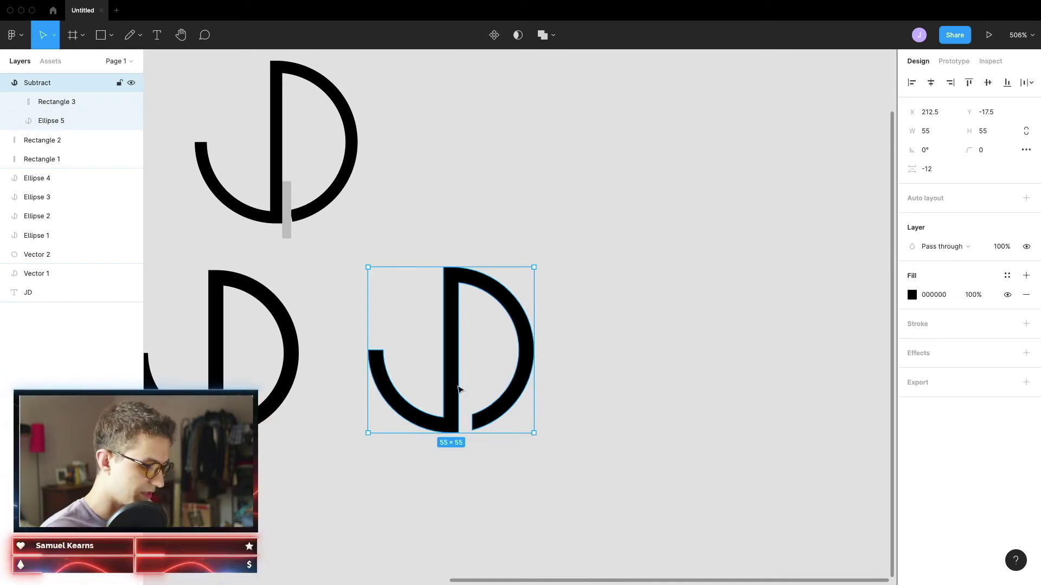
key(super+e)
click(442, 378)
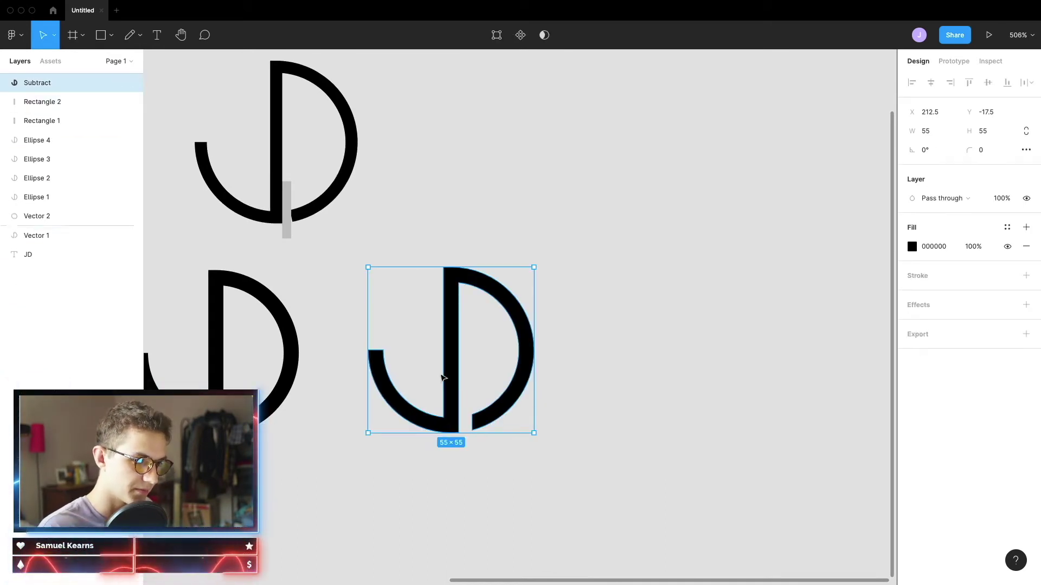
key(Return)
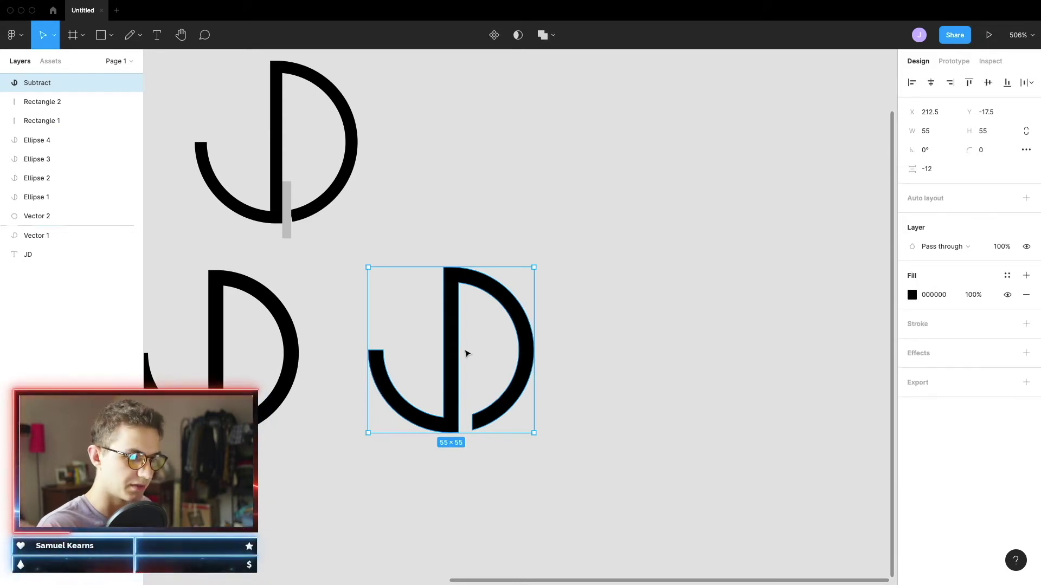
key(Escape)
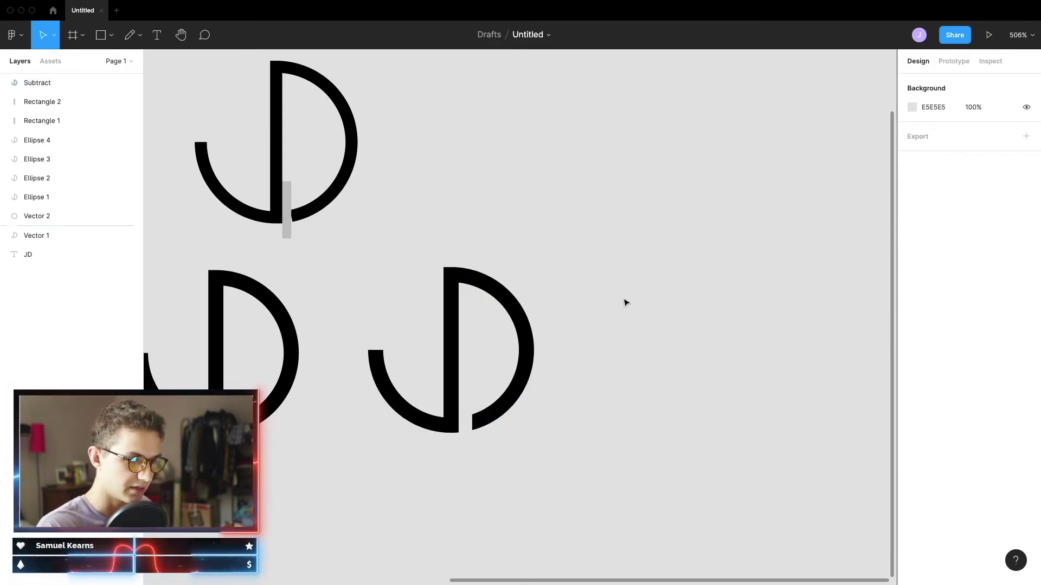
Place a duplicate of the flattened JD logo to its right
click(425, 408)
drag(425, 408, 801, 390)
scroll(532, 353, right, 5)
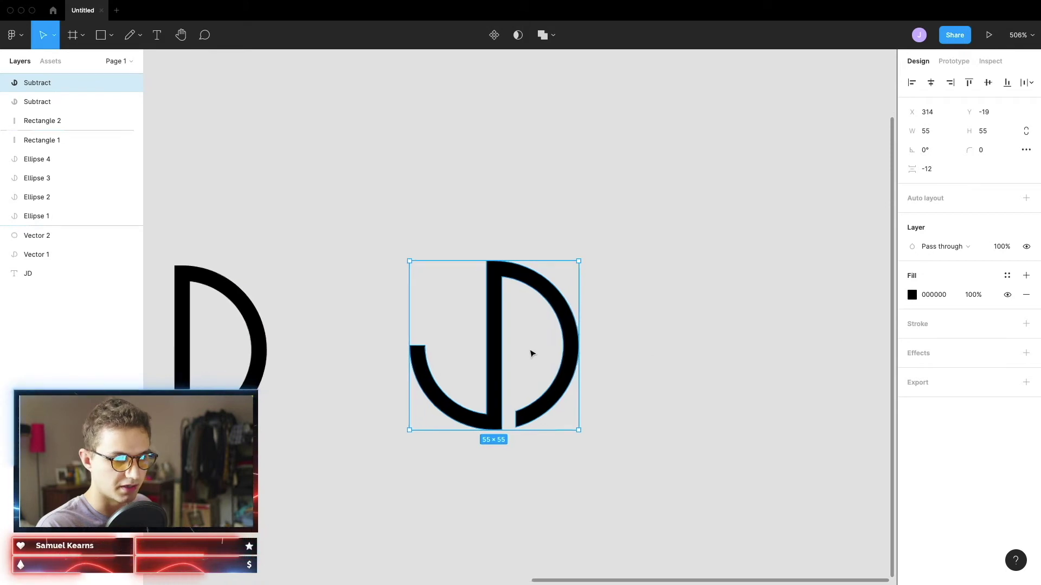
scroll(515, 347, up, 2)
click(497, 358)
scroll(424, 367, right, 2)
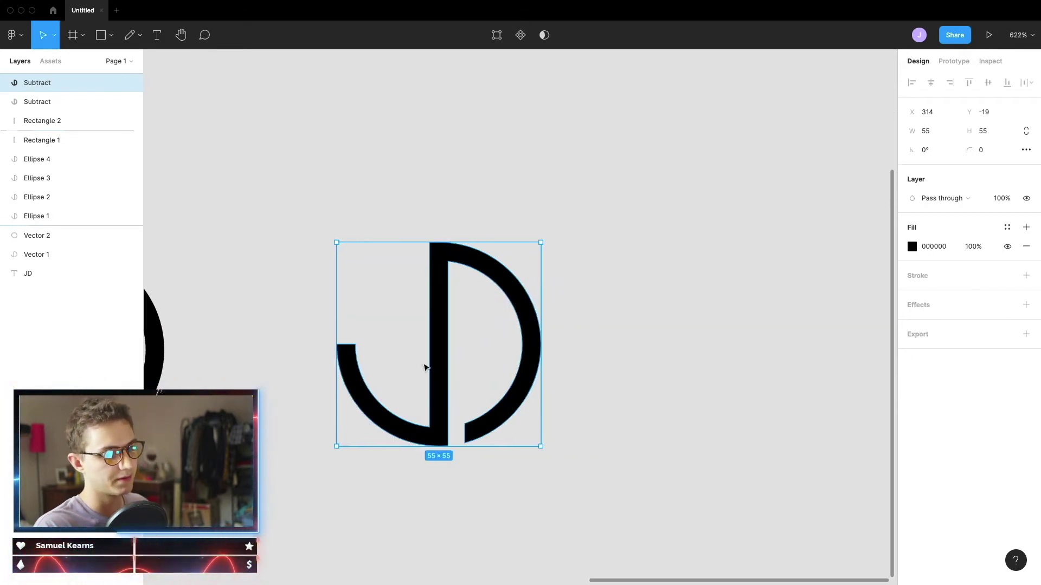
Replace the square with a circle over the JD monogram, sent behind it and centred
key(r)
drag(307, 217, 545, 476)
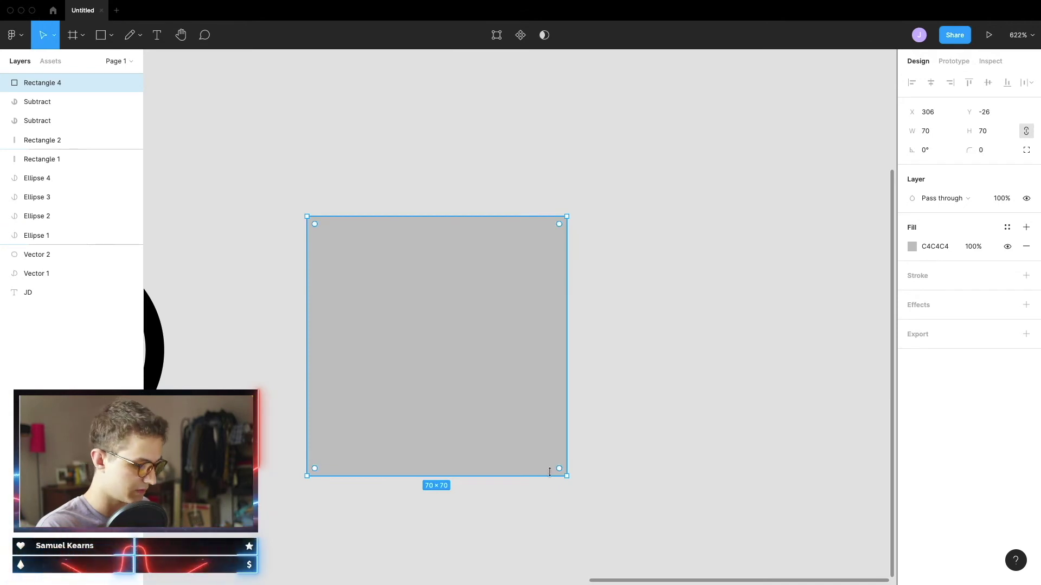
key(super+z)
key(o)
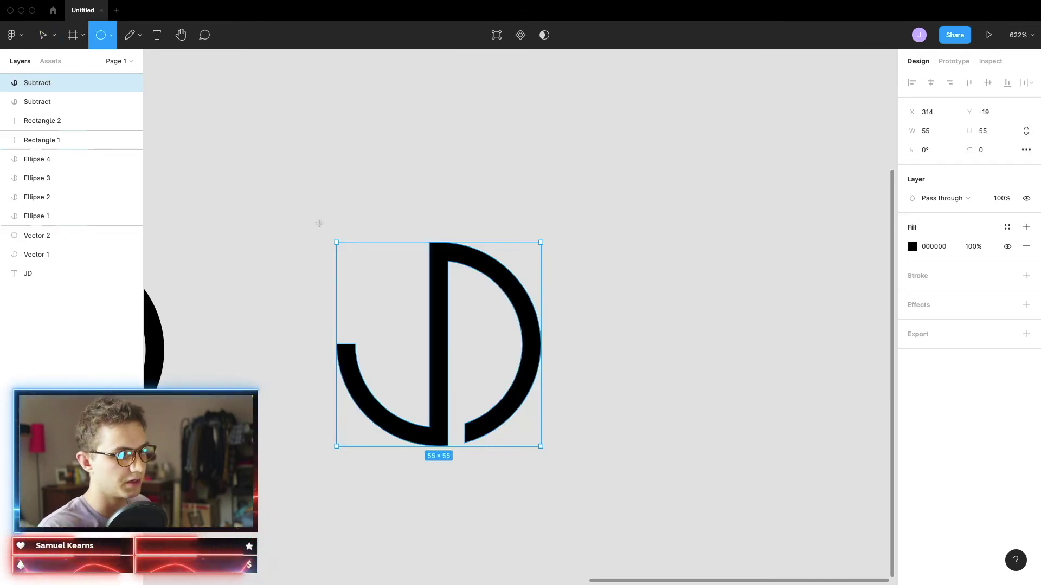
drag(319, 217, 570, 468)
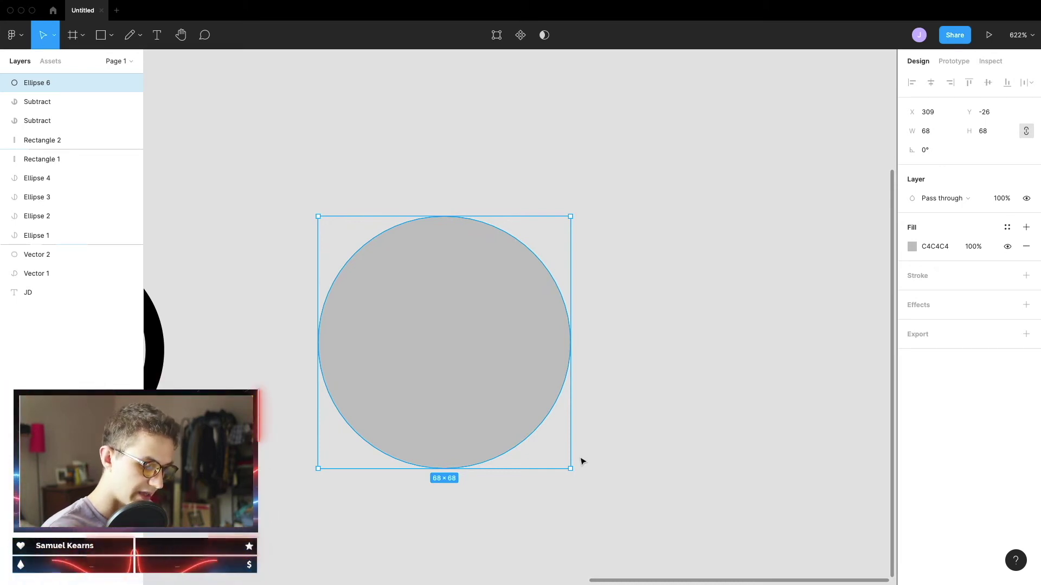
key(super+alt+bracketleft)
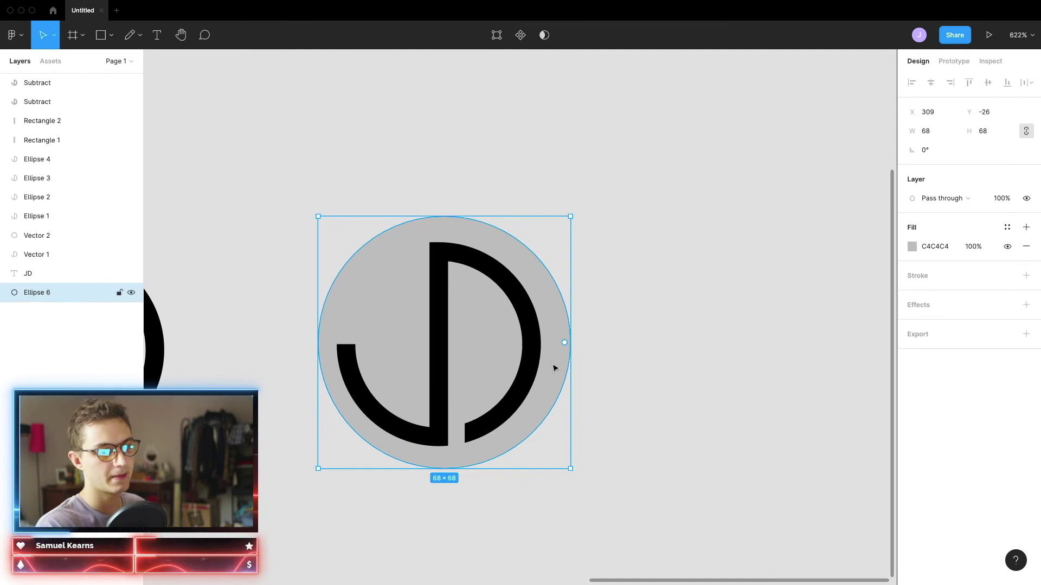
drag(551, 371, 549, 370)
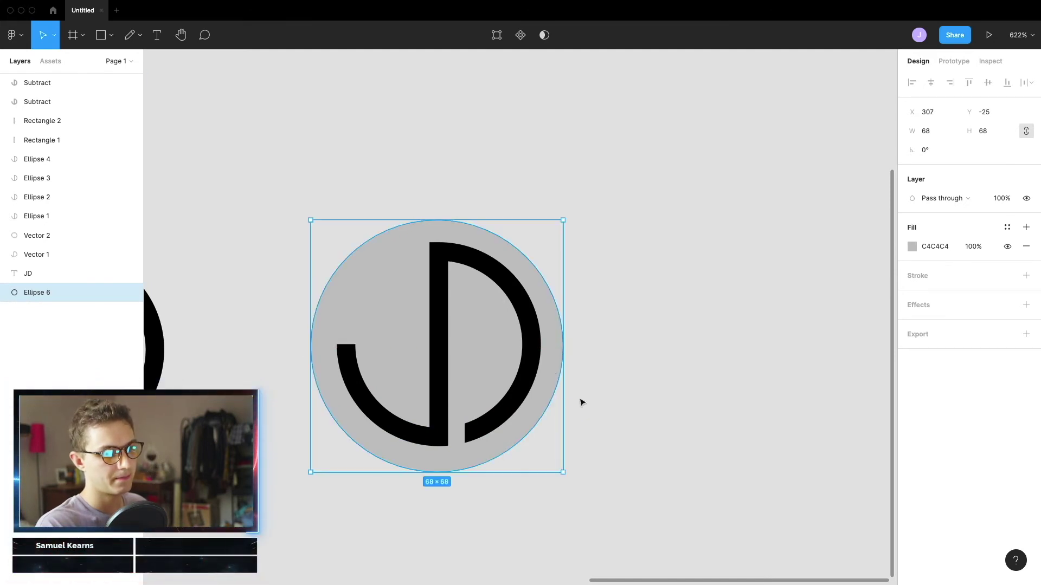
Remove the circle's fill and give it a 5 px black stroke
scroll(613, 342, up, 2)
click(1026, 276)
click(1026, 247)
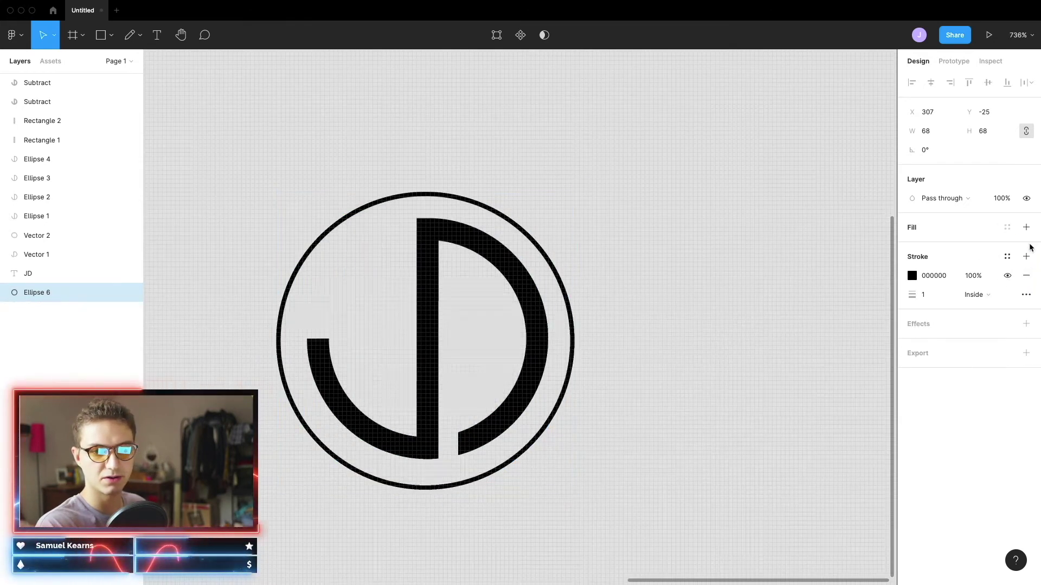
click(936, 298)
text(5)
key(Return)
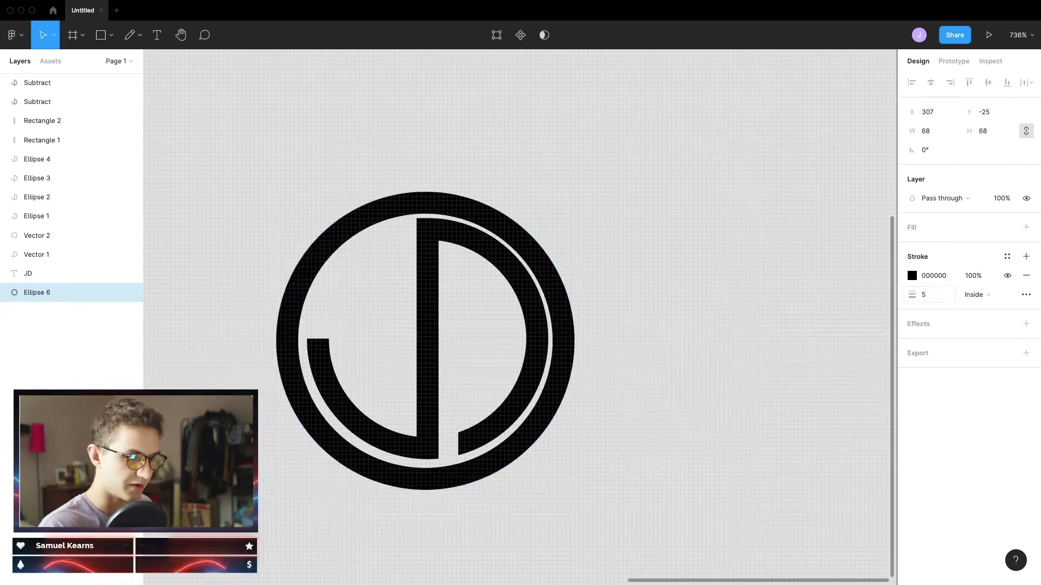
Resize the ring evenly to 72×72 around the monogram and select both together
mouse_move(551, 395)
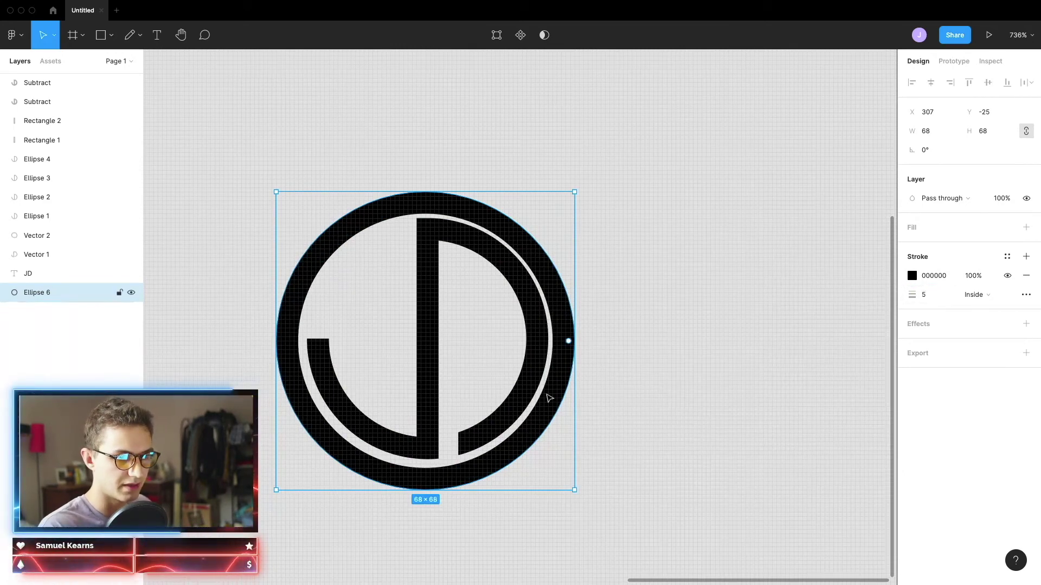
drag(576, 361, 592, 364)
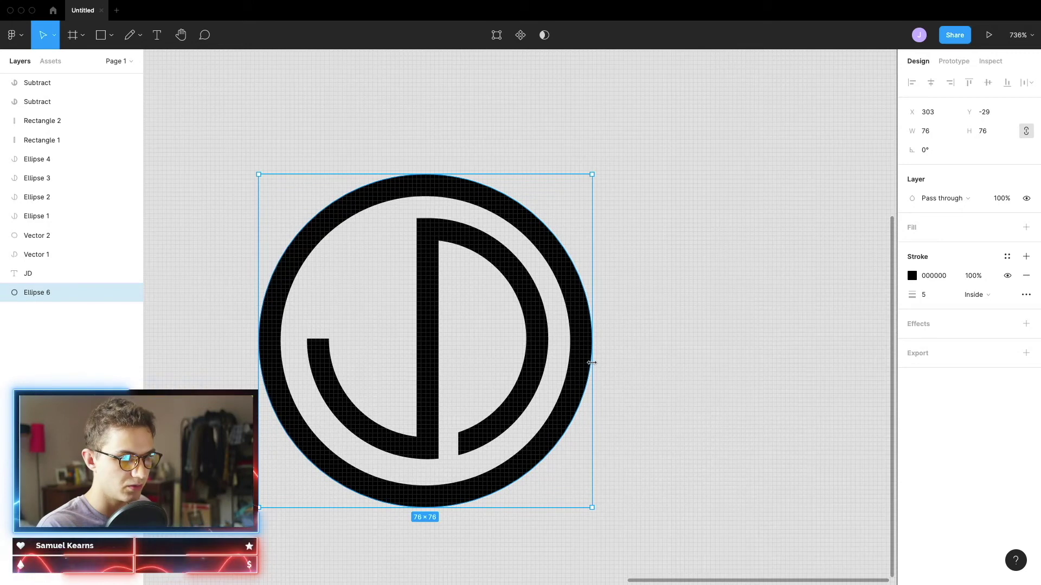
mouse_move(591, 363)
mouse_down()
mouse_move(639, 360)
mouse_move(584, 359)
mouse_up()
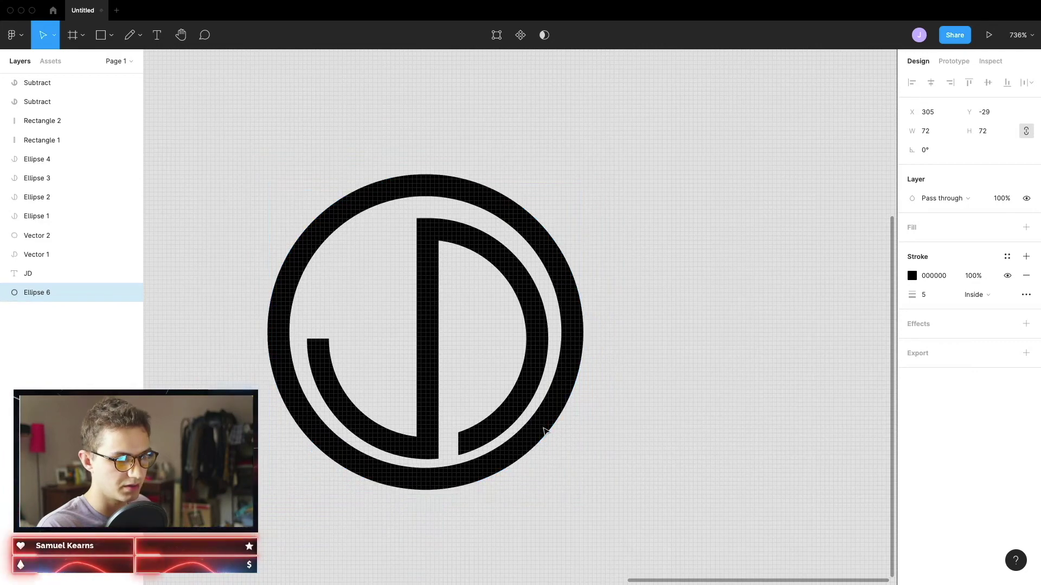
shift+click(470, 398)
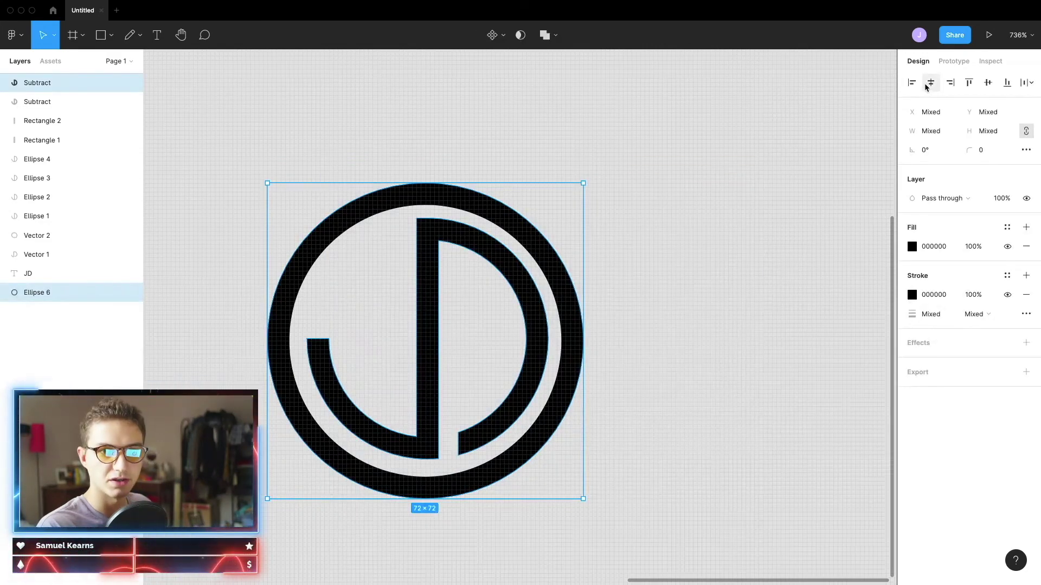
Flatten the ring and JD Subtract into one solid black 72×72 Vector layer, then inspect it
click(715, 424)
scroll(715, 425, down, 5)
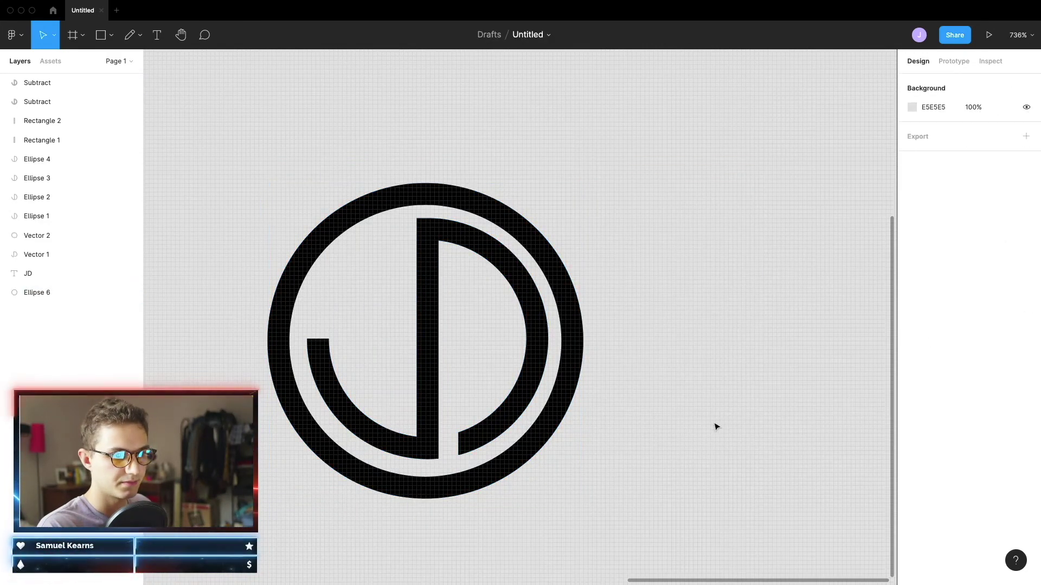
scroll(615, 448, right, 3)
scroll(589, 260, right, 3)
key(ctrl+v)
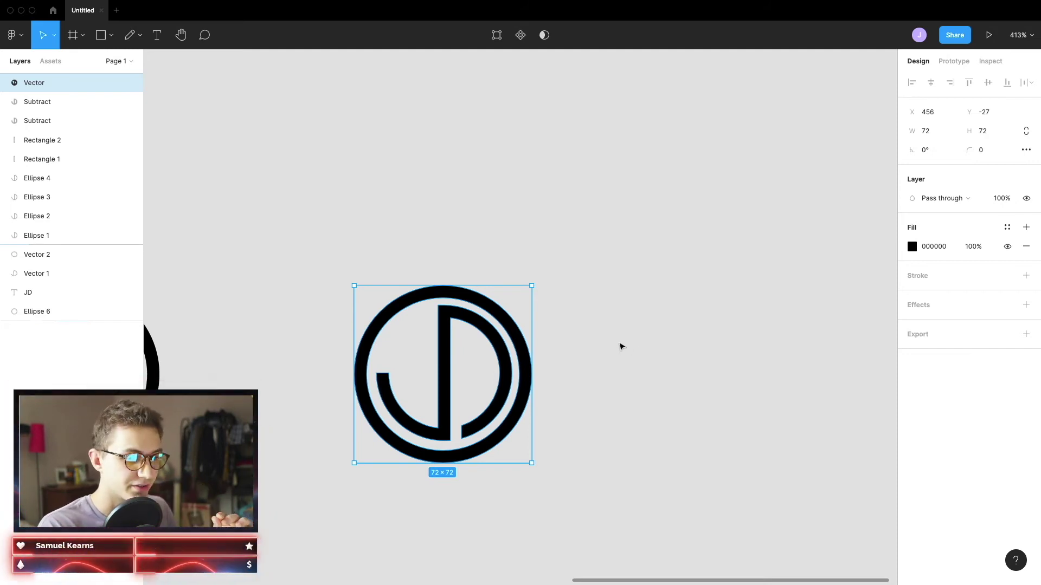
click(607, 362)
click(526, 407)
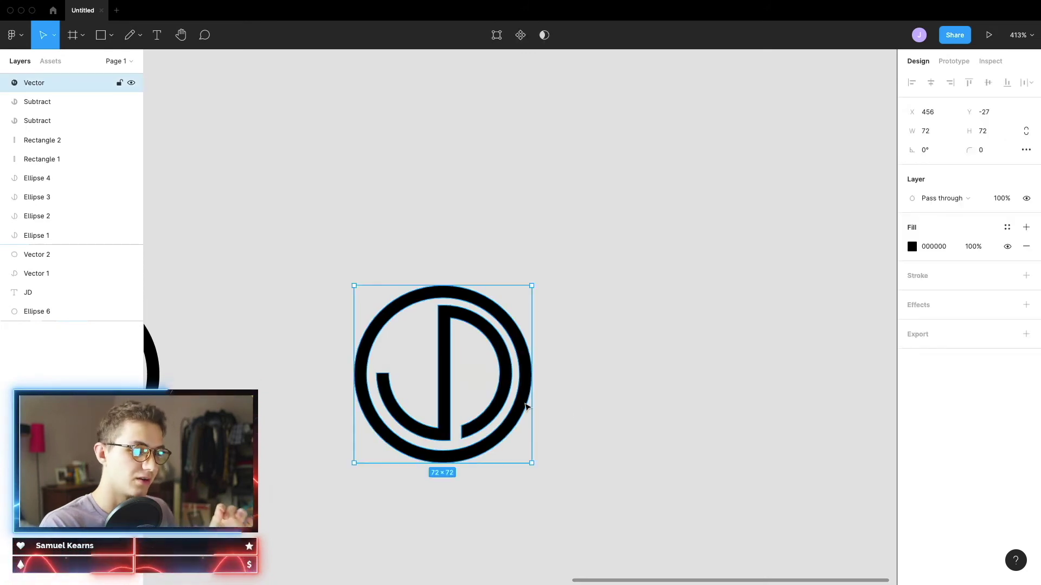
click(546, 413)
scroll(461, 386, up, 2)
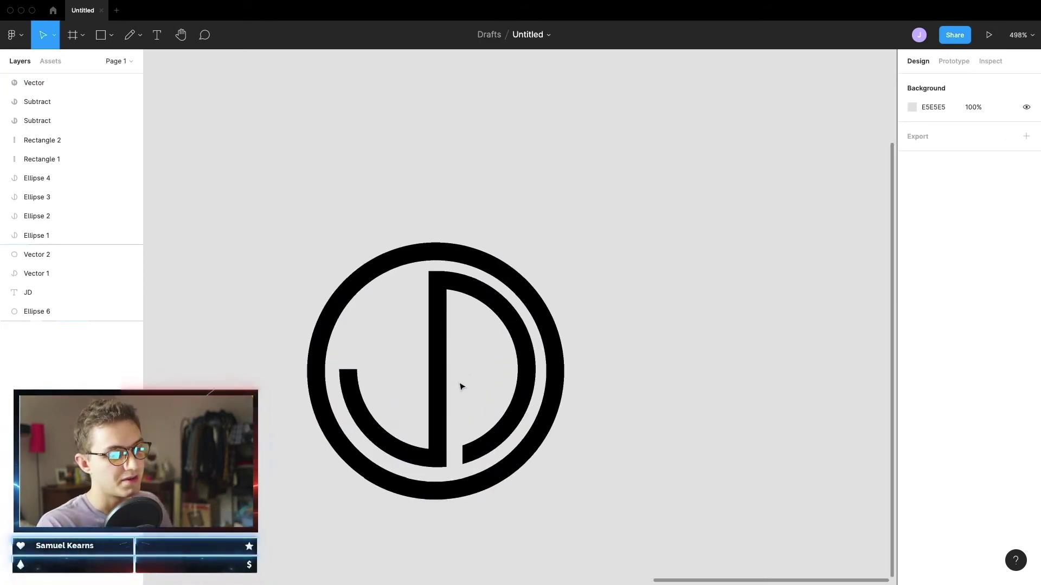
scroll(460, 387, up, 3)
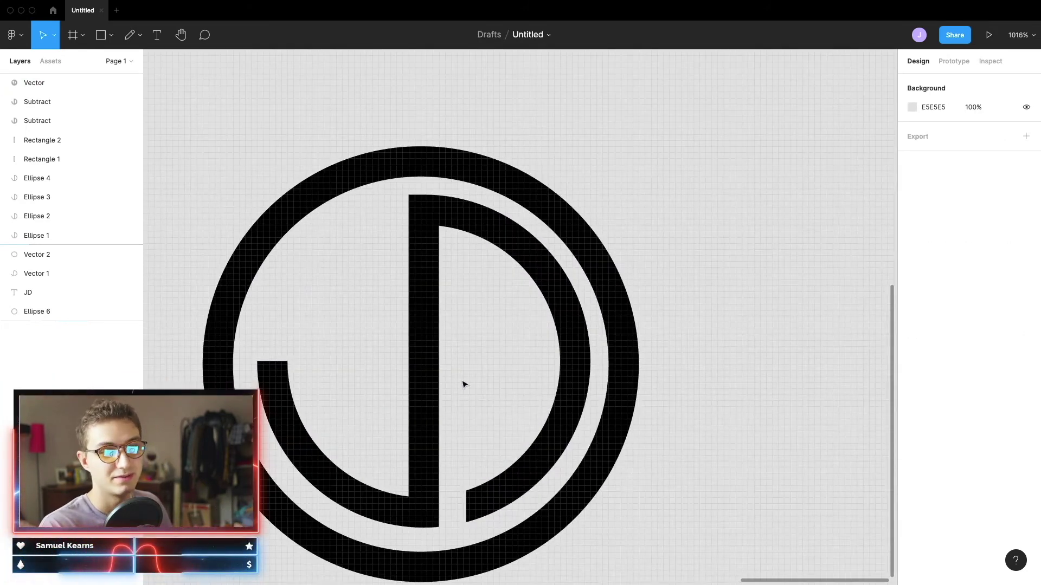
scroll(463, 385, down, 4)
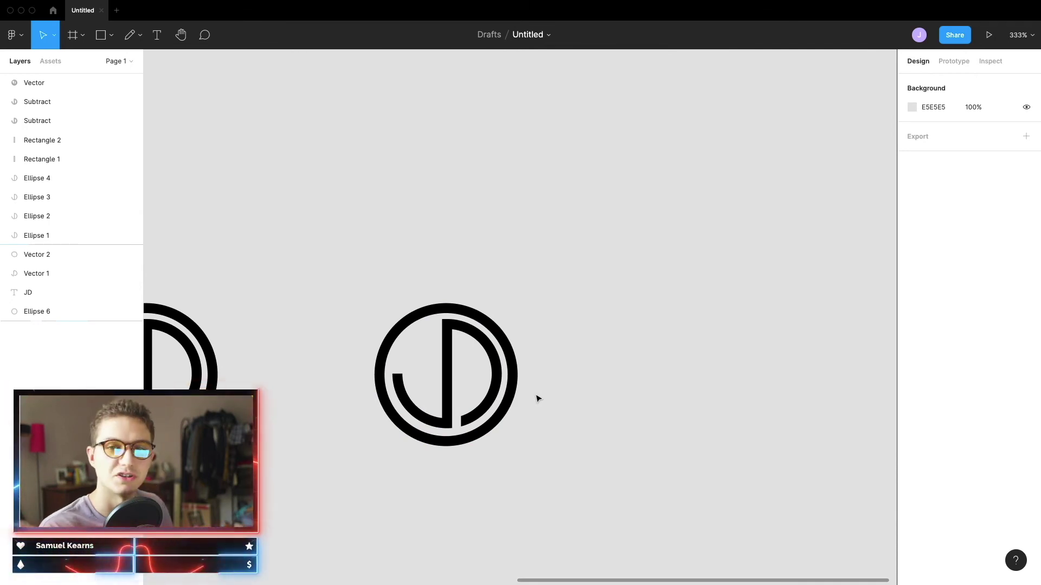
Add a text box below the logo containing the name, set in Futura Bold
click(156, 36)
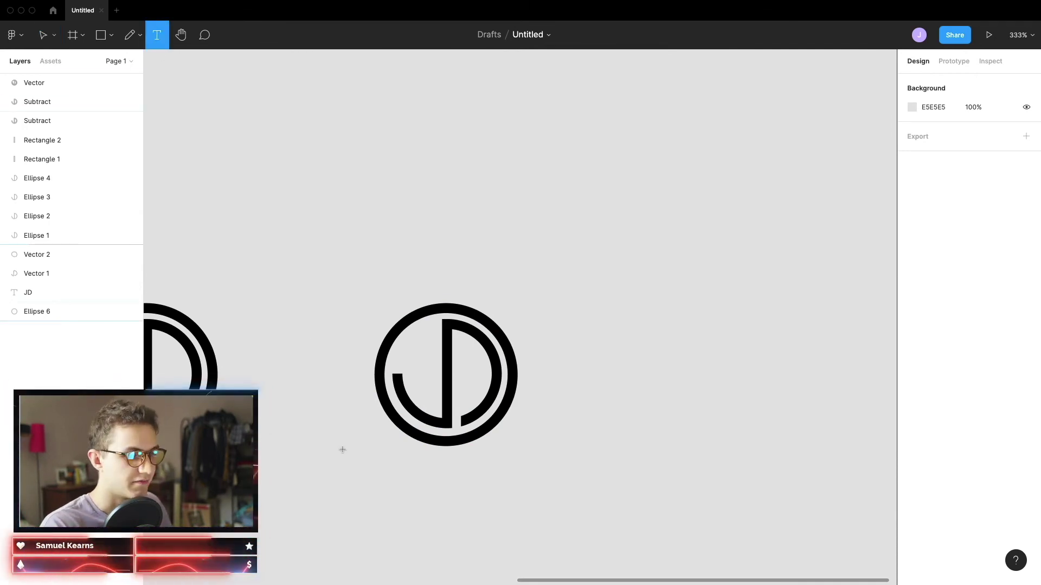
drag(374, 465, 539, 584)
scroll(526, 465, down, 5)
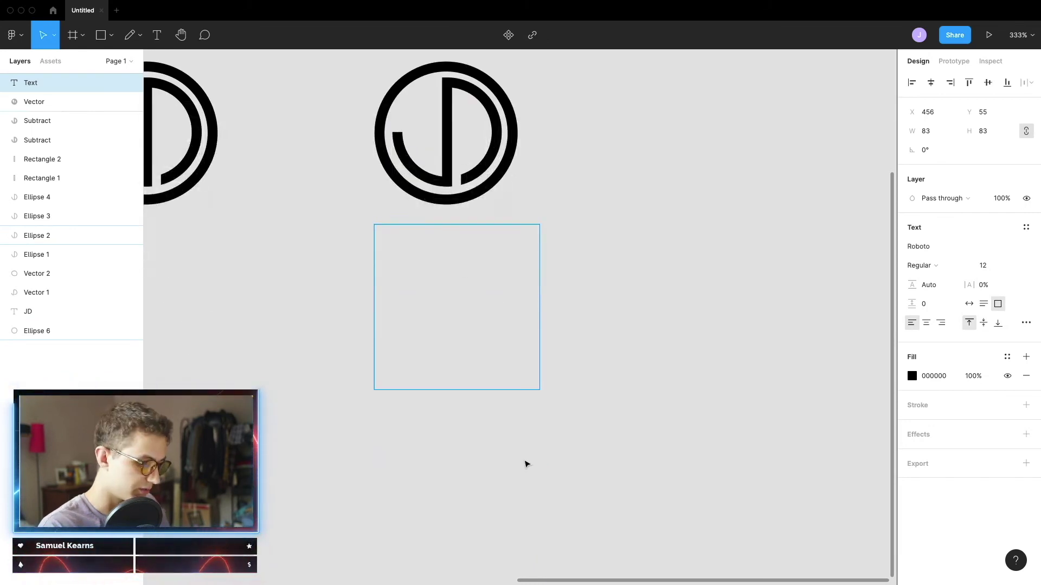
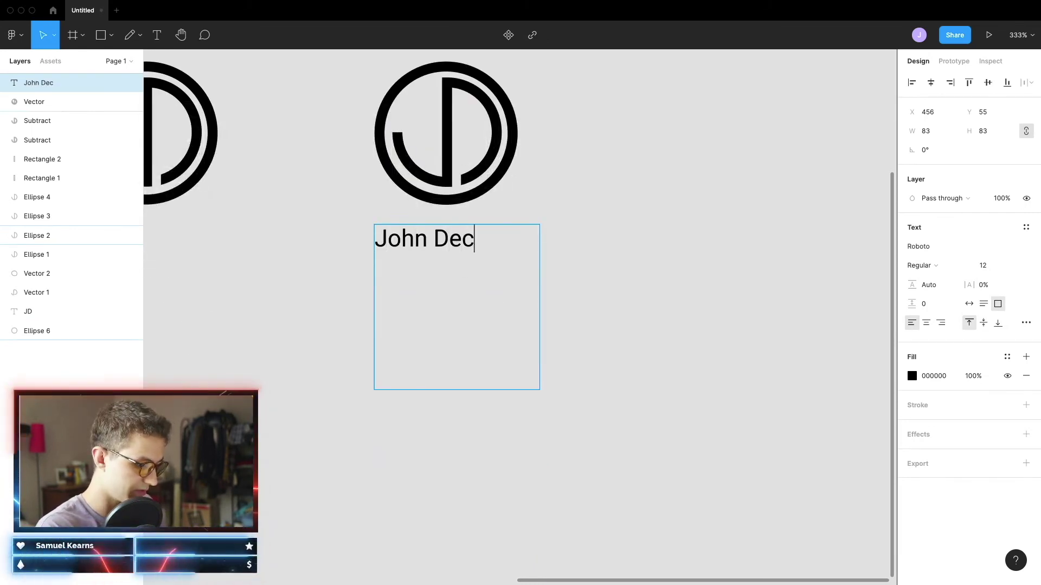
click(933, 252)
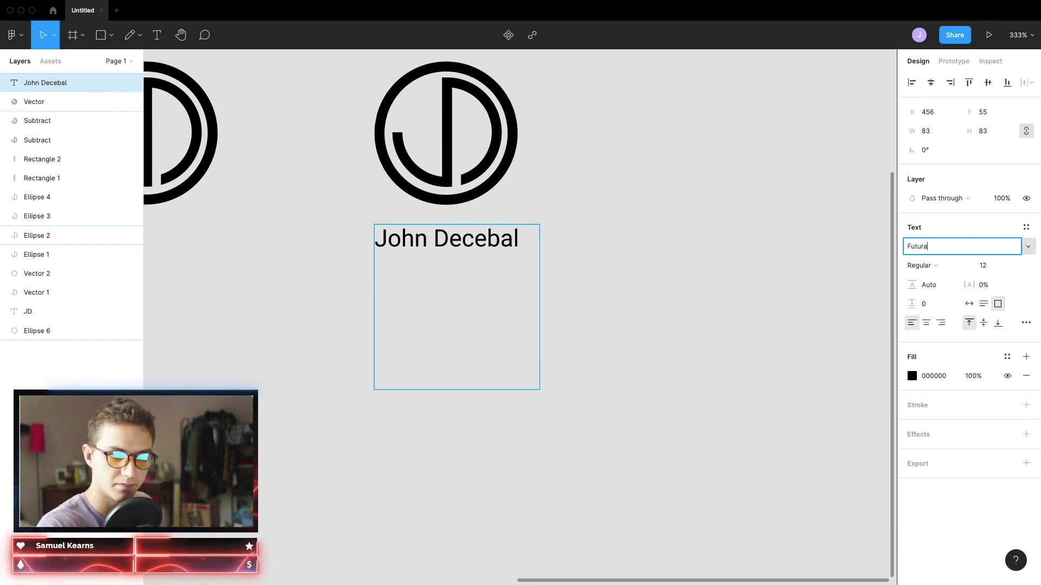
key(Return)
click(943, 265)
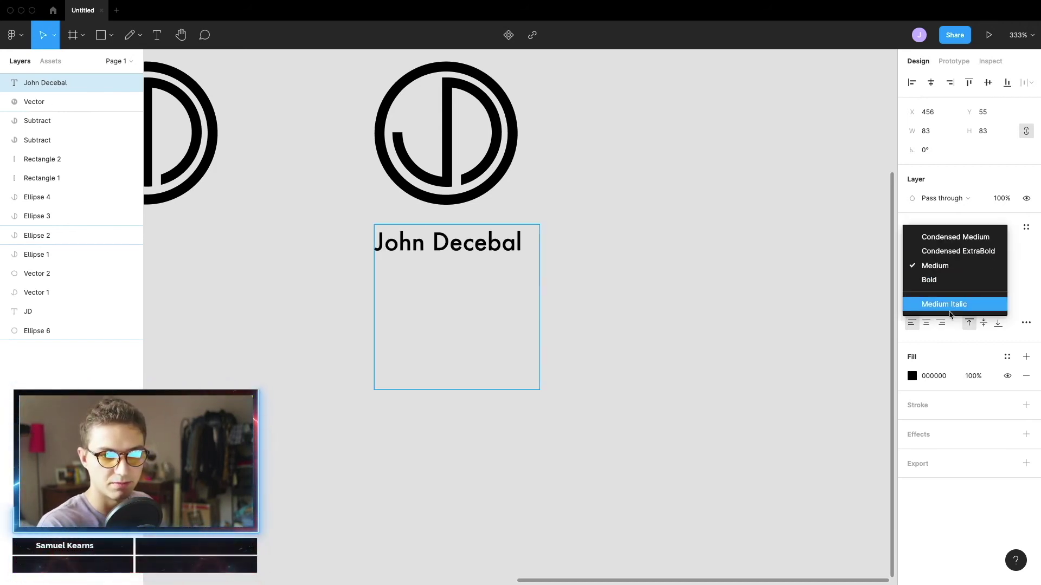
click(946, 280)
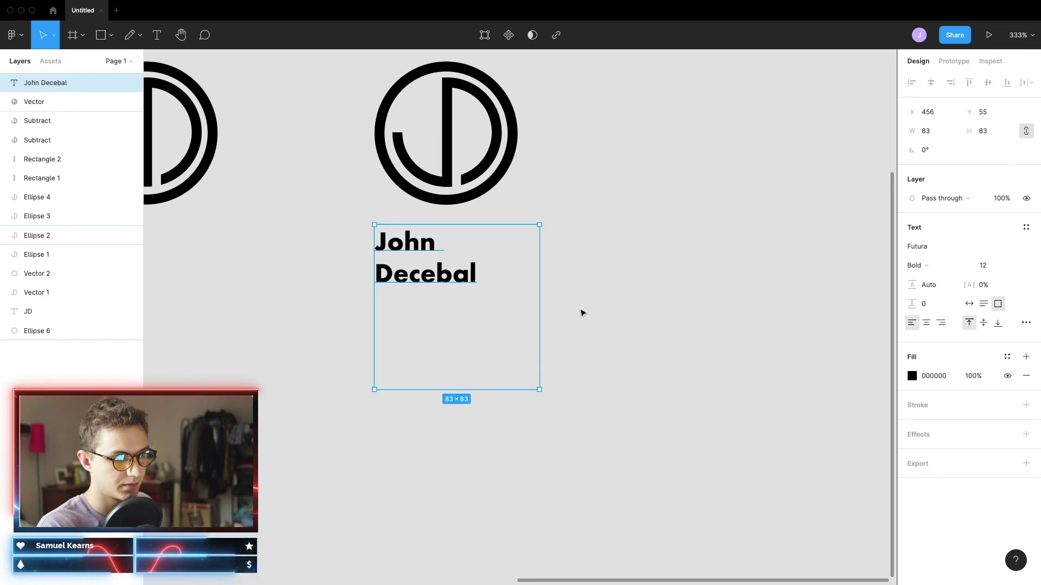
Widen the name's box to one line and position it just under the logo
drag(541, 303, 555, 302)
click(692, 323)
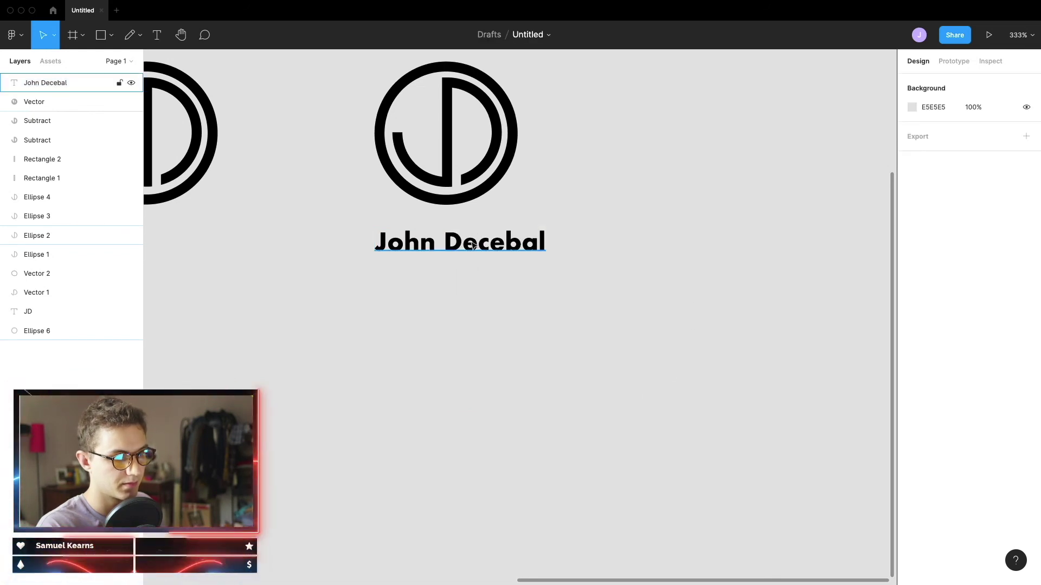
drag(473, 244, 462, 225)
click(438, 249)
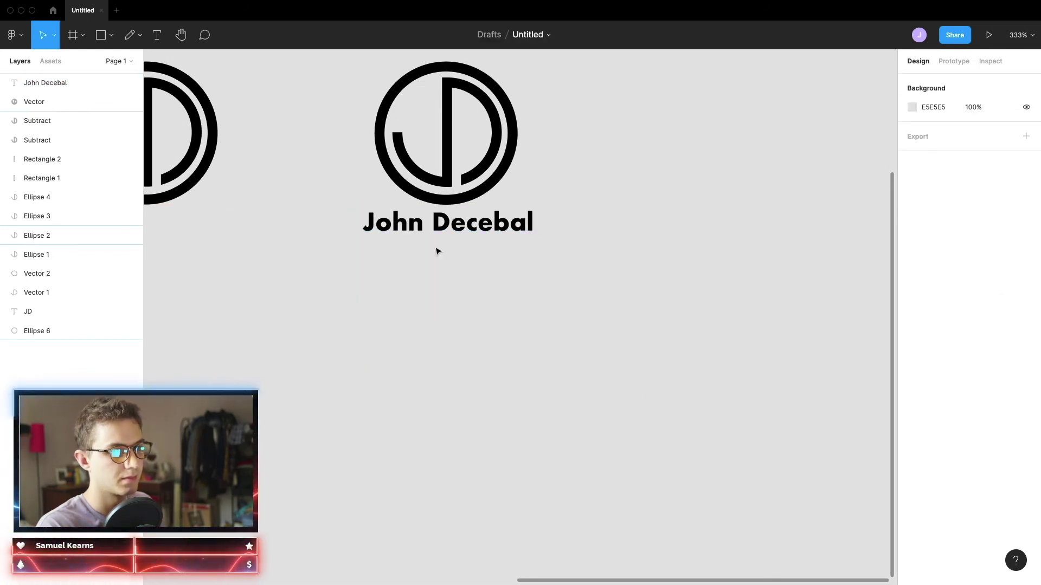
scroll(466, 277, up, 5)
double_click(466, 279)
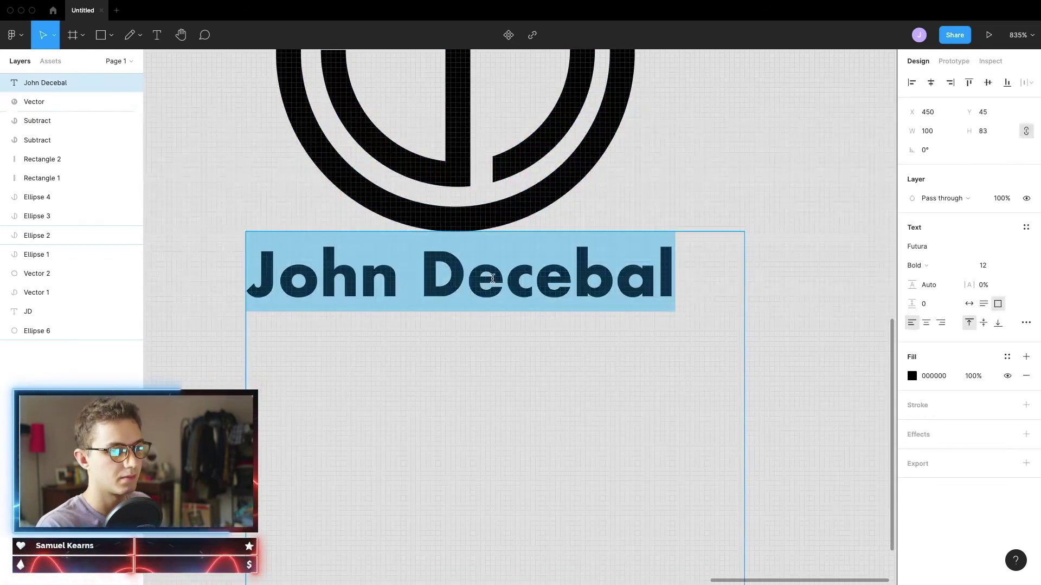
Set the name's letter case to all uppercase in the type details
click(1025, 323)
click(869, 487)
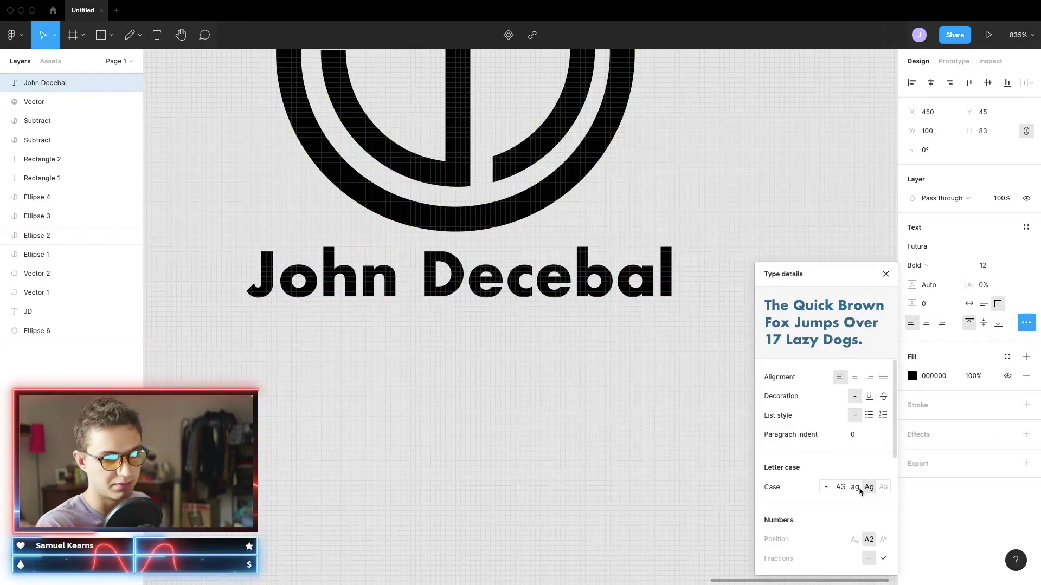
click(840, 487)
scroll(501, 420, down, 10)
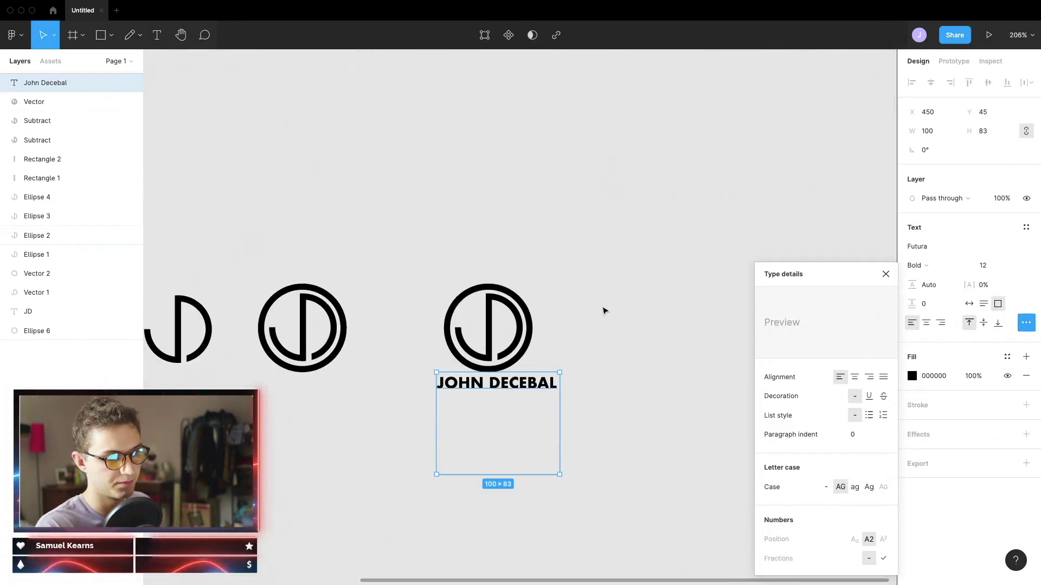
click(542, 367)
Shift the uppercase name slightly left and down to centre it under the ring
ctrl+scroll(542, 367, up, 5)
drag(494, 419, 483, 428)
click(645, 327)
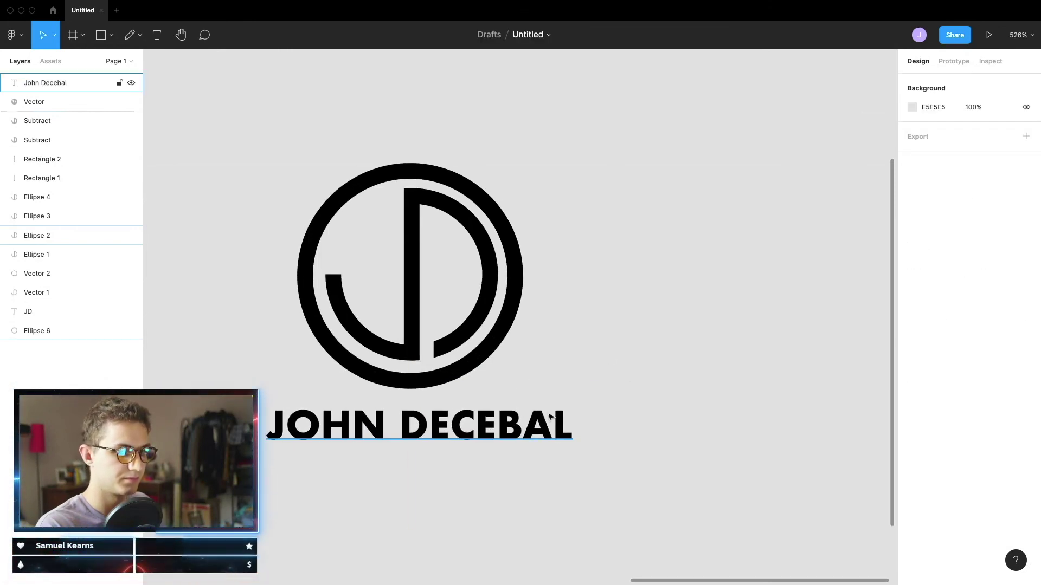
ctrl+scroll(553, 409, down, 1)
scroll(596, 369, left, 2)
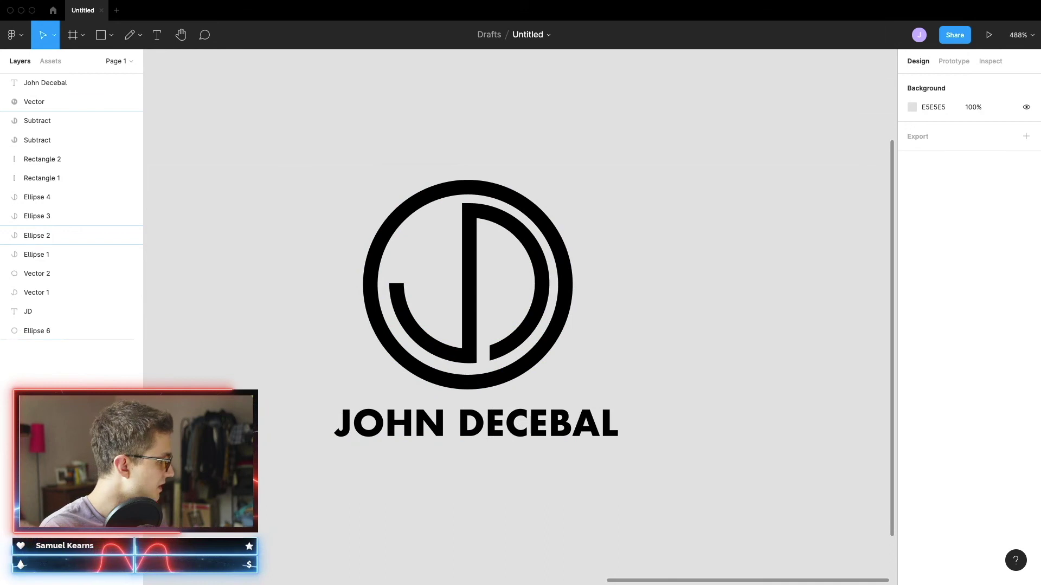